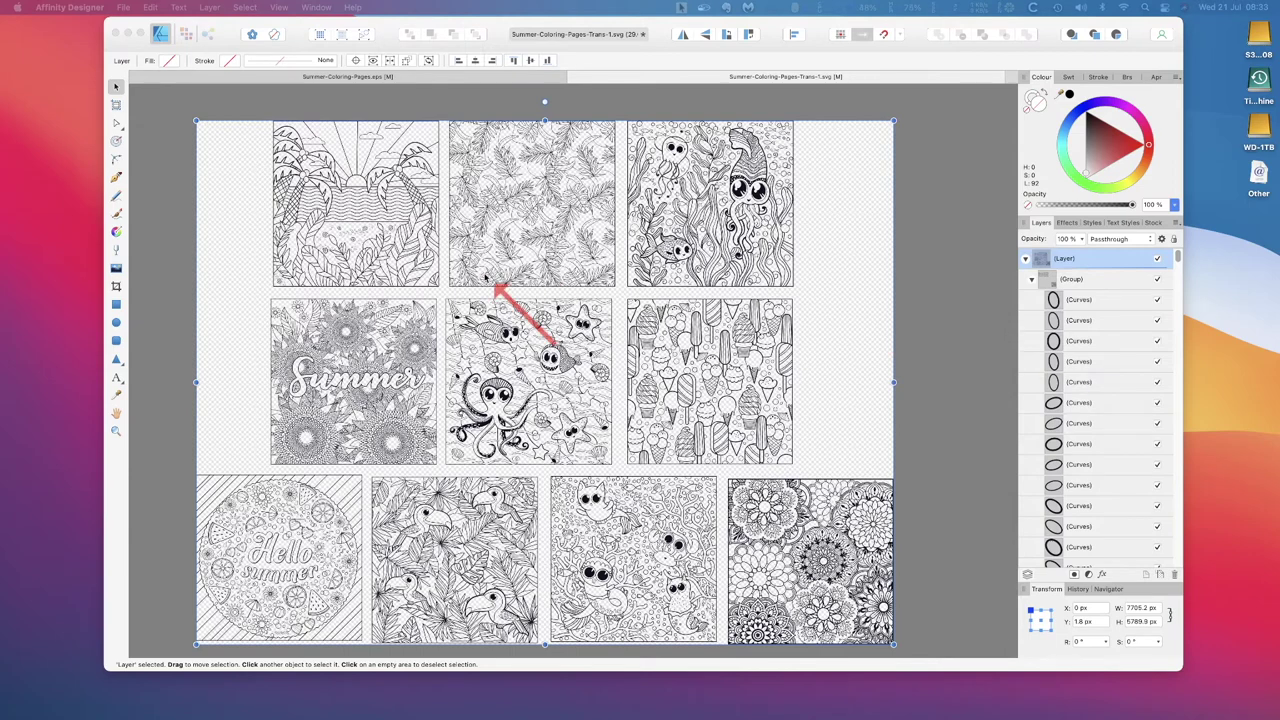
# Select the big artwork group and expand it in the Layers panel to list its loose curves.
pyautogui.click(172, 108)
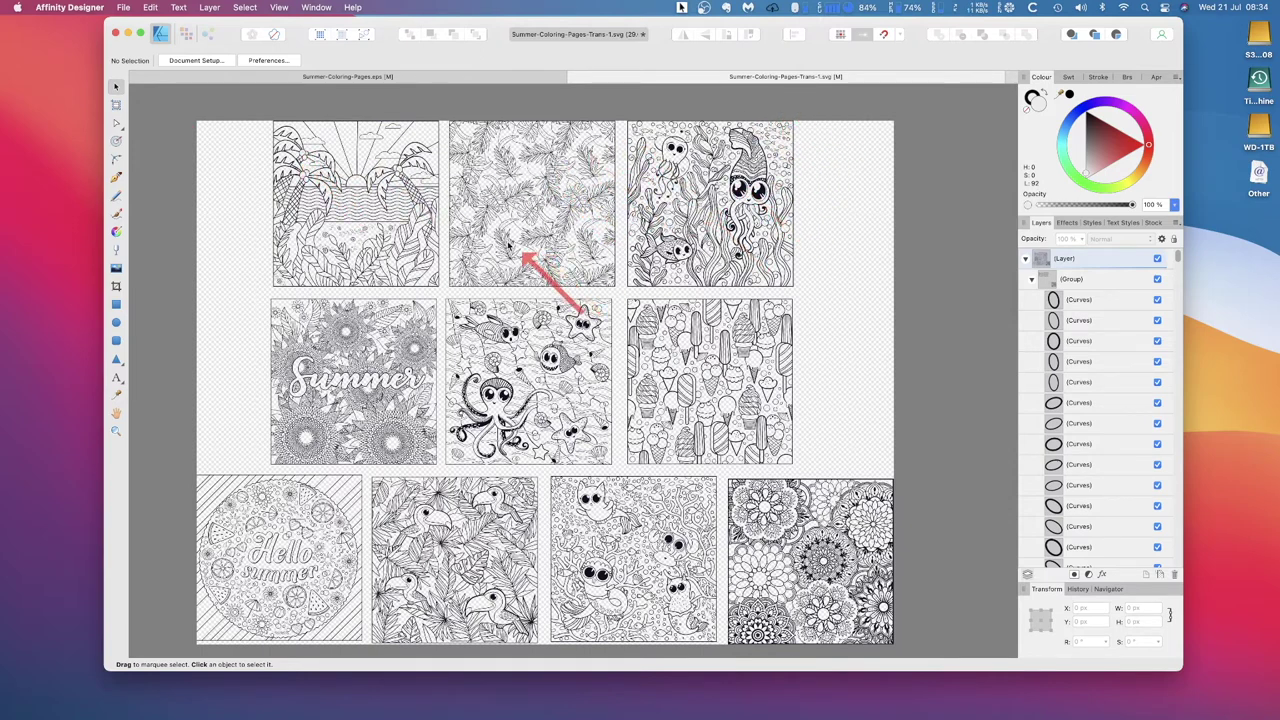
pyautogui.click(357, 216)
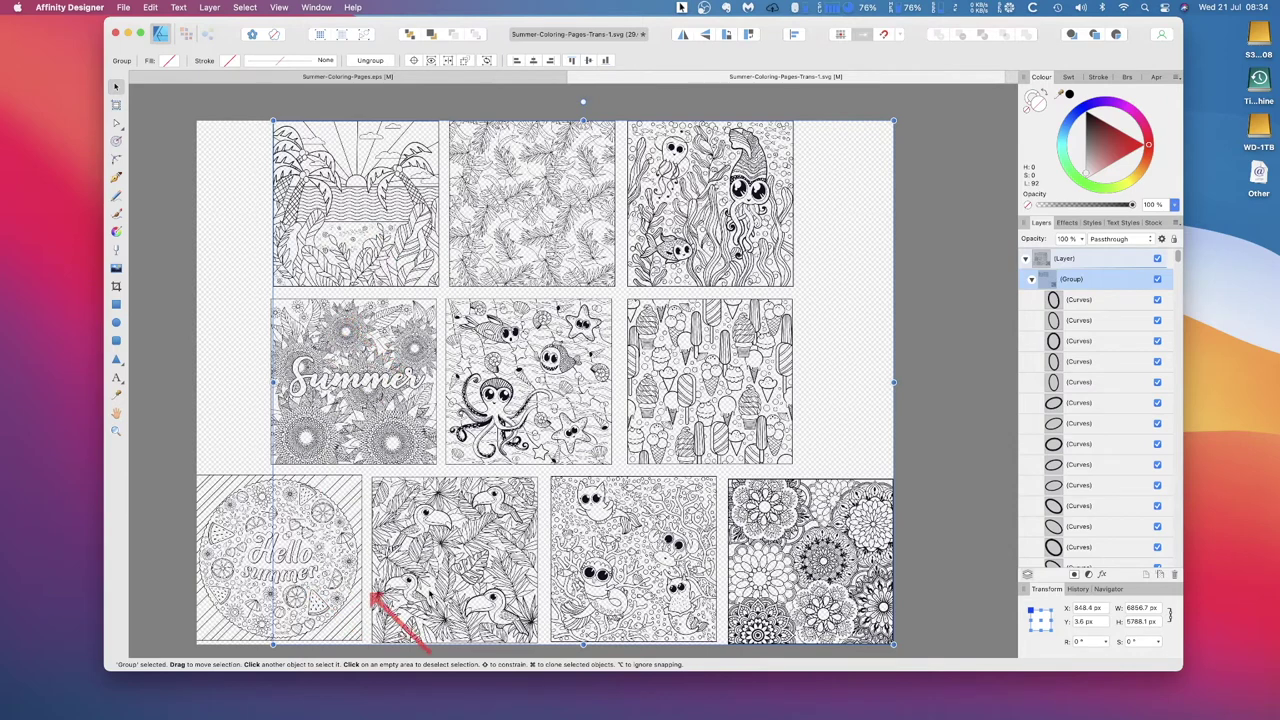
pyautogui.click(1033, 280)
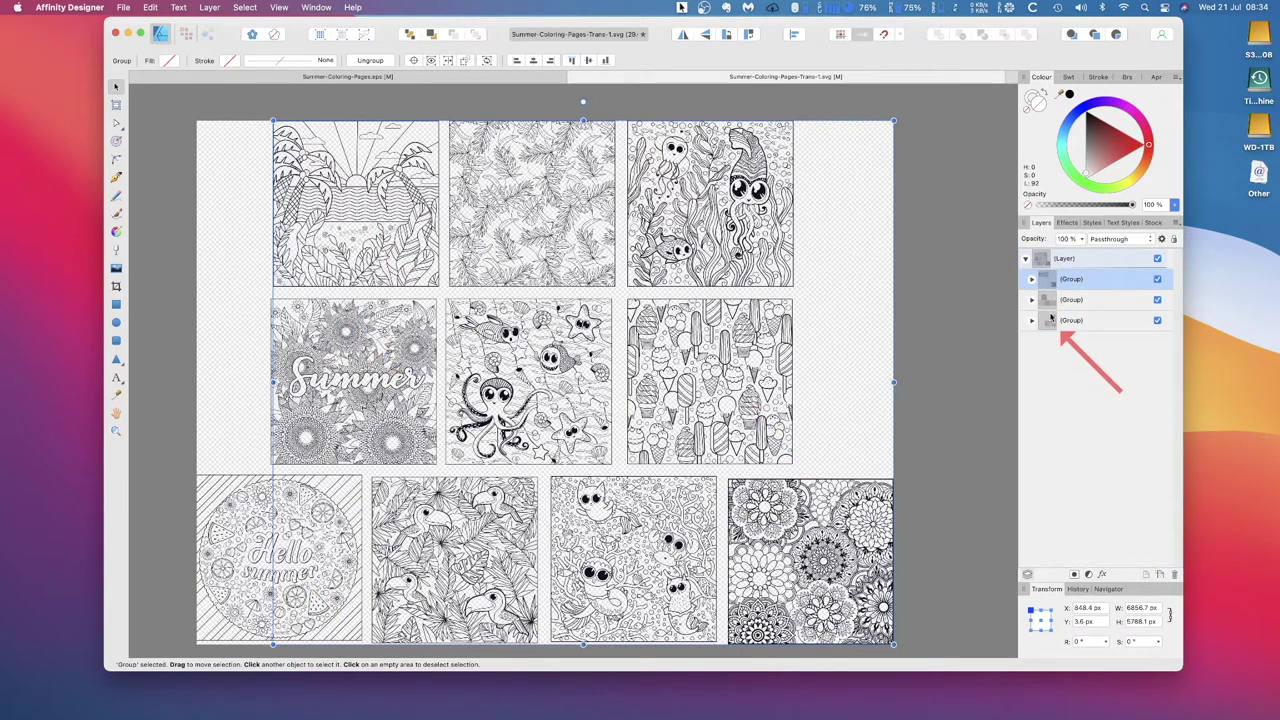
pyautogui.click(1031, 281)
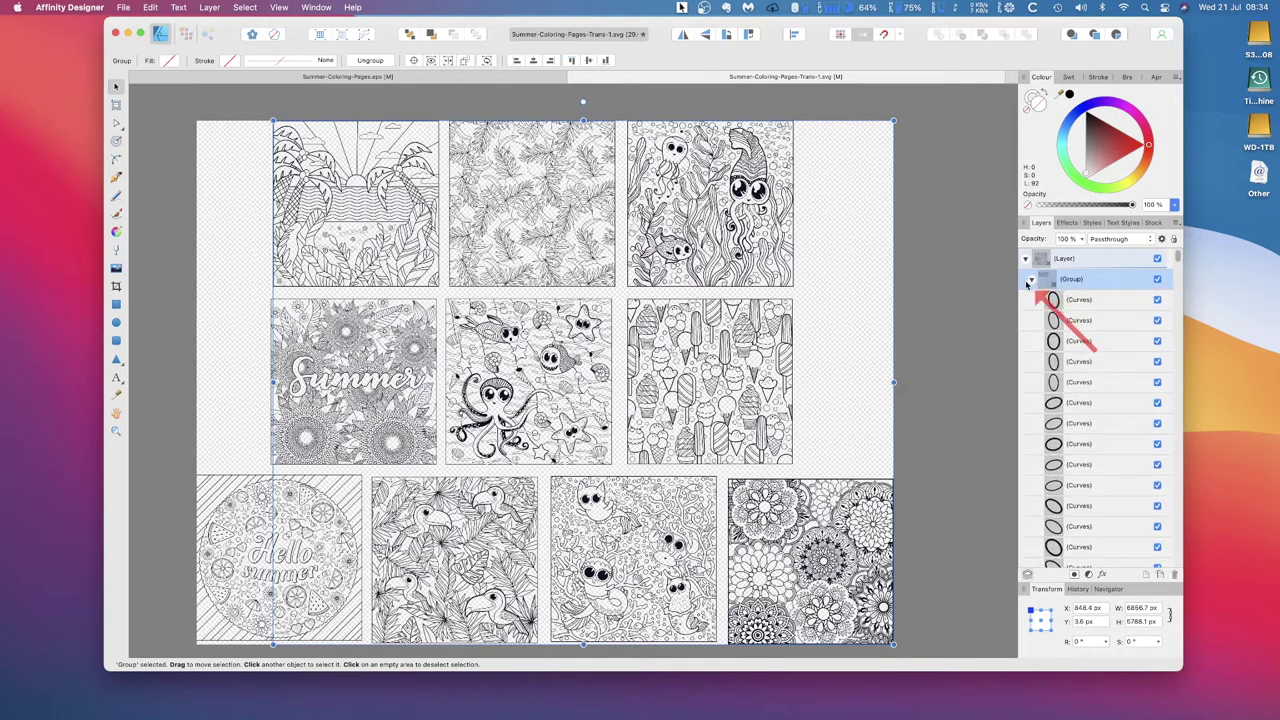
pyautogui.click(1099, 303)
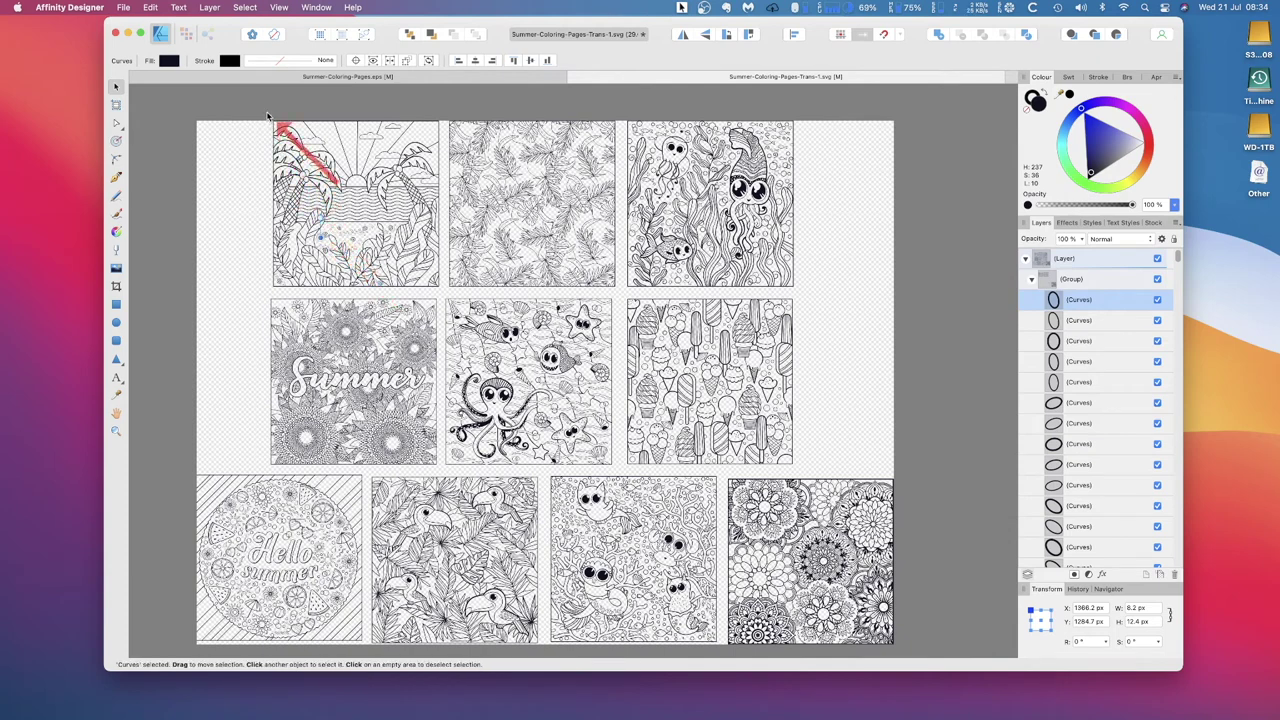
pyautogui.moveTo(271, 121); pyautogui.dragTo(443, 293)
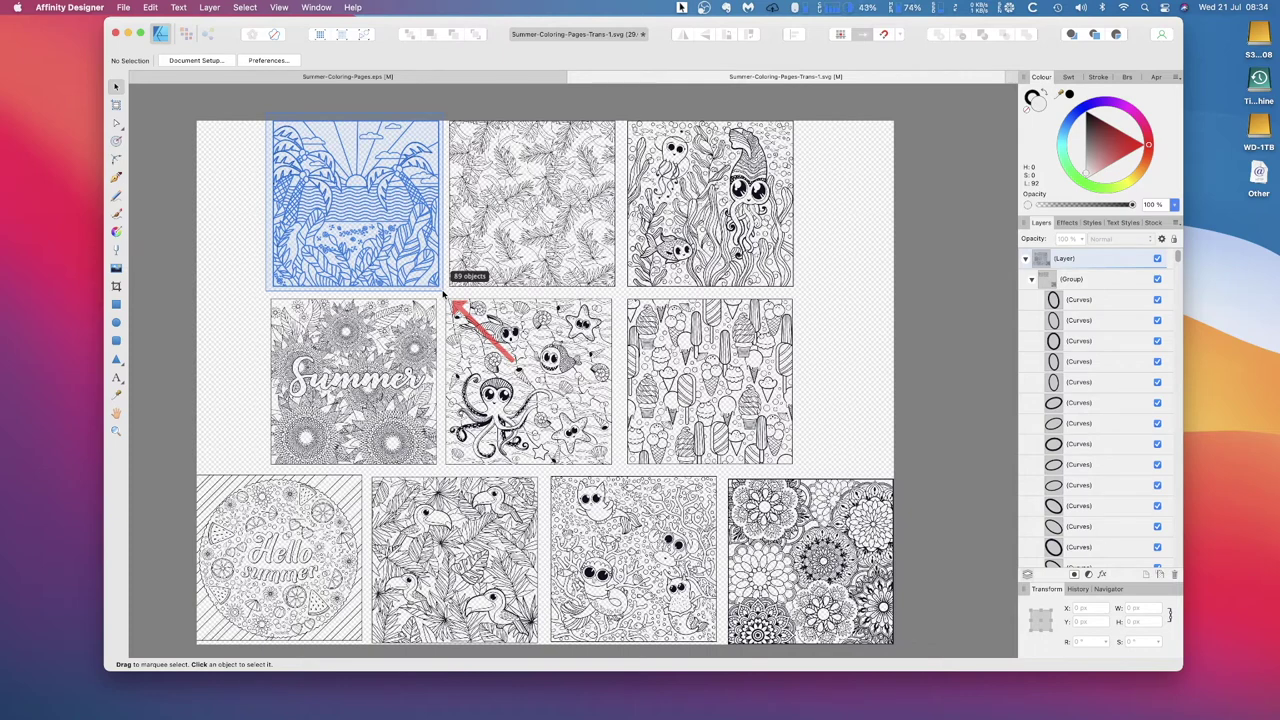
# Group the top-left beach sunset artwork's 89 curves and name the group 'Panel 1'.
pyautogui.moveTo(443, 293); pyautogui.dragTo(442, 287)
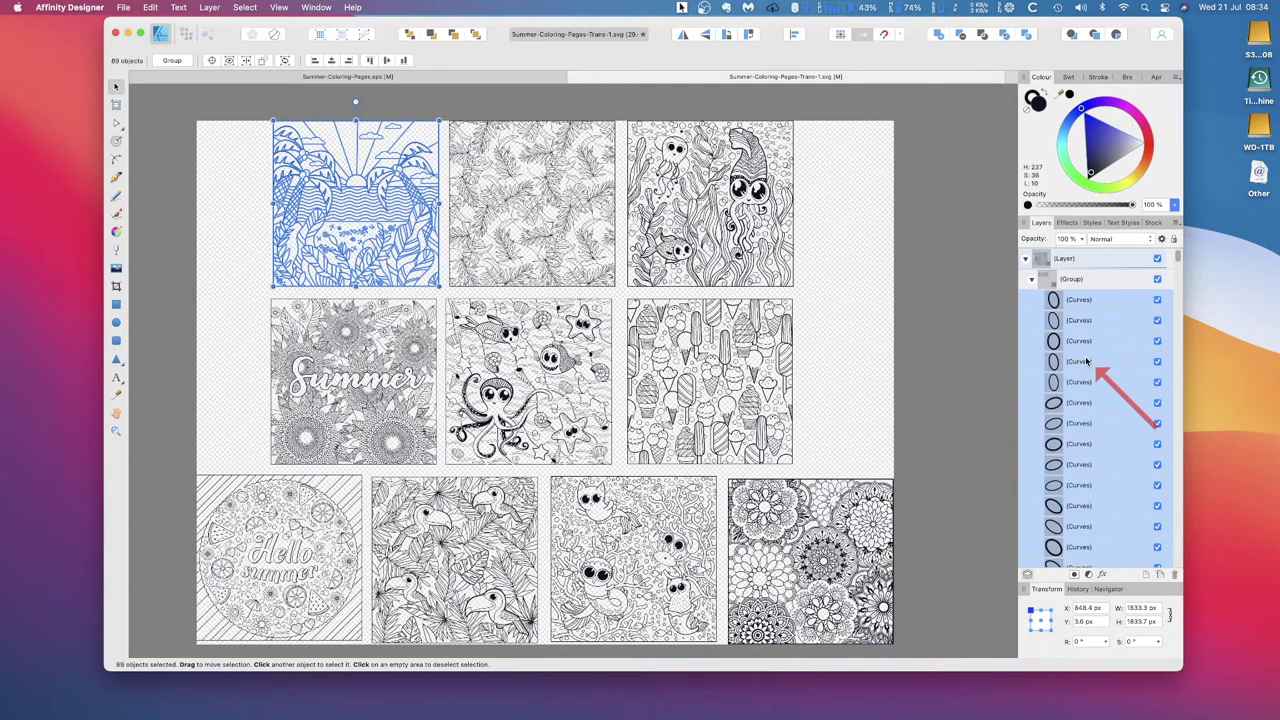
pyautogui.press('super+g')
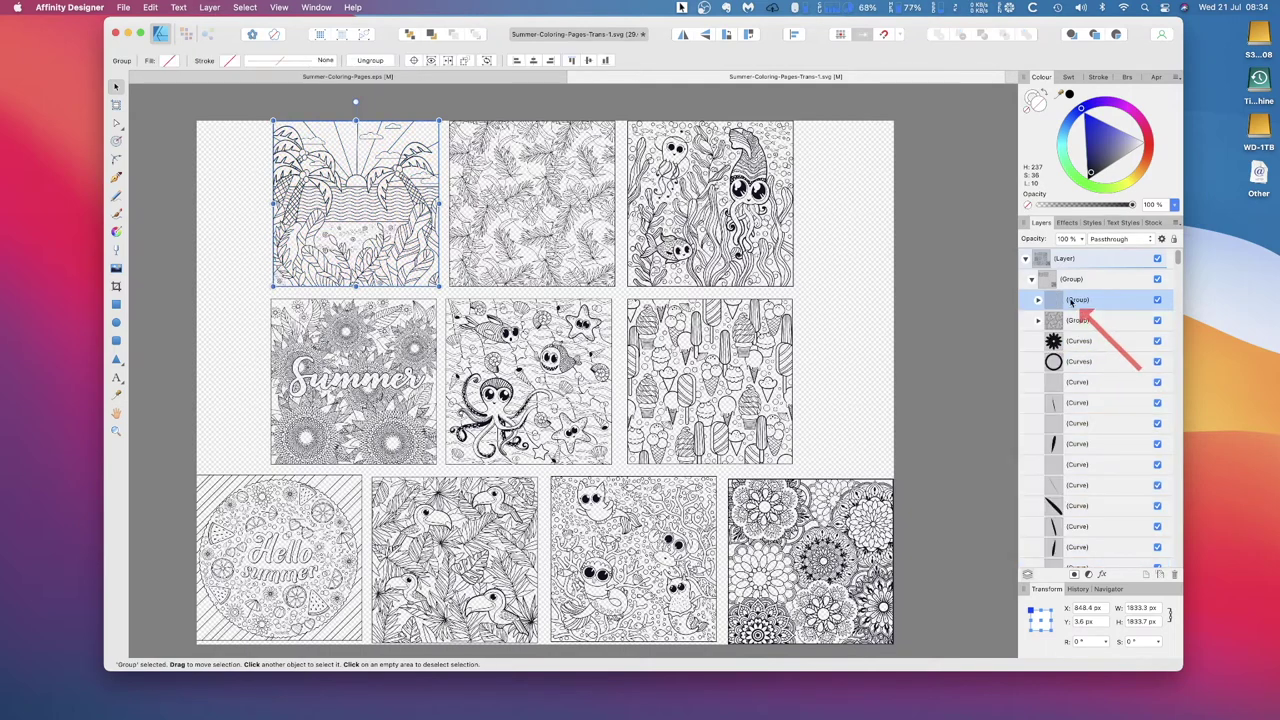
pyautogui.doubleClick(1078, 300)
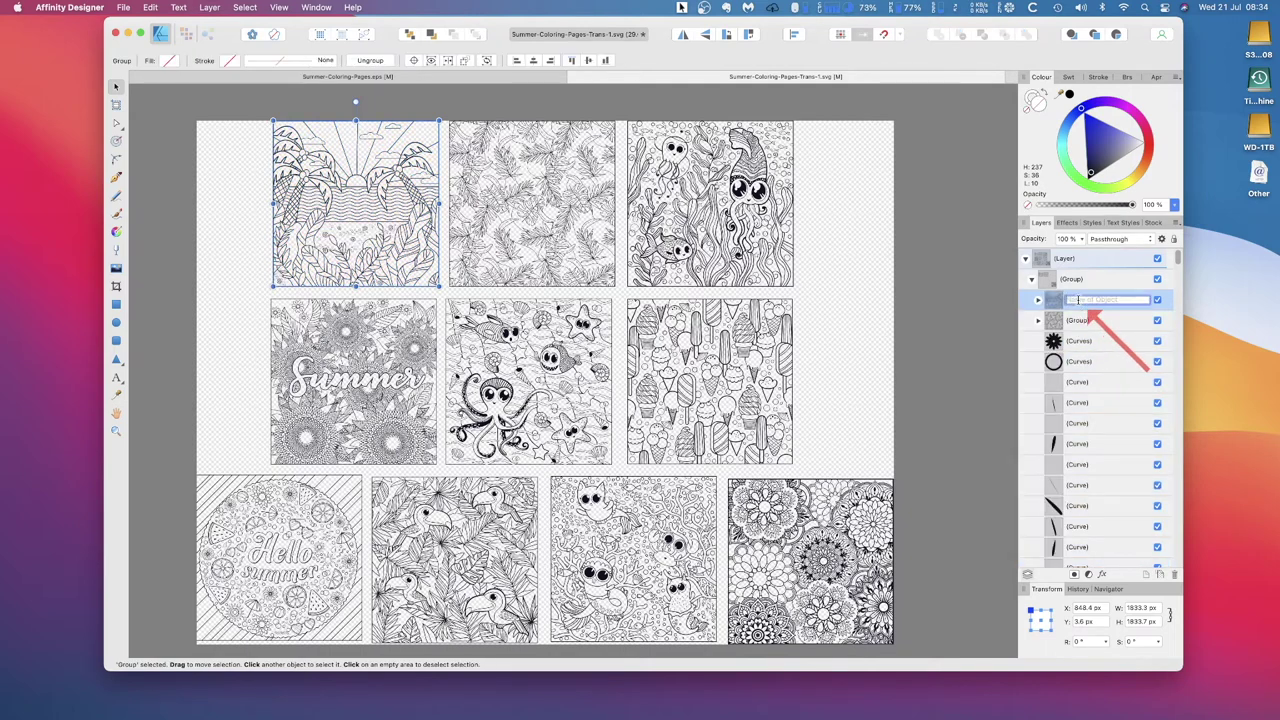
pyautogui.write('Panel 1')
pyautogui.press('Return')
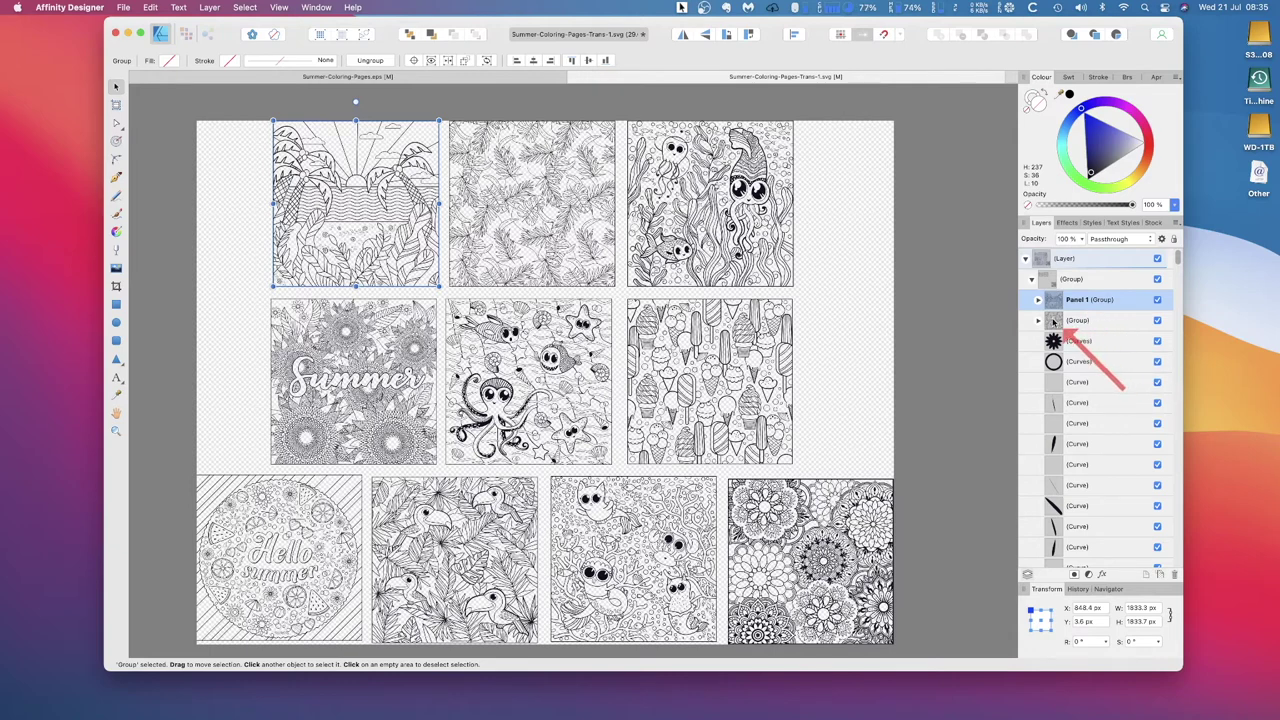
# Rename the top-middle leaf artwork's group to 'Panel 2', then clear the selection.
pyautogui.click(1053, 321)
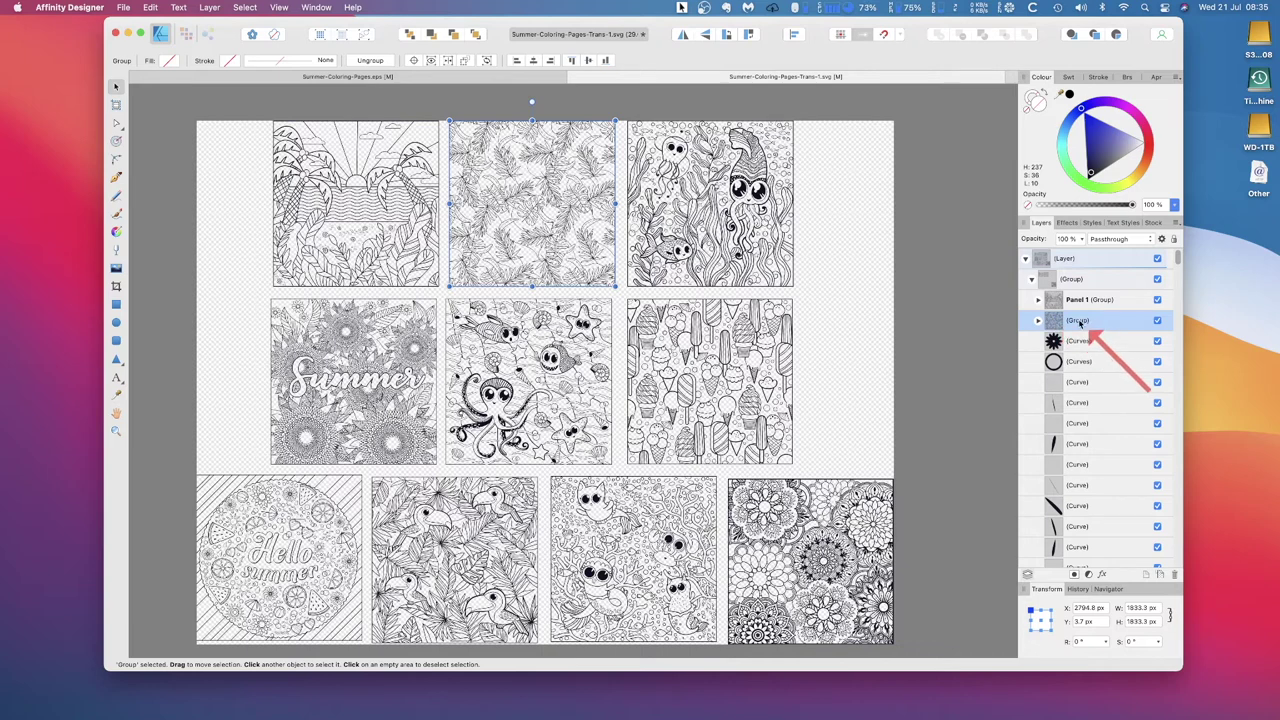
pyautogui.doubleClick(1078, 321)
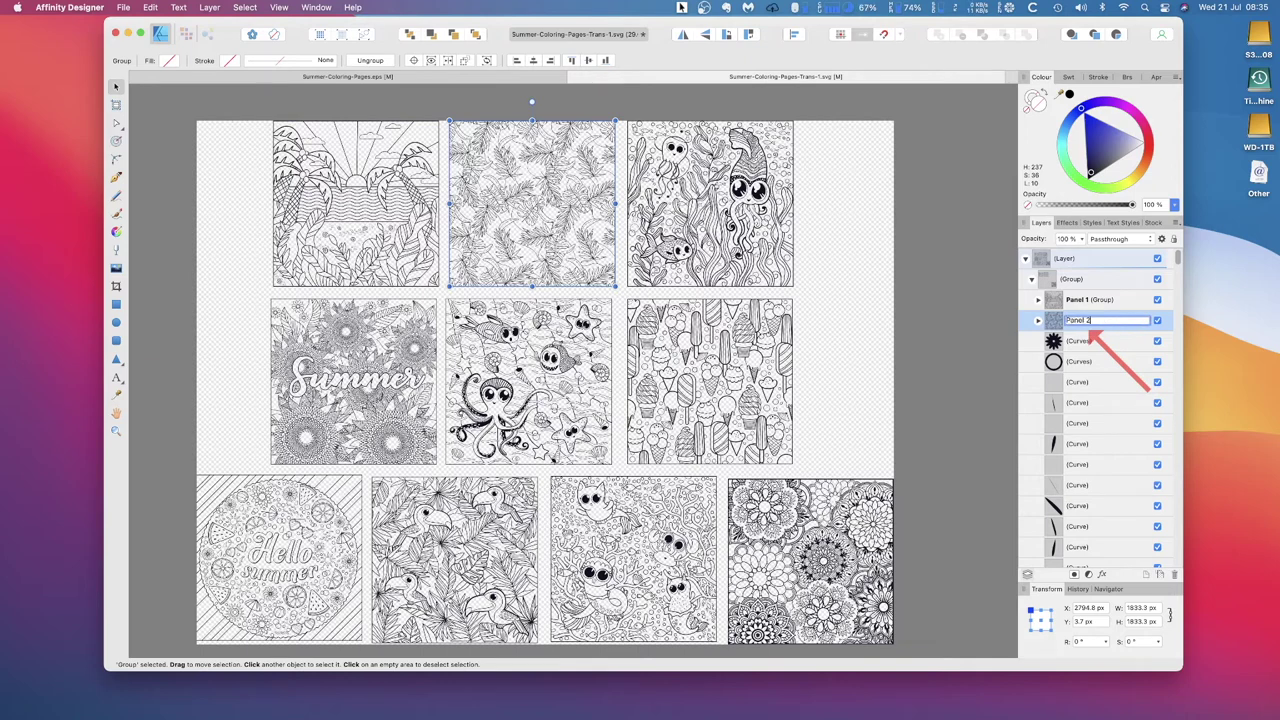
pyautogui.press('Return')
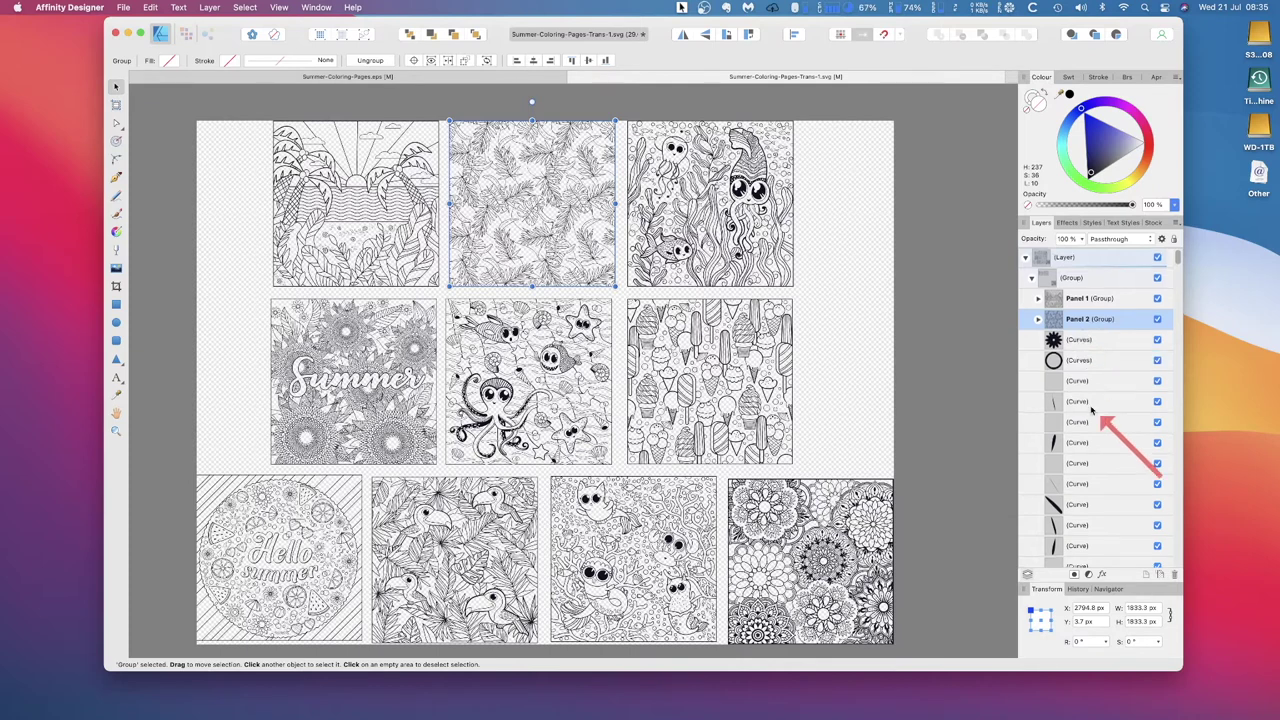
pyautogui.click(1088, 318)
pyautogui.moveTo(623, 108); pyautogui.dragTo(800, 292)
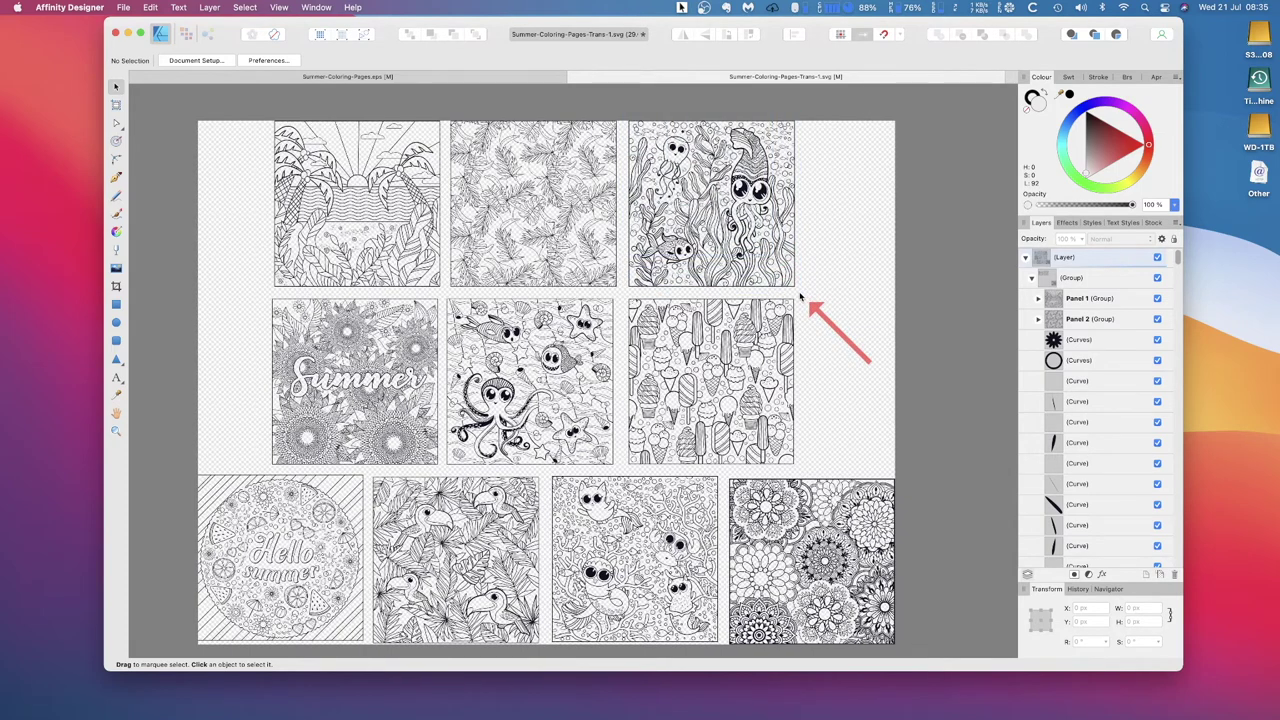
# Inspect the loose curves listed below Panel 2 to see which artwork they belong to.
pyautogui.scroll(-1, 1080, 350)
pyautogui.click(1080, 343)
pyautogui.click(1078, 325)
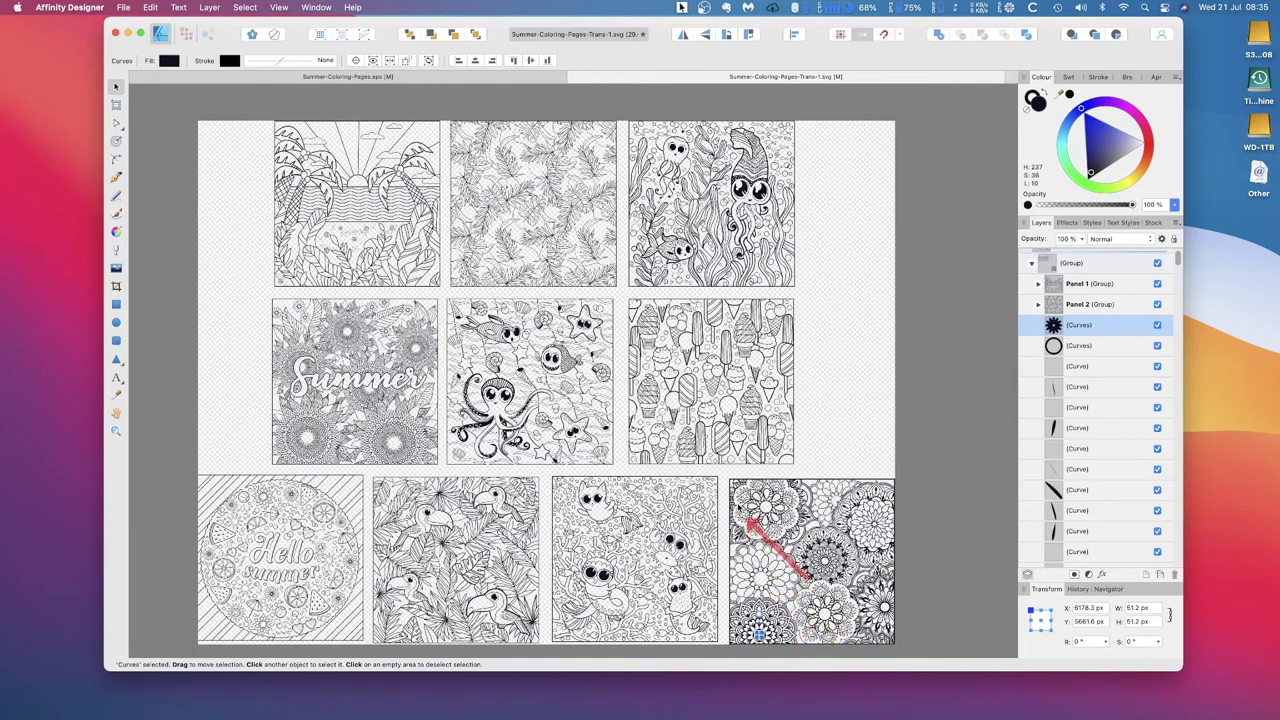
# Group the bottom-right mandala's 123 curves and rename the group 'Panel 10'.
pyautogui.moveTo(725, 478); pyautogui.dragTo(896, 647)
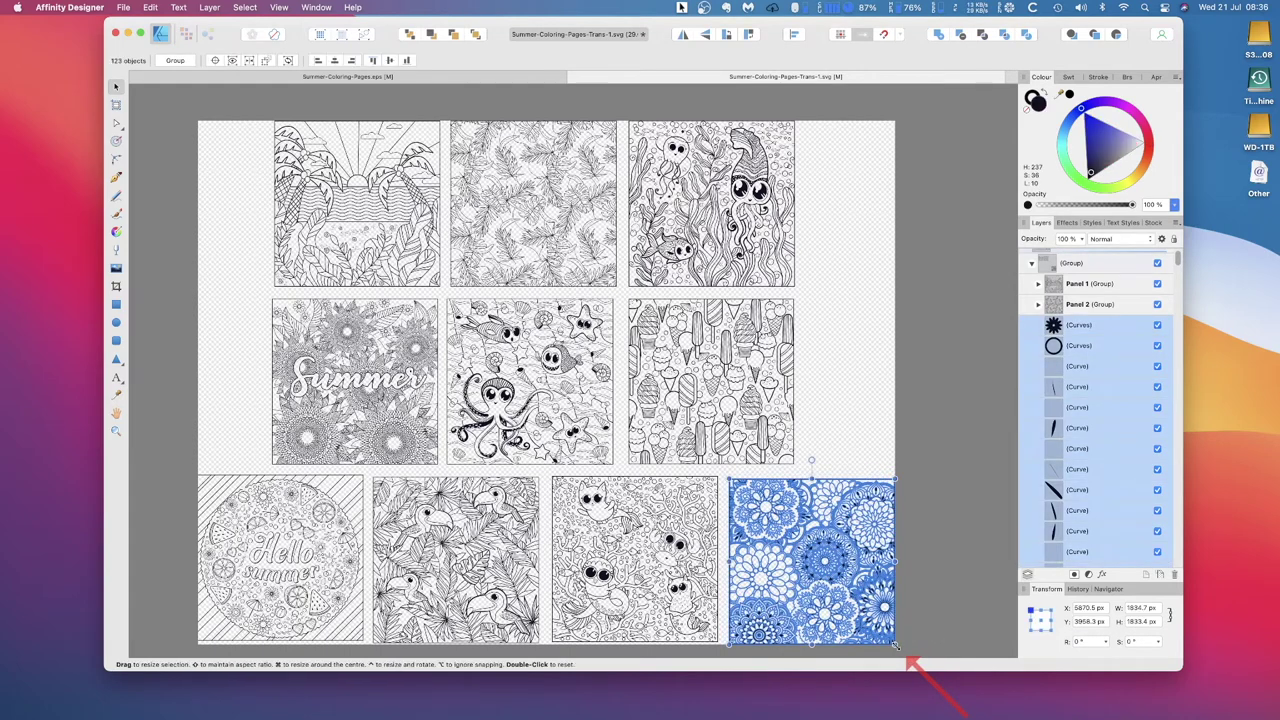
pyautogui.press('super+g')
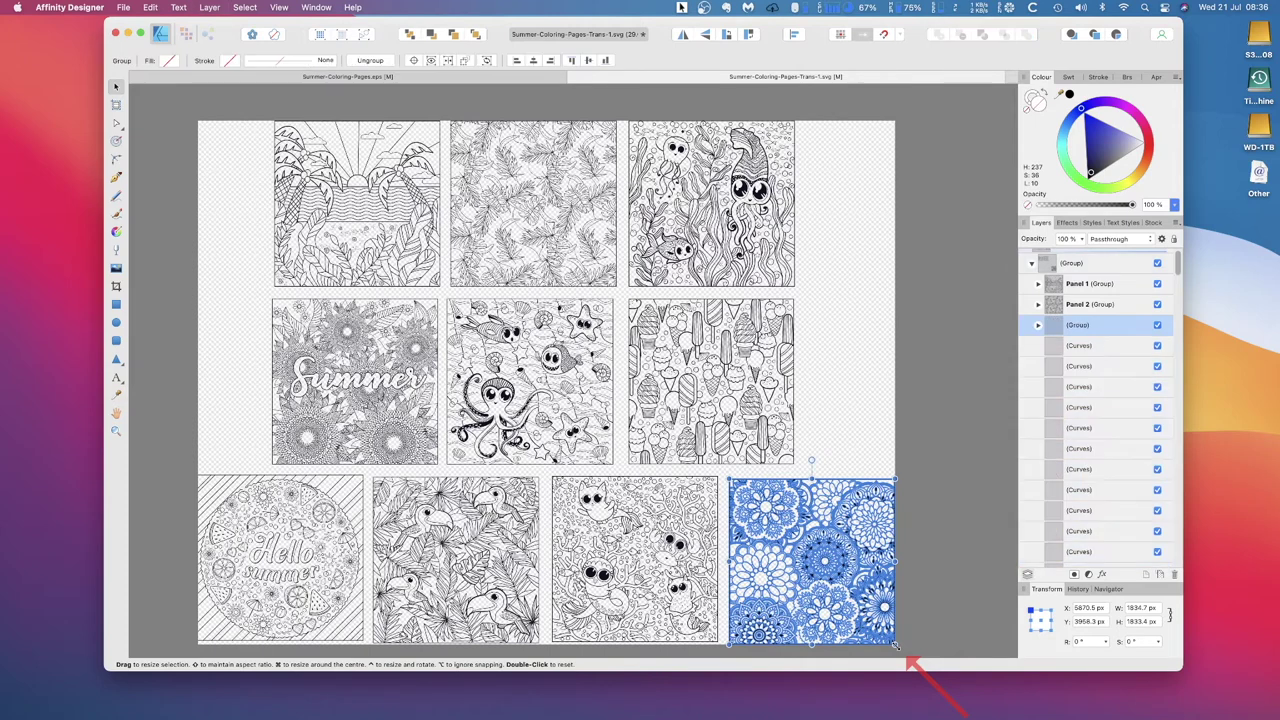
pyautogui.doubleClick(1080, 324)
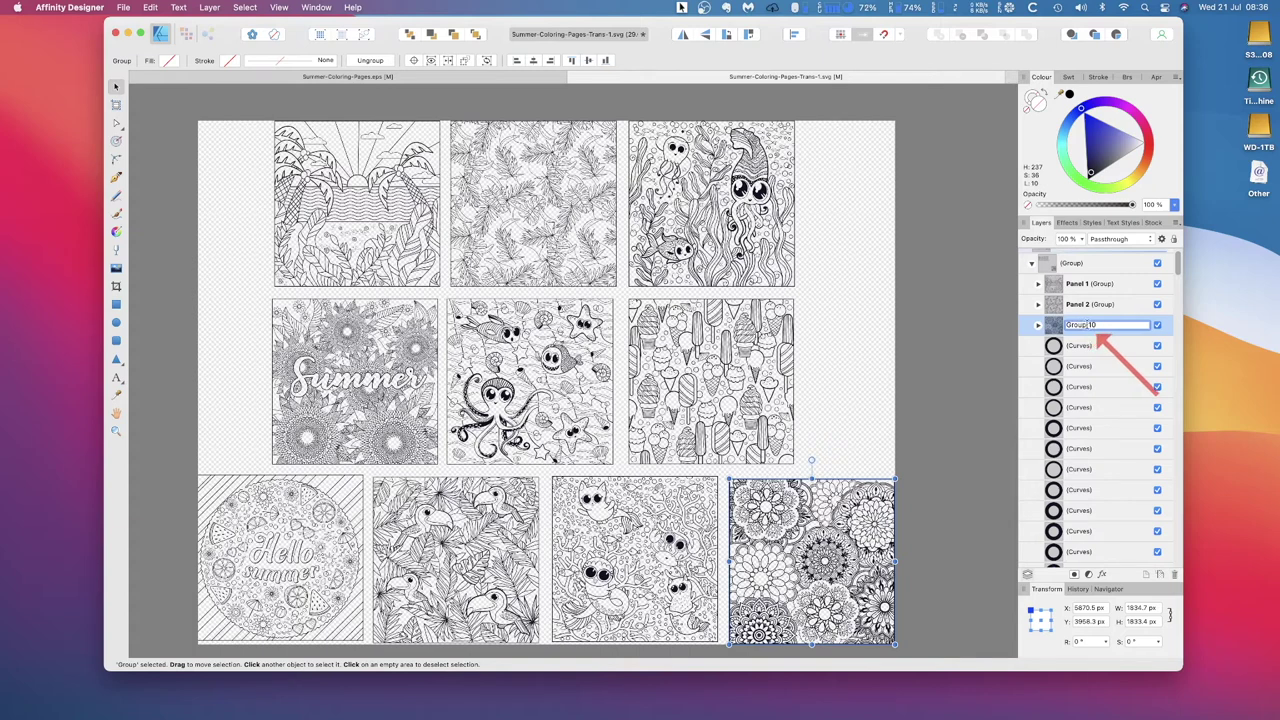
pyautogui.moveTo(1087, 325); pyautogui.dragTo(1066, 325)
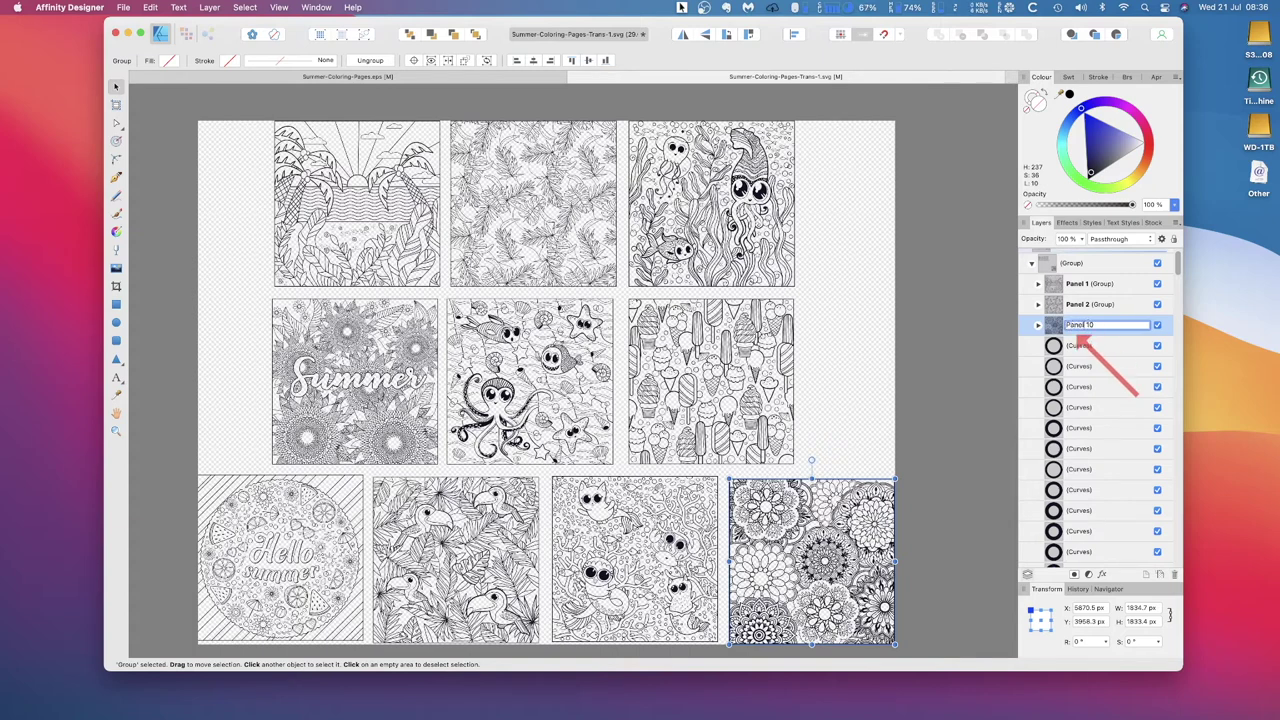
pyautogui.press('Return')
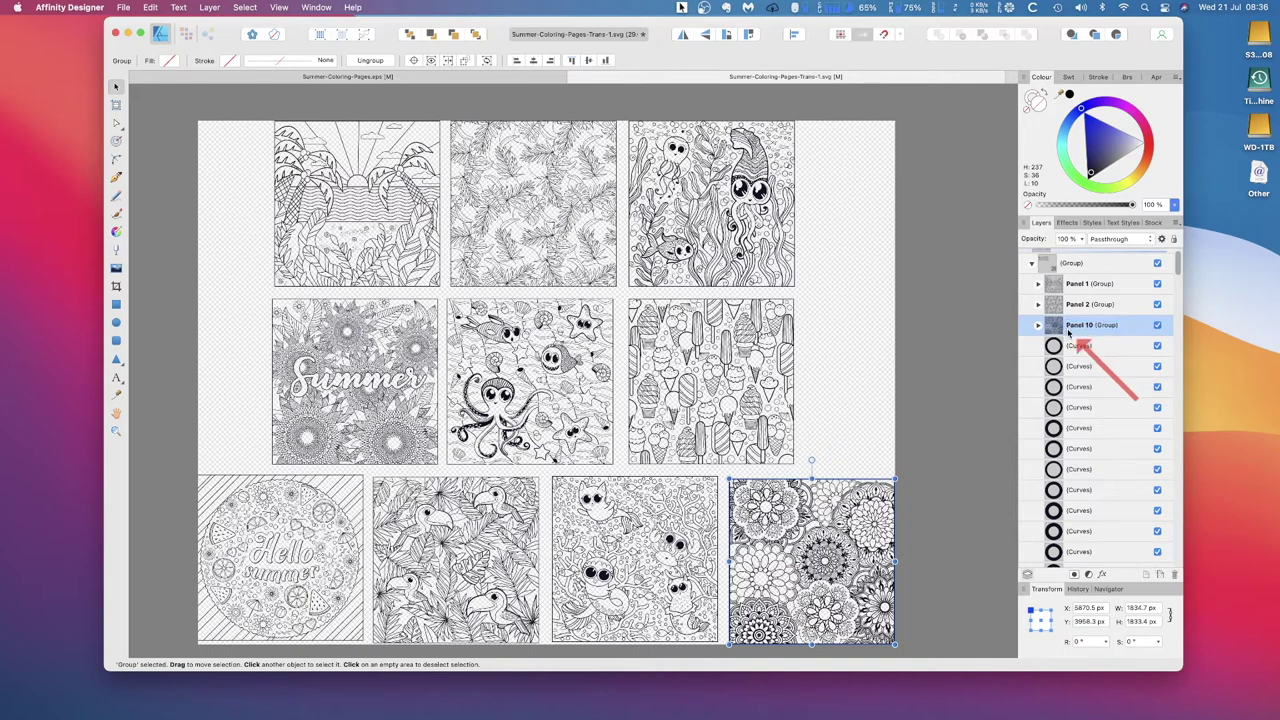
# Select the group holding the top six artworks and list its curves in the Layers panel.
pyautogui.click(1055, 346)
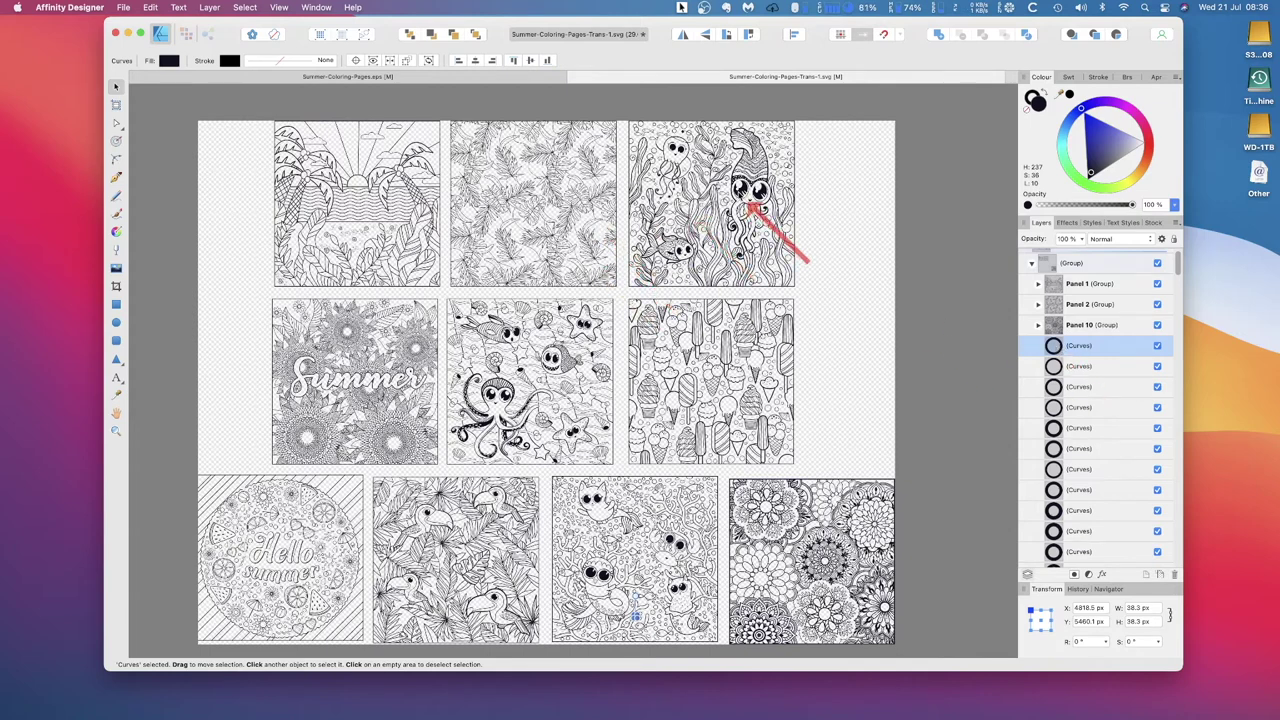
pyautogui.click(748, 202)
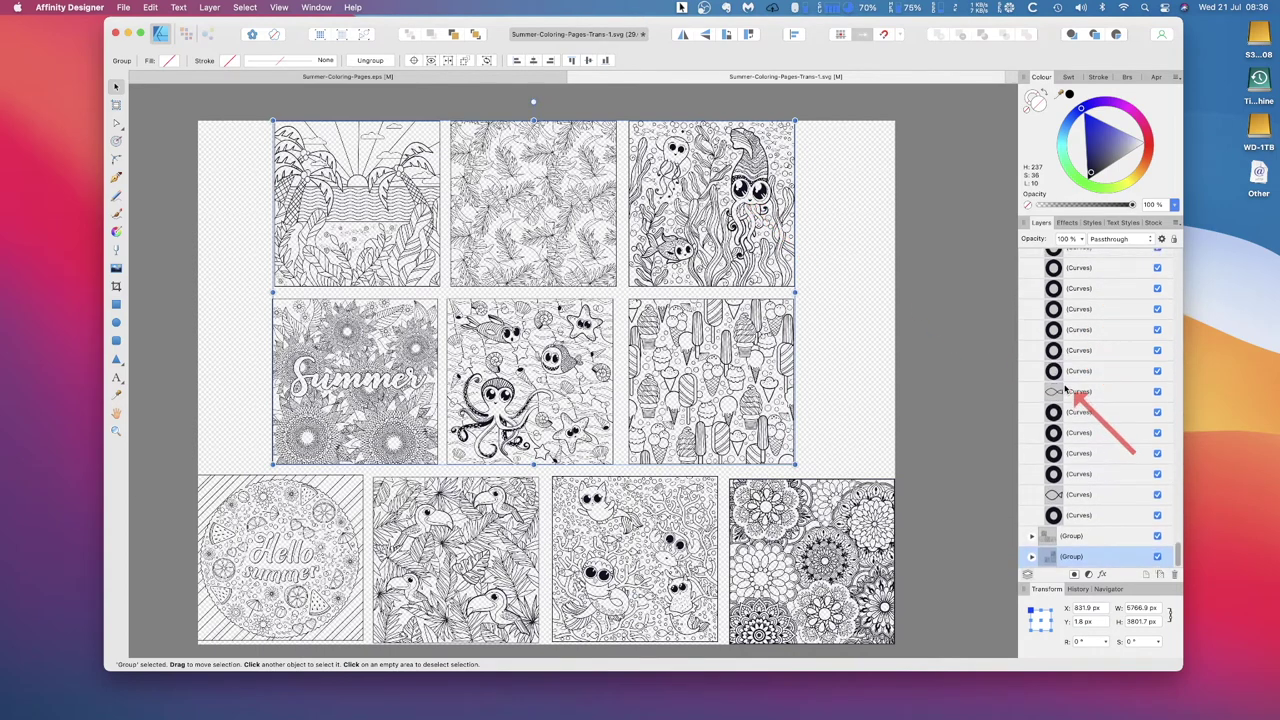
pyautogui.click(1033, 558)
pyautogui.scroll(-5, 1105, 540)
pyautogui.click(1058, 322)
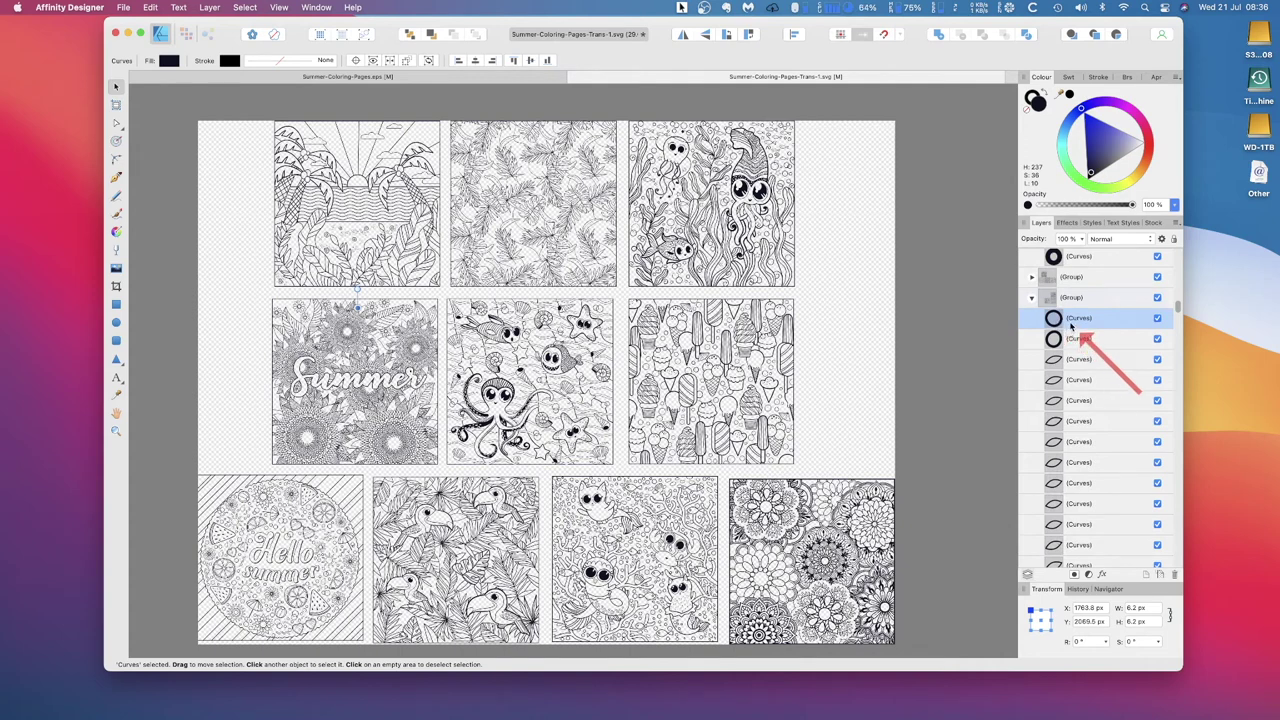
pyautogui.click(1058, 360)
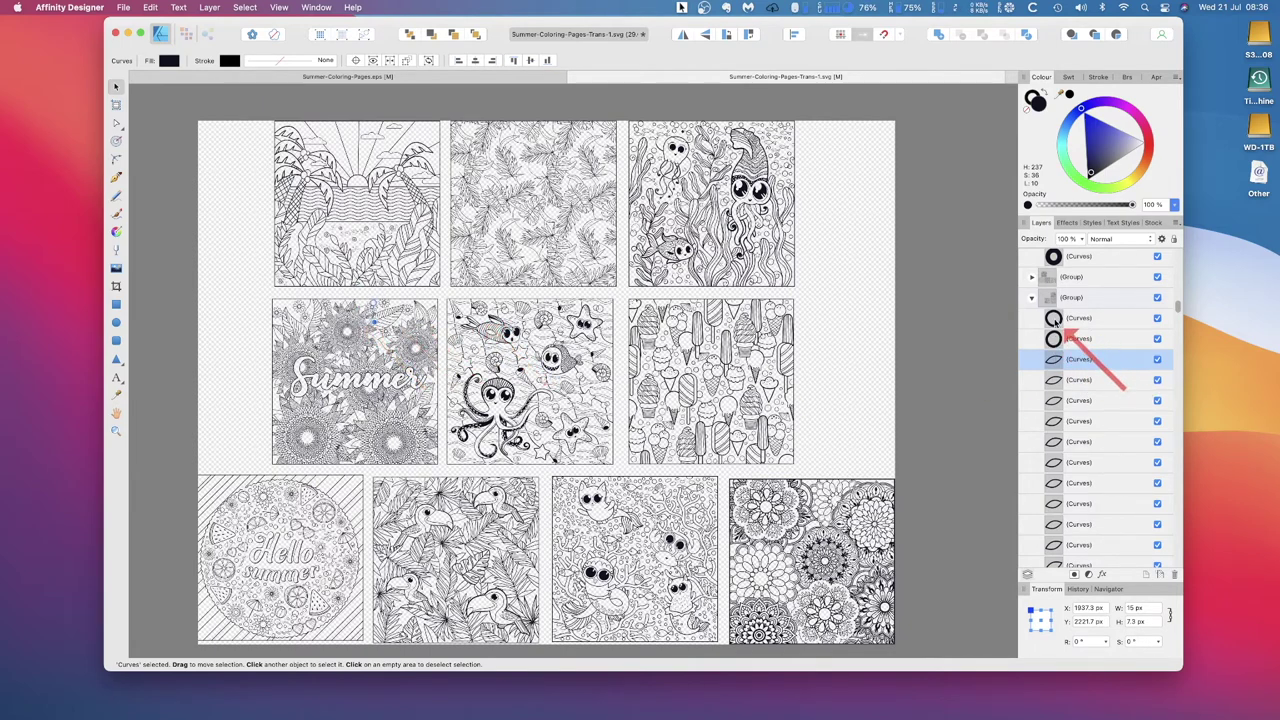
pyautogui.click(1055, 318)
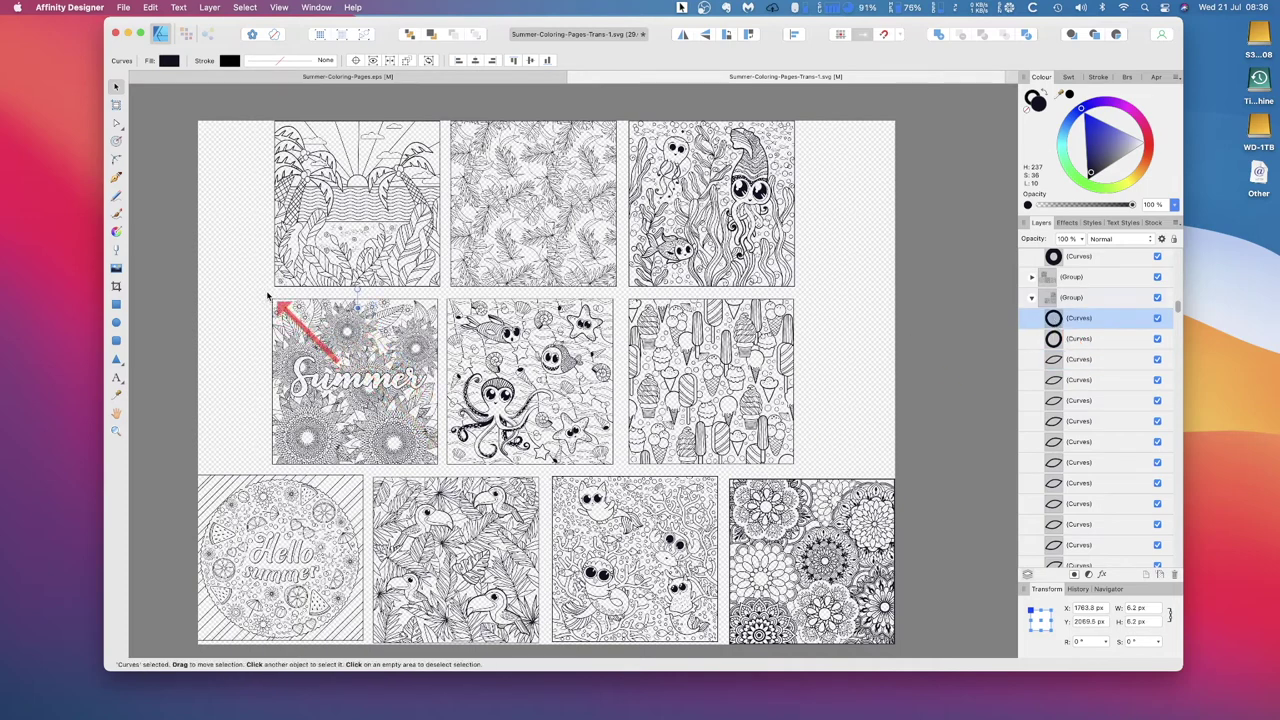
# Group the 374 curves of the Summer lettering artwork and name the group 'Panel 4'.
pyautogui.moveTo(268, 296); pyautogui.dragTo(441, 468)
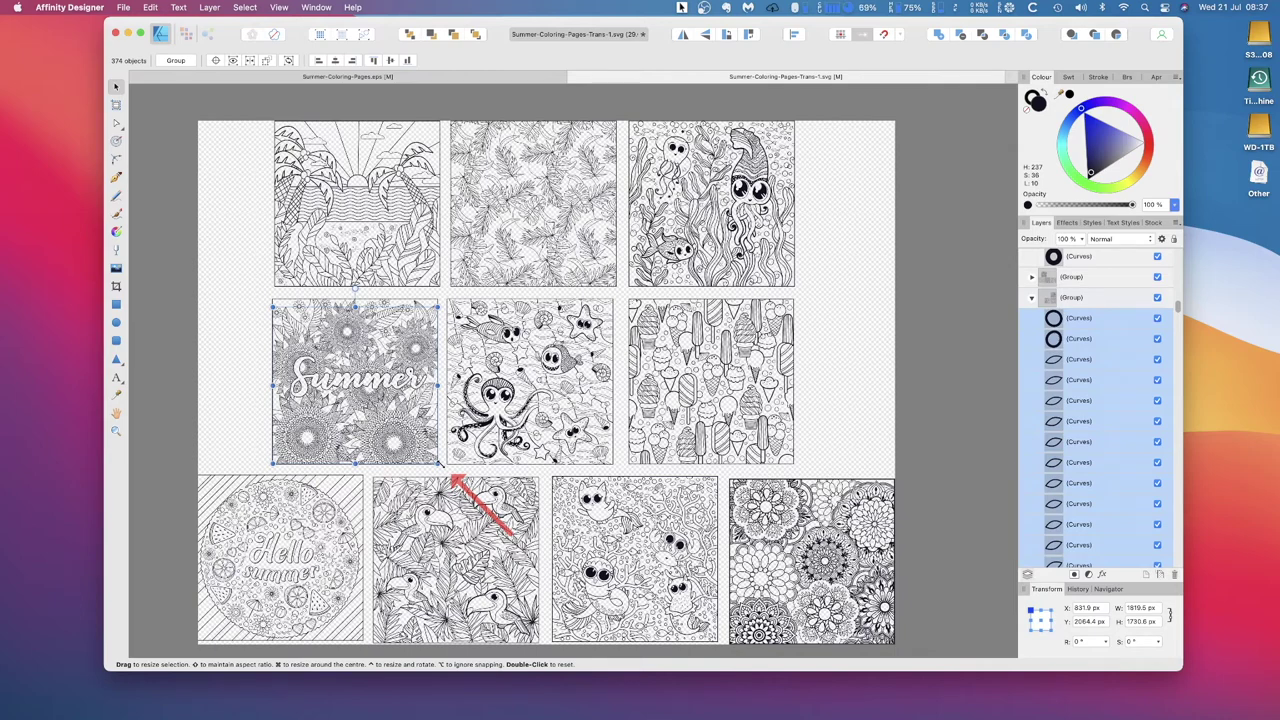
pyautogui.press('super+g')
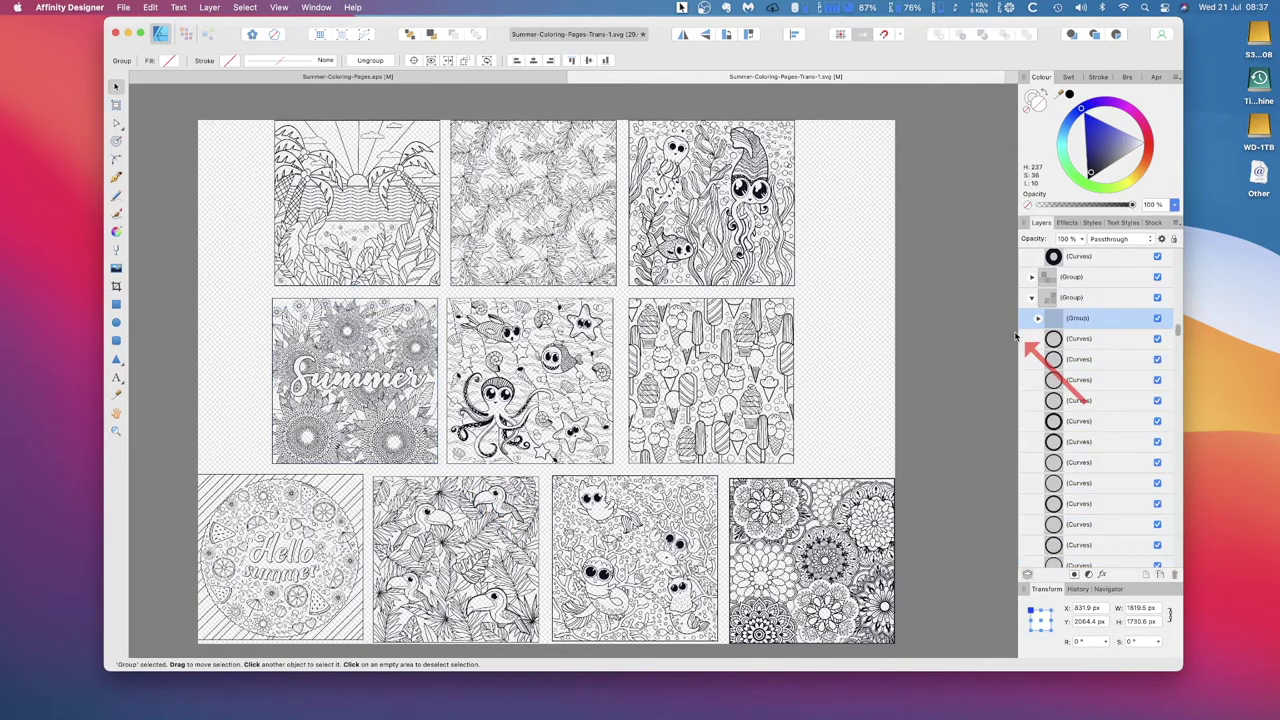
pyautogui.scroll(-2, 897, 393)
pyautogui.doubleClick(1077, 318)
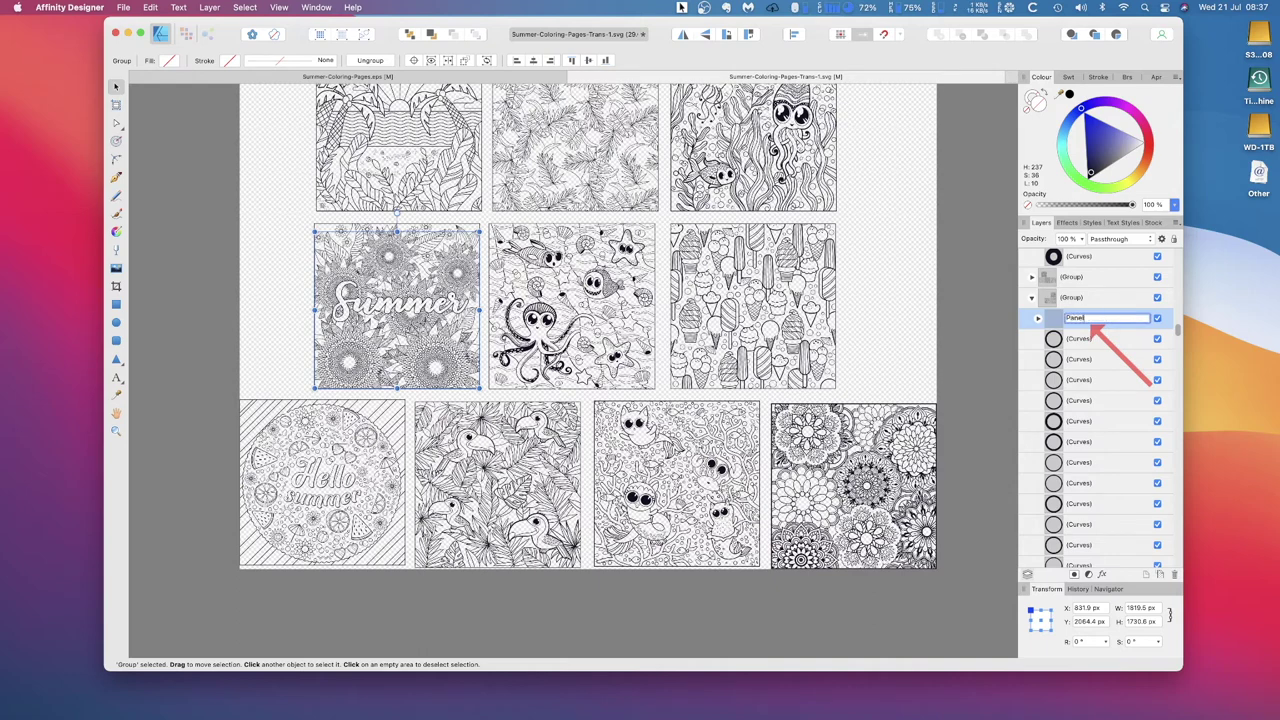
pyautogui.write('Panel 4')
pyautogui.press('Return')
# Stretch Panel 4 from its top edge to 1851.8 px tall, then deselect it.
pyautogui.scroll(3, 857, 318)
pyautogui.scroll(-2, 857, 318)
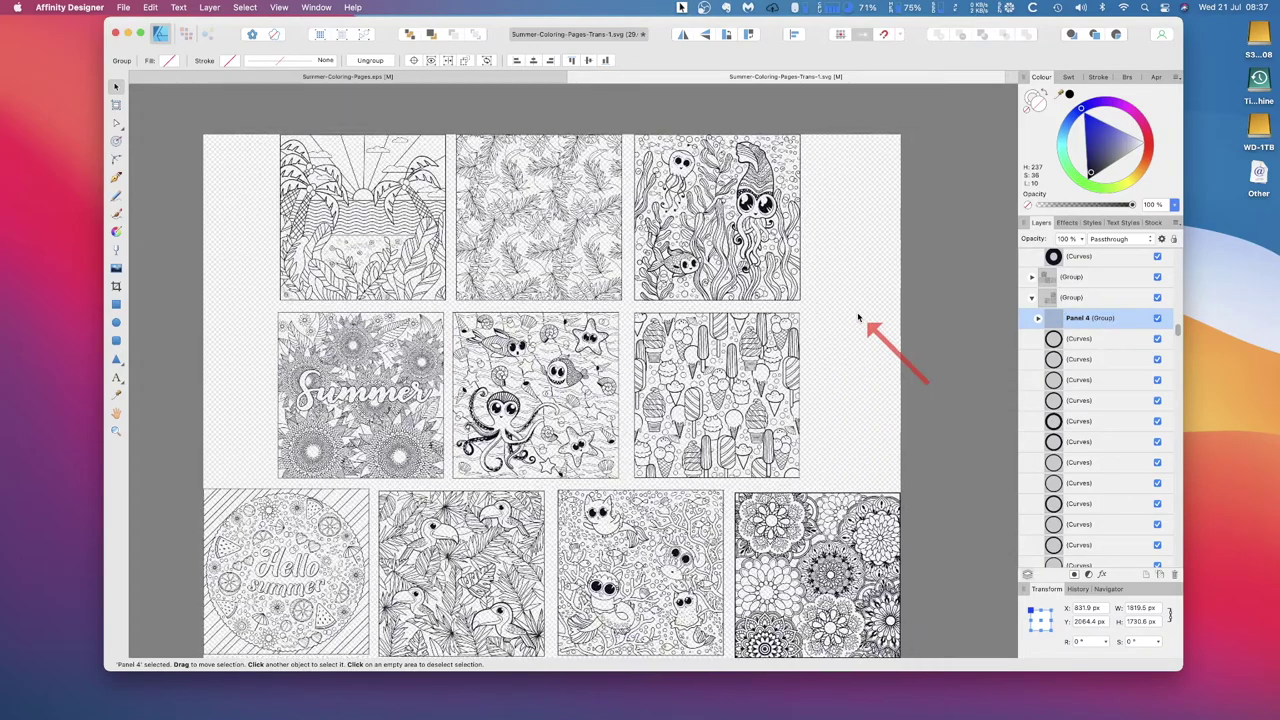
pyautogui.scroll(-1, 857, 318)
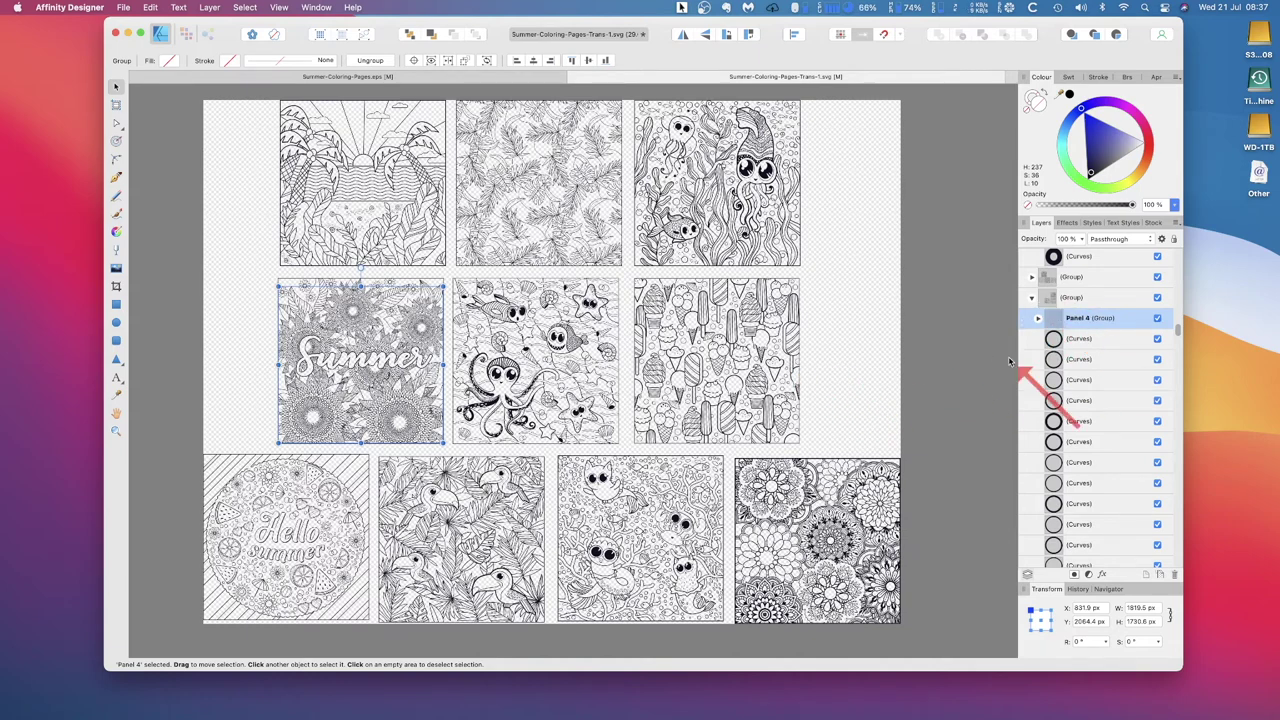
pyautogui.click(1057, 320)
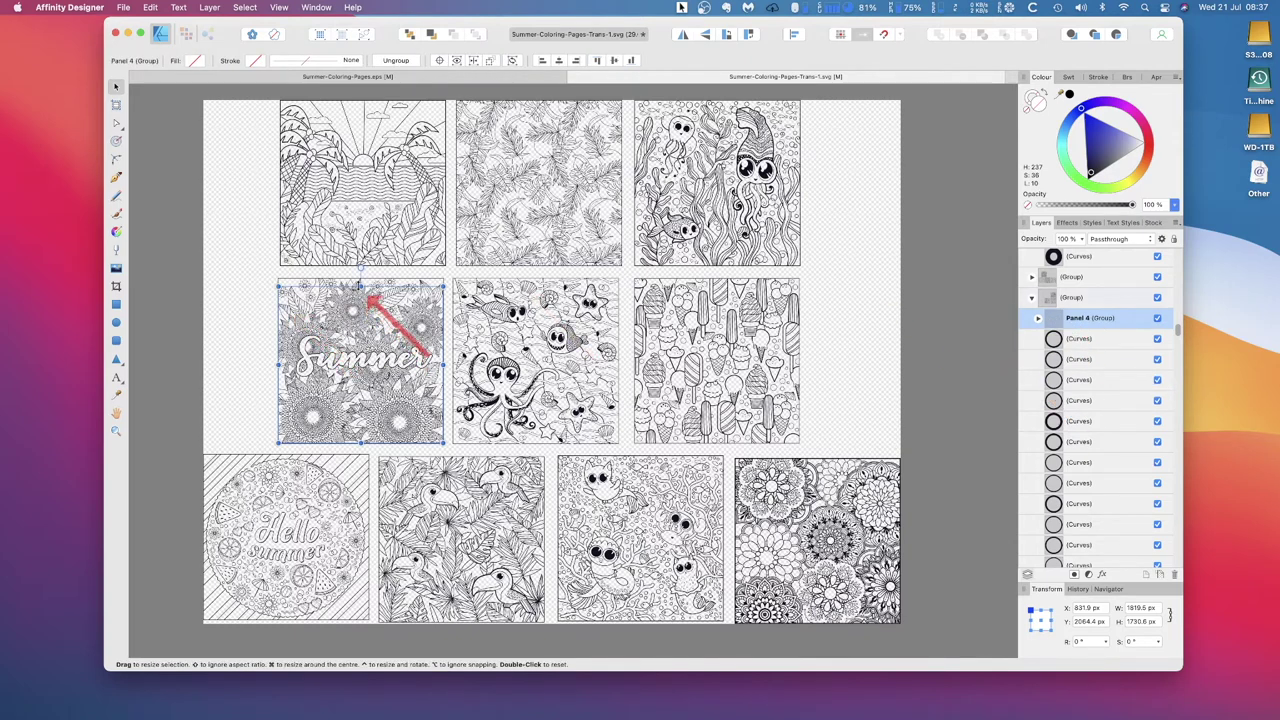
pyautogui.moveTo(361, 281); pyautogui.dragTo(361, 272)
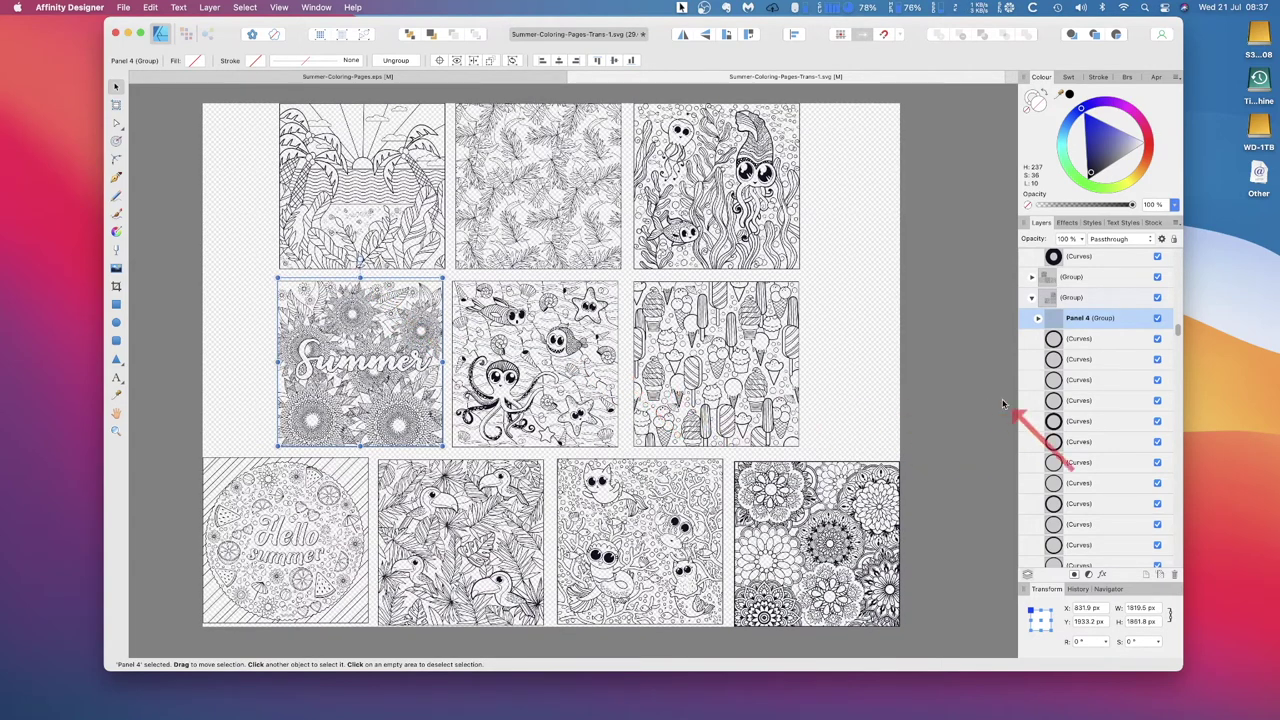
pyautogui.click(937, 378)
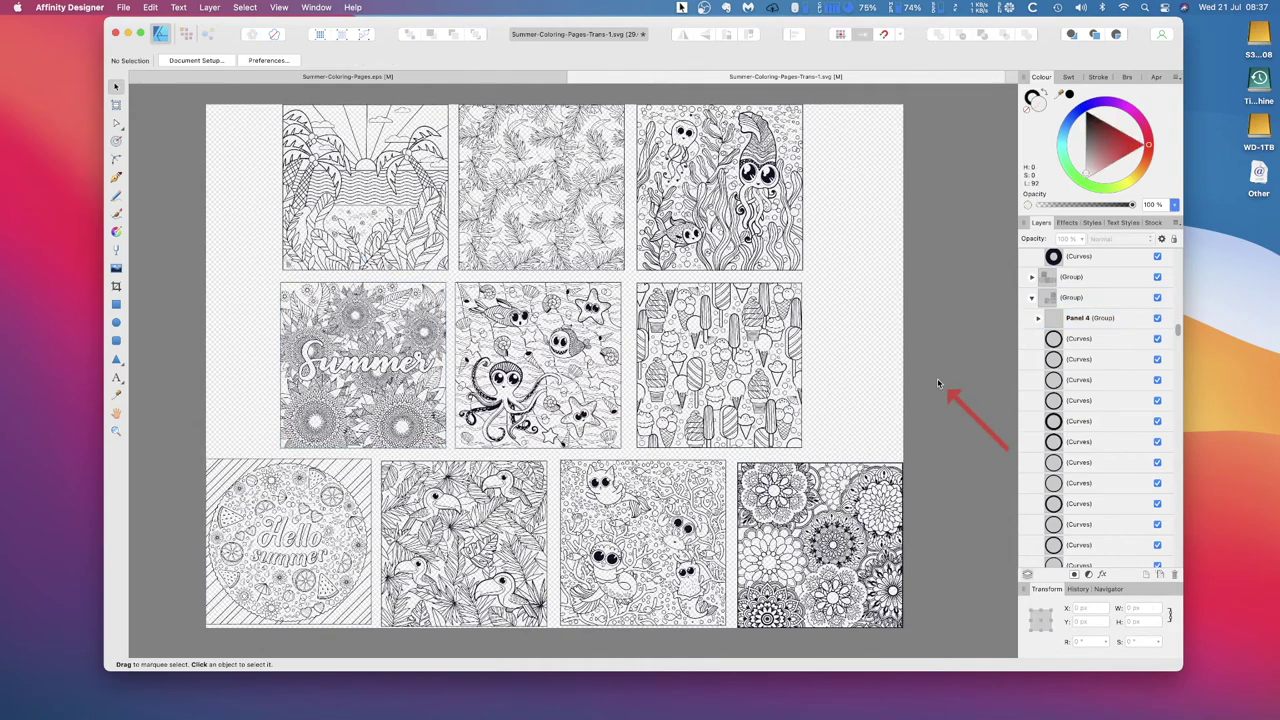
# Check Panel 4 and its parent group, then collapse the group holding Panels 1, 2 and 10.
pyautogui.click(1053, 339)
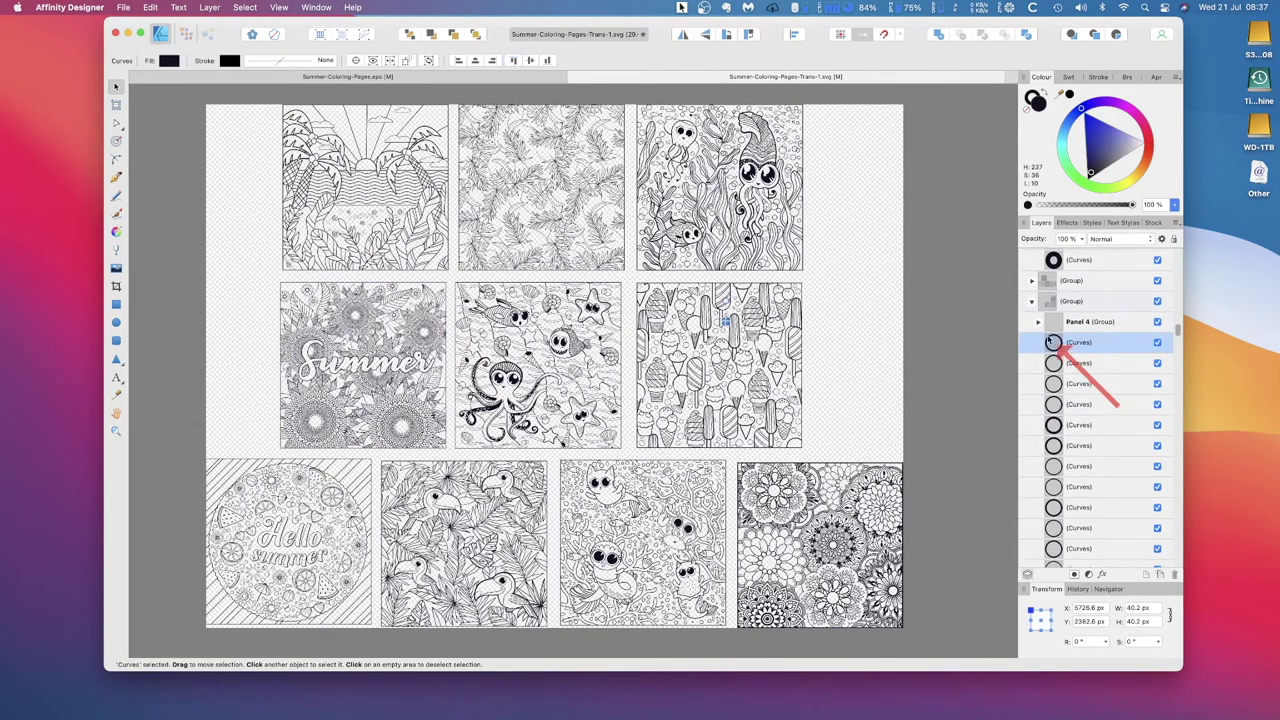
pyautogui.click(1076, 318)
pyautogui.click(1075, 304)
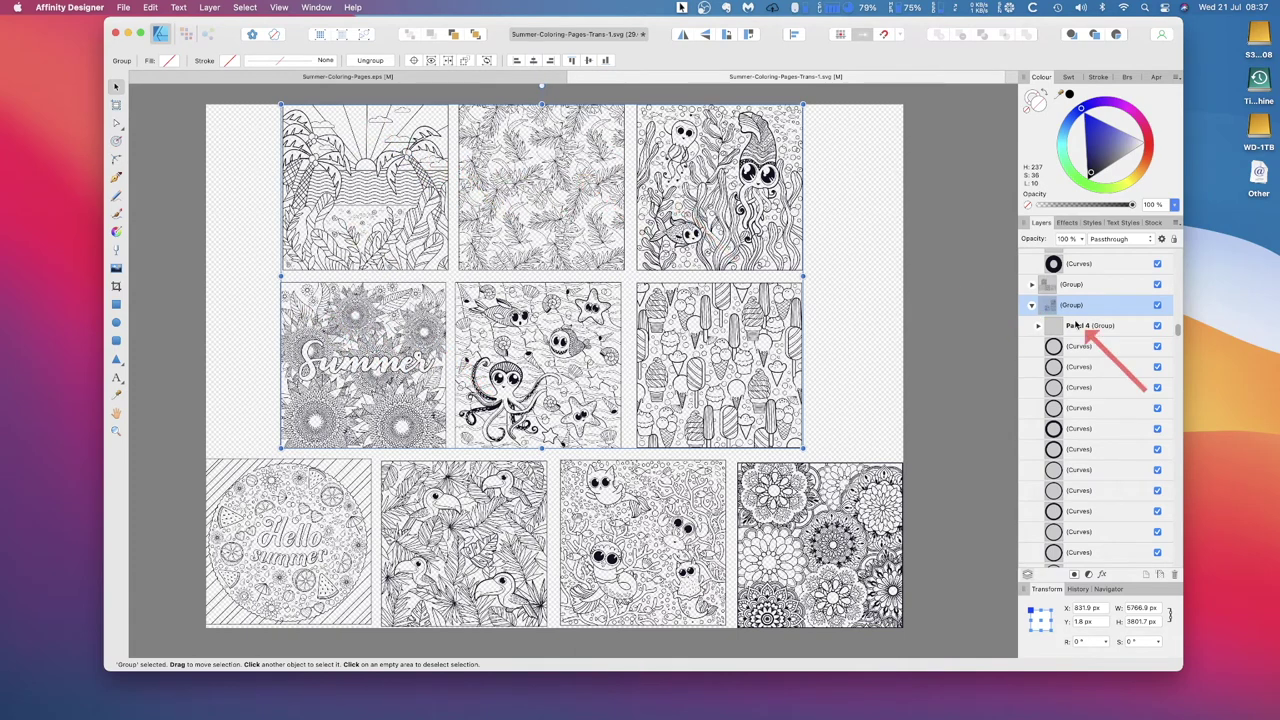
pyautogui.scroll(3, 1106, 328)
pyautogui.scroll(5, 1106, 328)
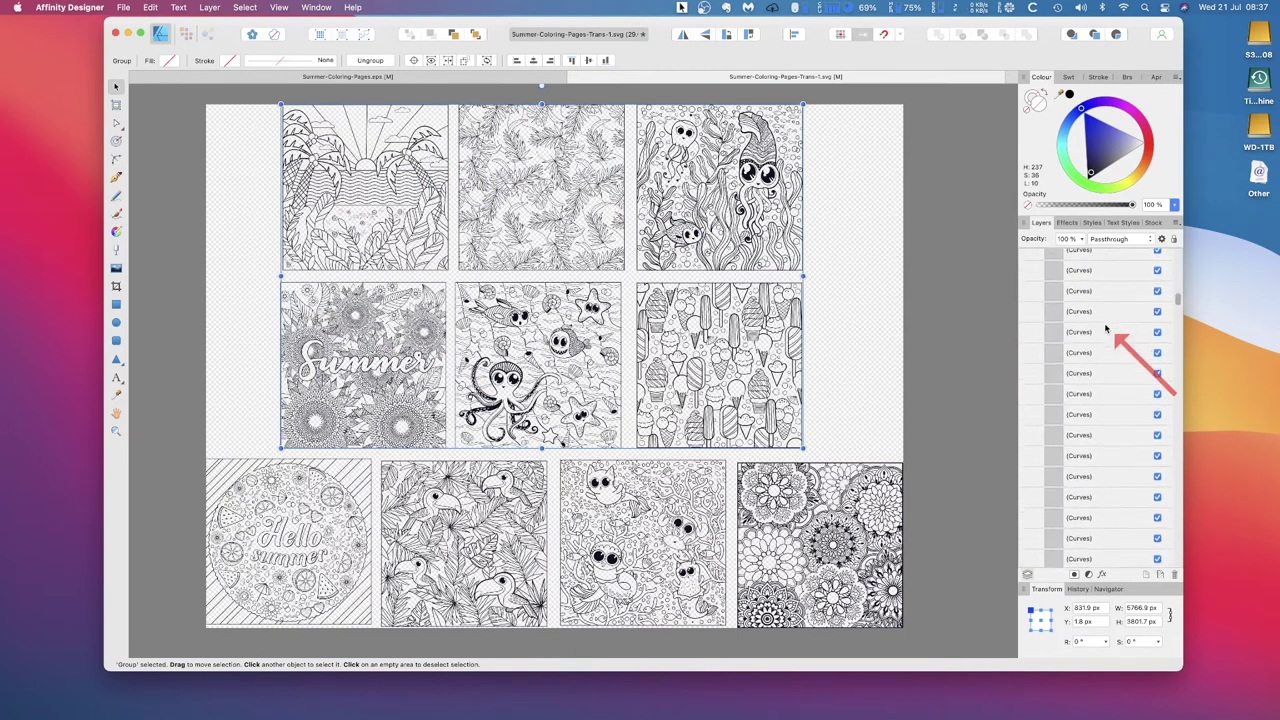
pyautogui.scroll(10, 1106, 328)
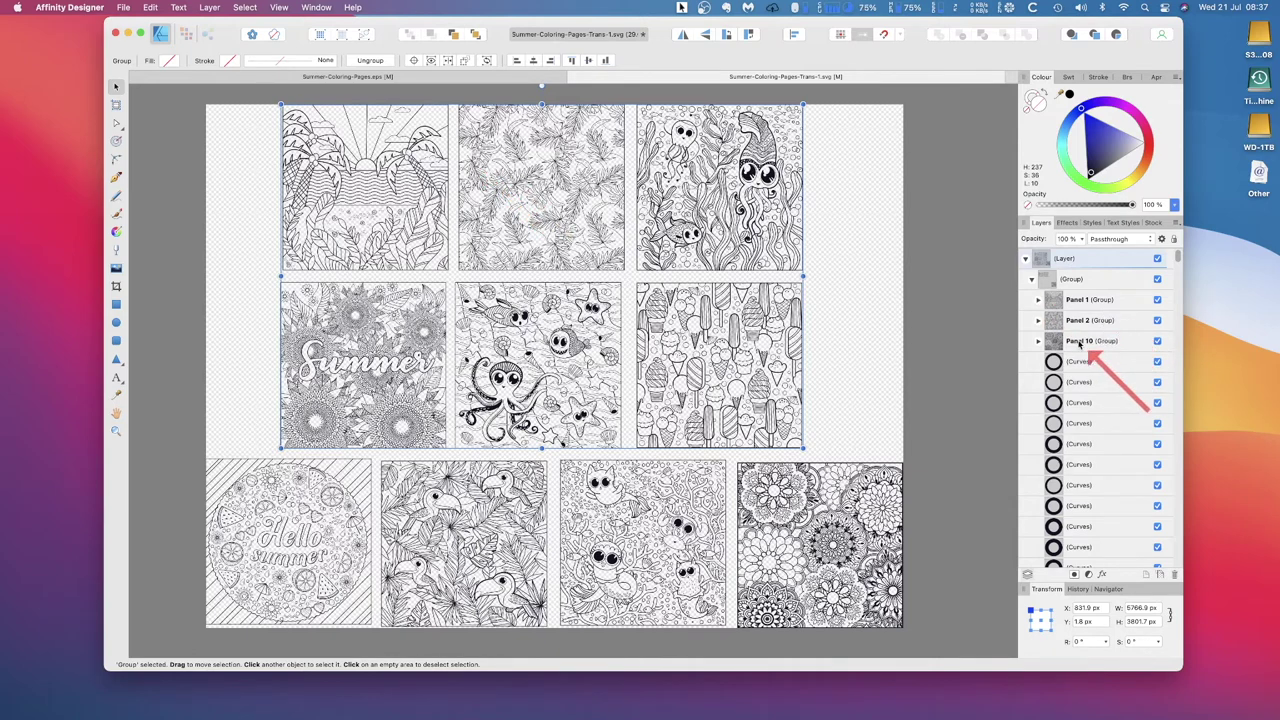
pyautogui.scroll(-5, 1094, 330)
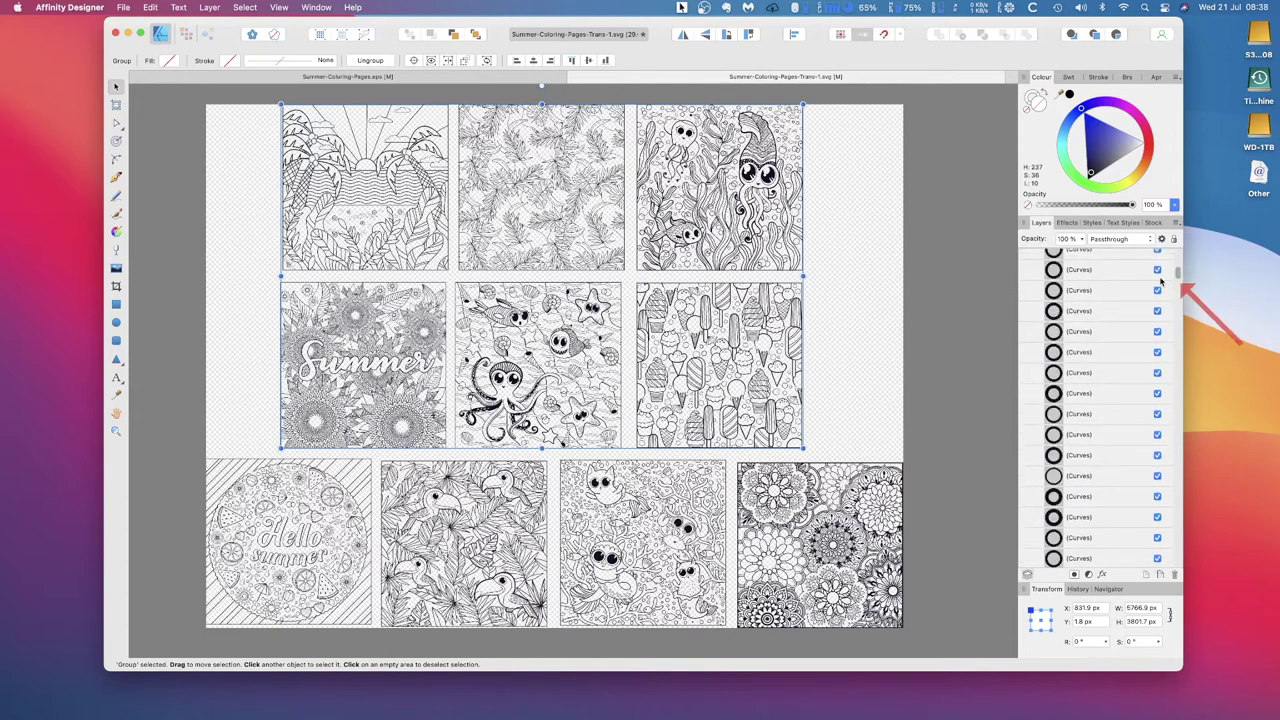
pyautogui.scroll(3, 1128, 330)
pyautogui.scroll(5, 1122, 323)
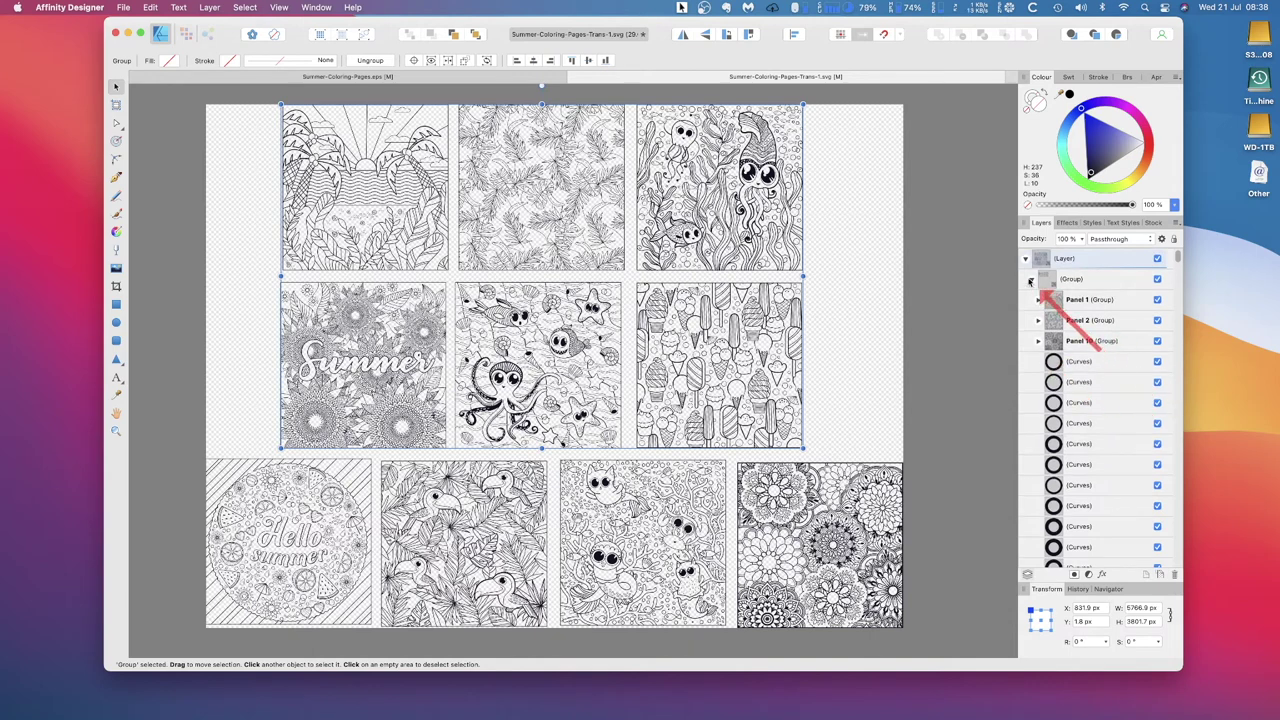
pyautogui.click(1030, 281)
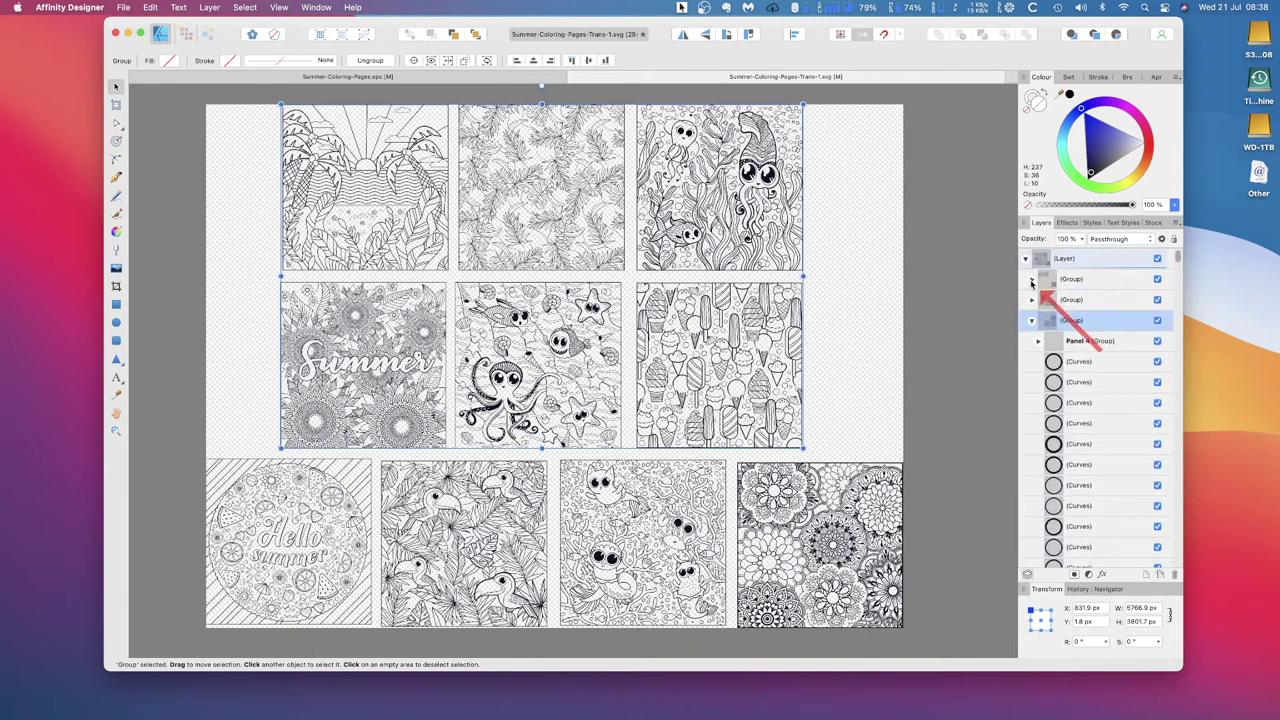
# Group the middle-right ice-cream artwork's curves and name the group 'Panel 6'.
pyautogui.click(1056, 364)
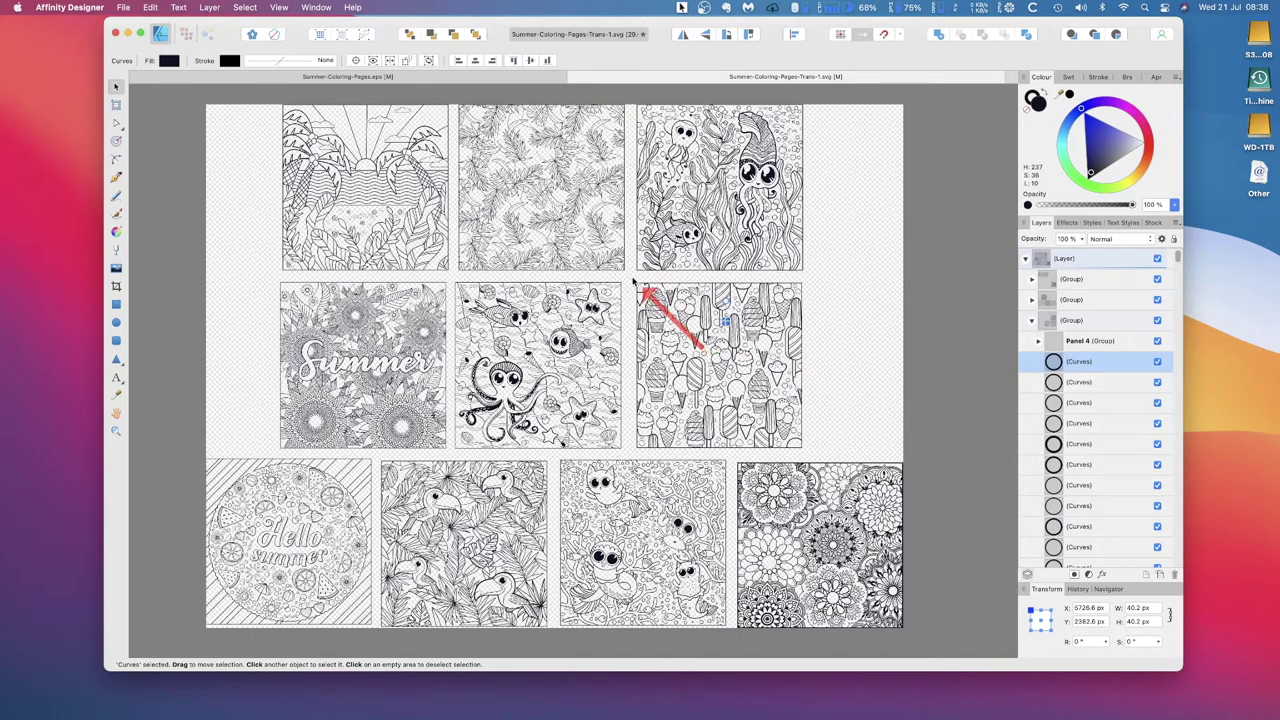
pyautogui.moveTo(634, 283); pyautogui.dragTo(806, 452)
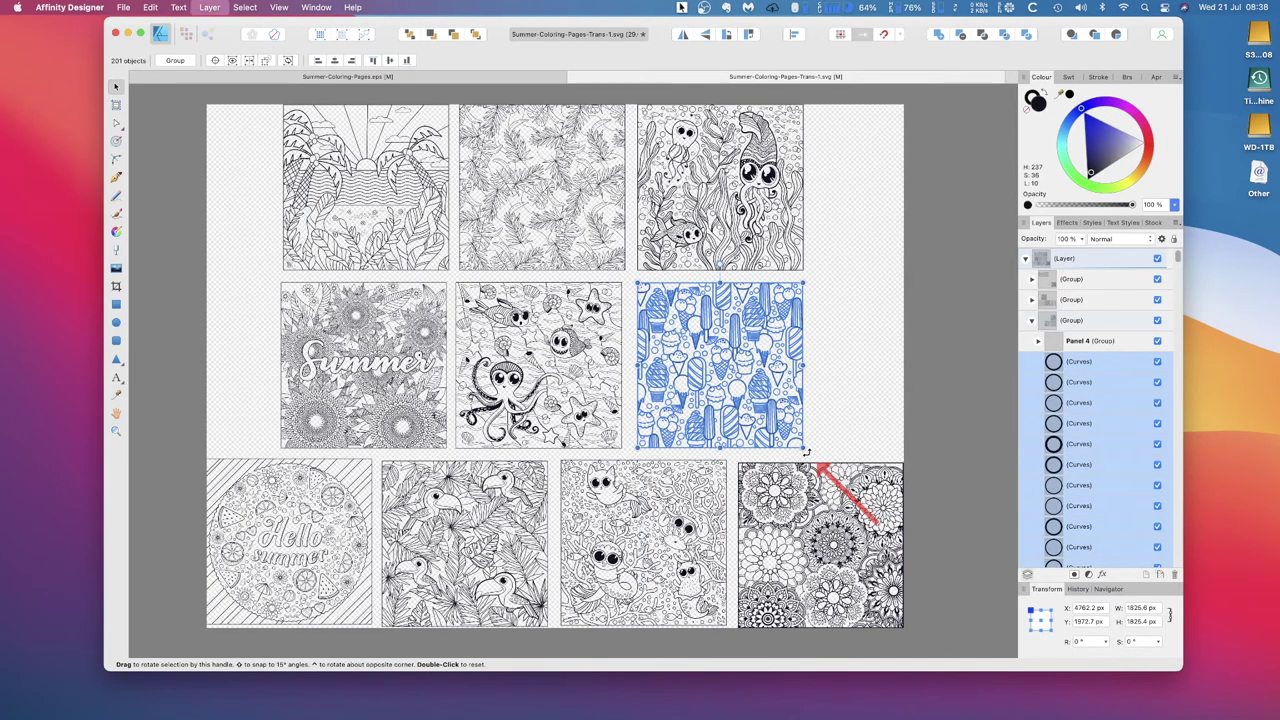
pyautogui.press('super+g')
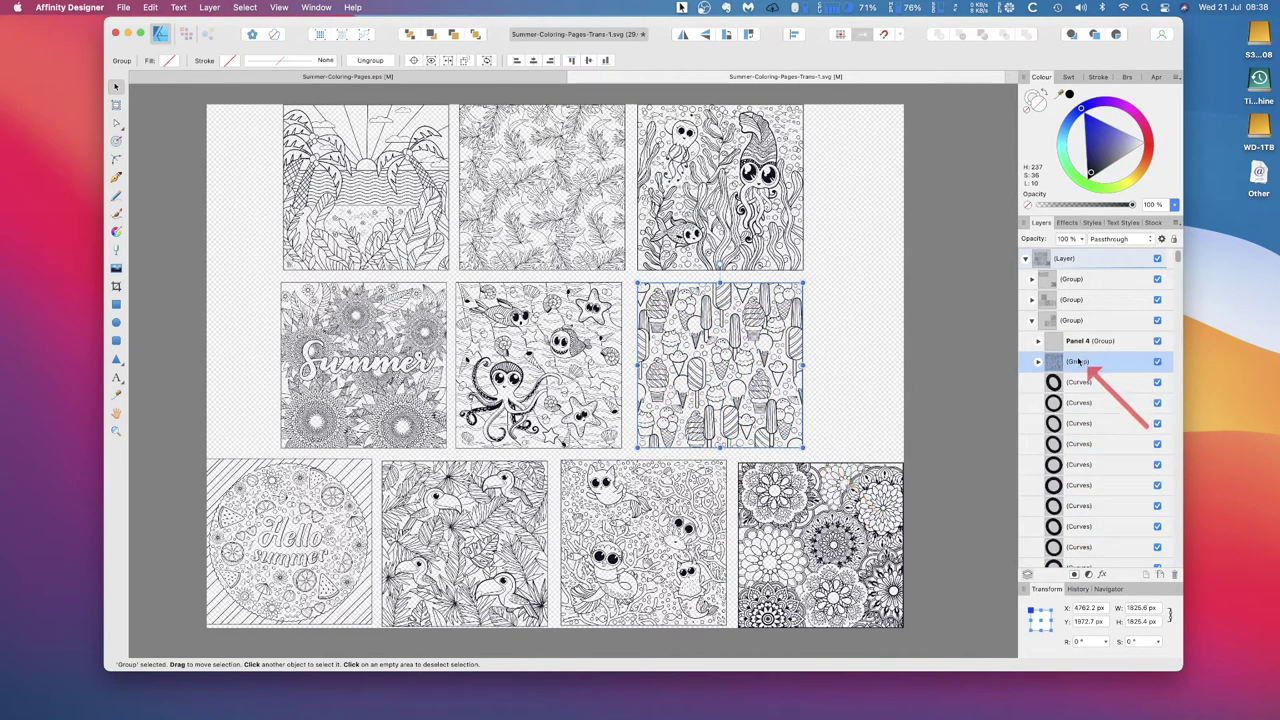
pyautogui.doubleClick(1077, 361)
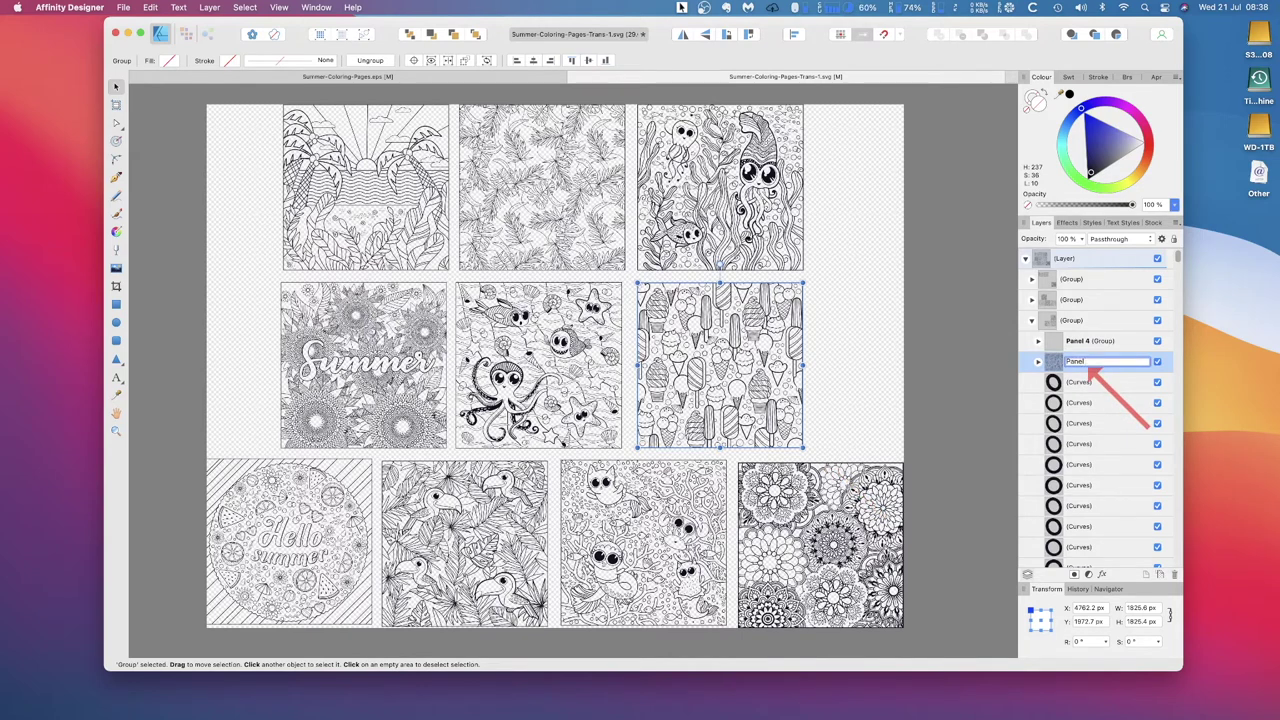
pyautogui.press('Return')
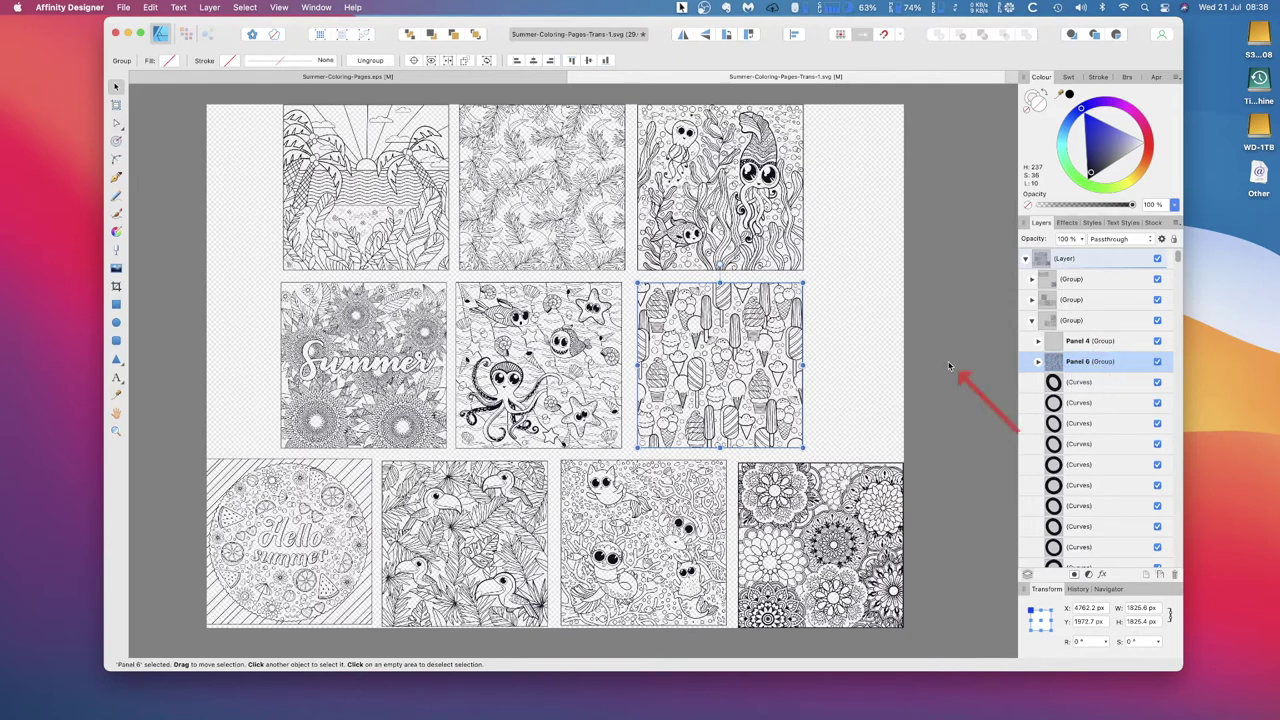
# Check the next three loose curves to find which artwork they belong to.
pyautogui.click(1054, 383)
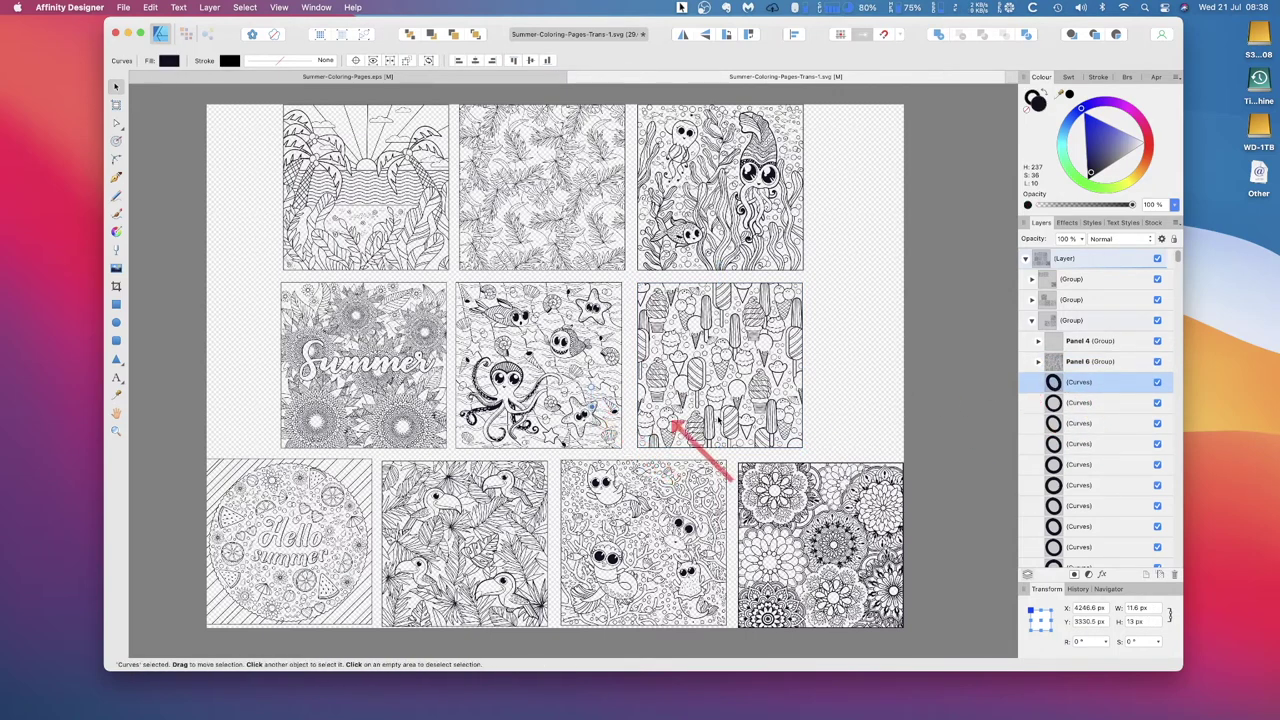
pyautogui.click(1055, 404)
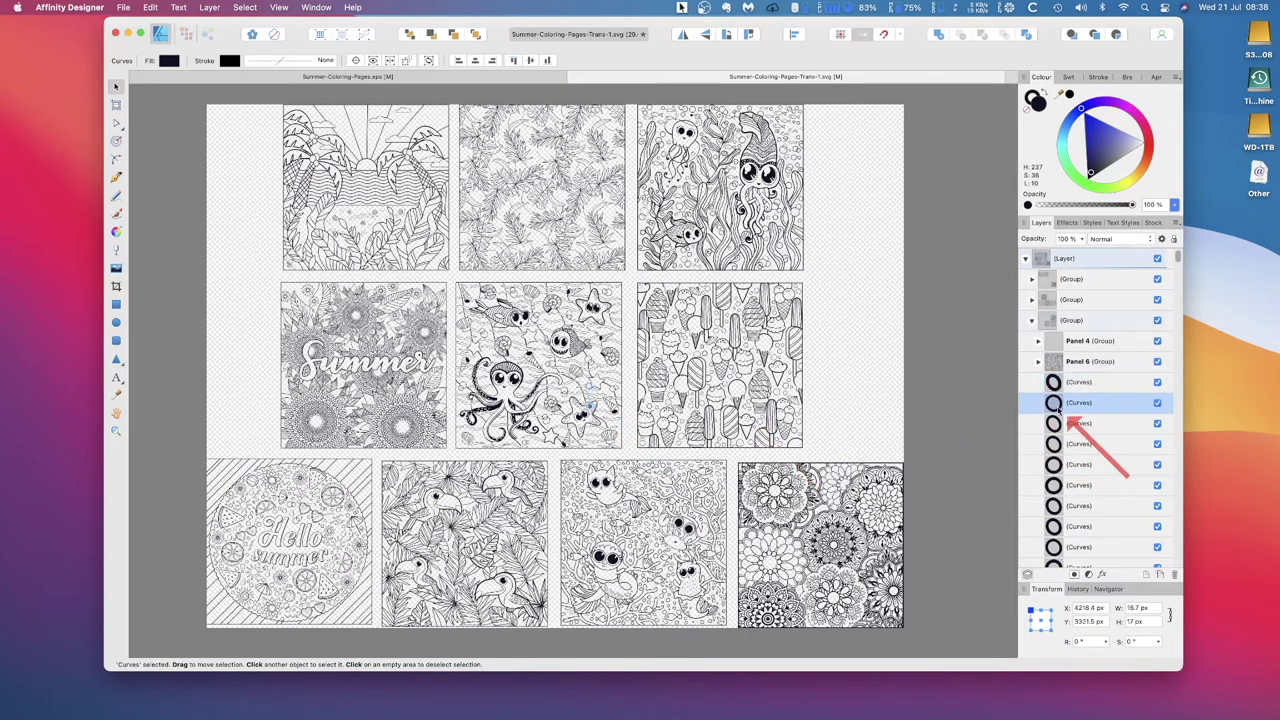
pyautogui.click(1057, 426)
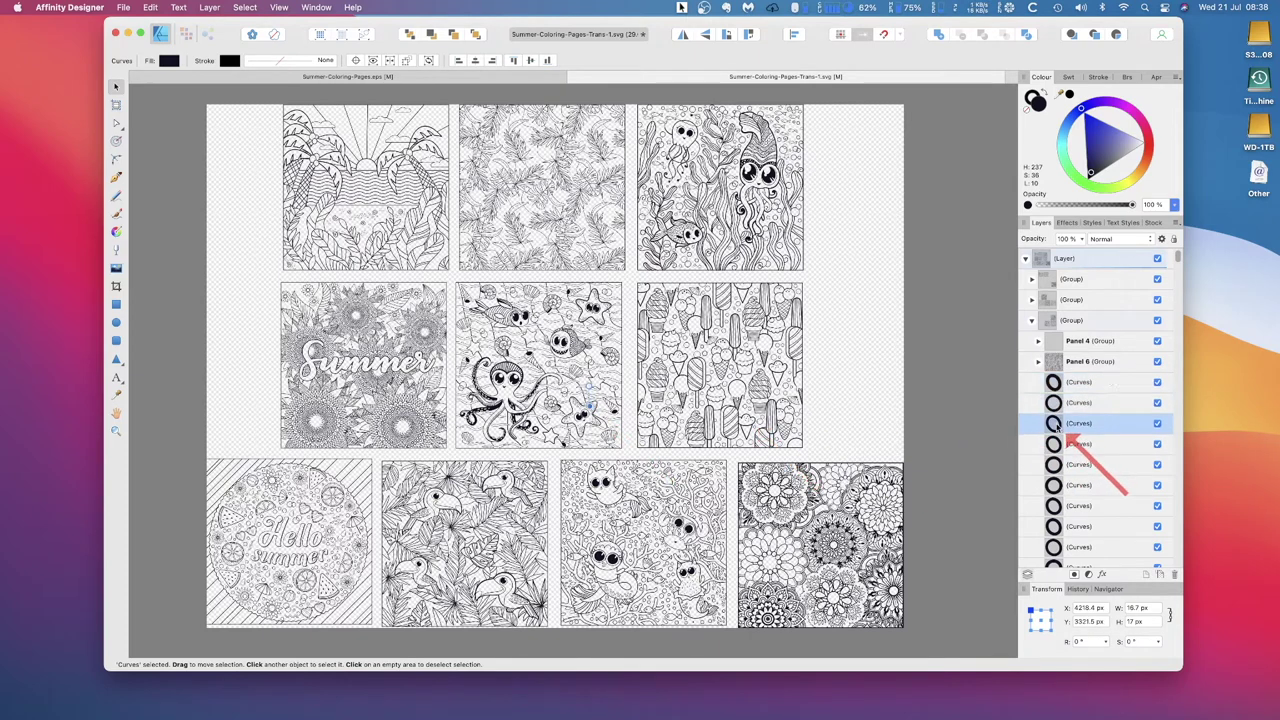
pyautogui.click(1054, 383)
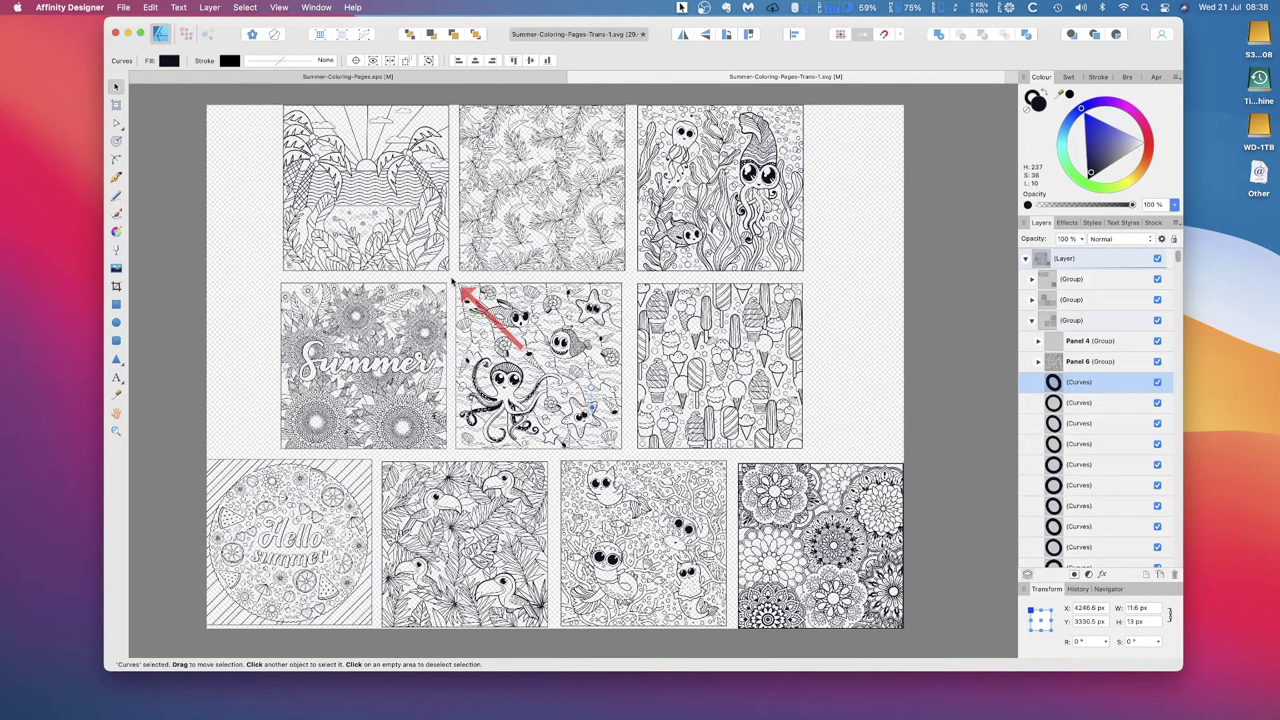
# Group the center octopus artwork's 261 curves and rename the group 'Panel 5'.
pyautogui.moveTo(452, 283); pyautogui.dragTo(628, 456)
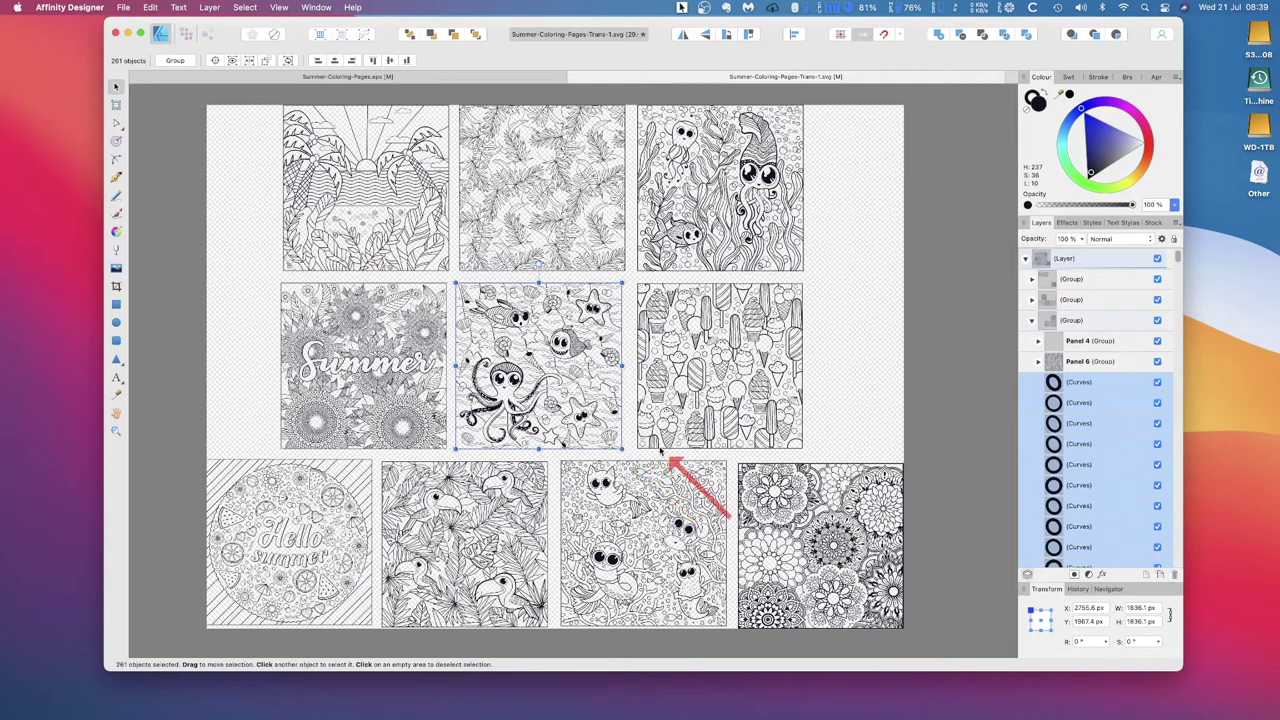
pyautogui.press('super+g')
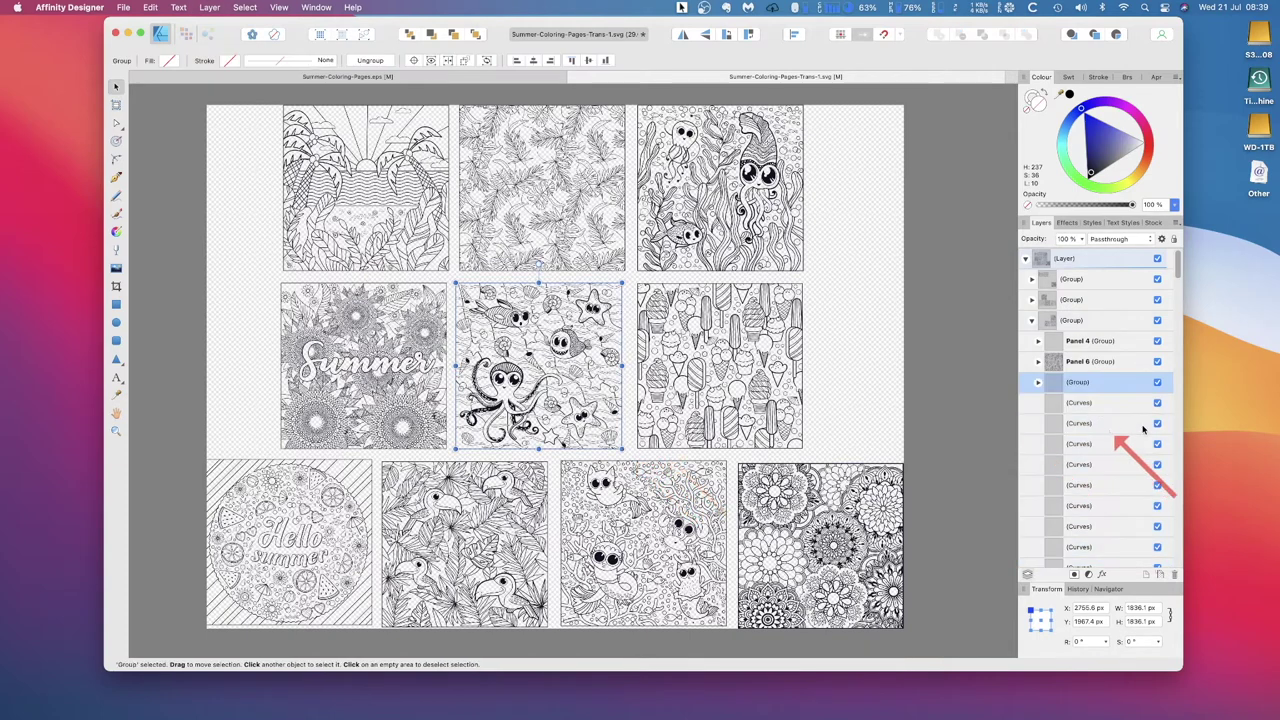
pyautogui.doubleClick(1077, 383)
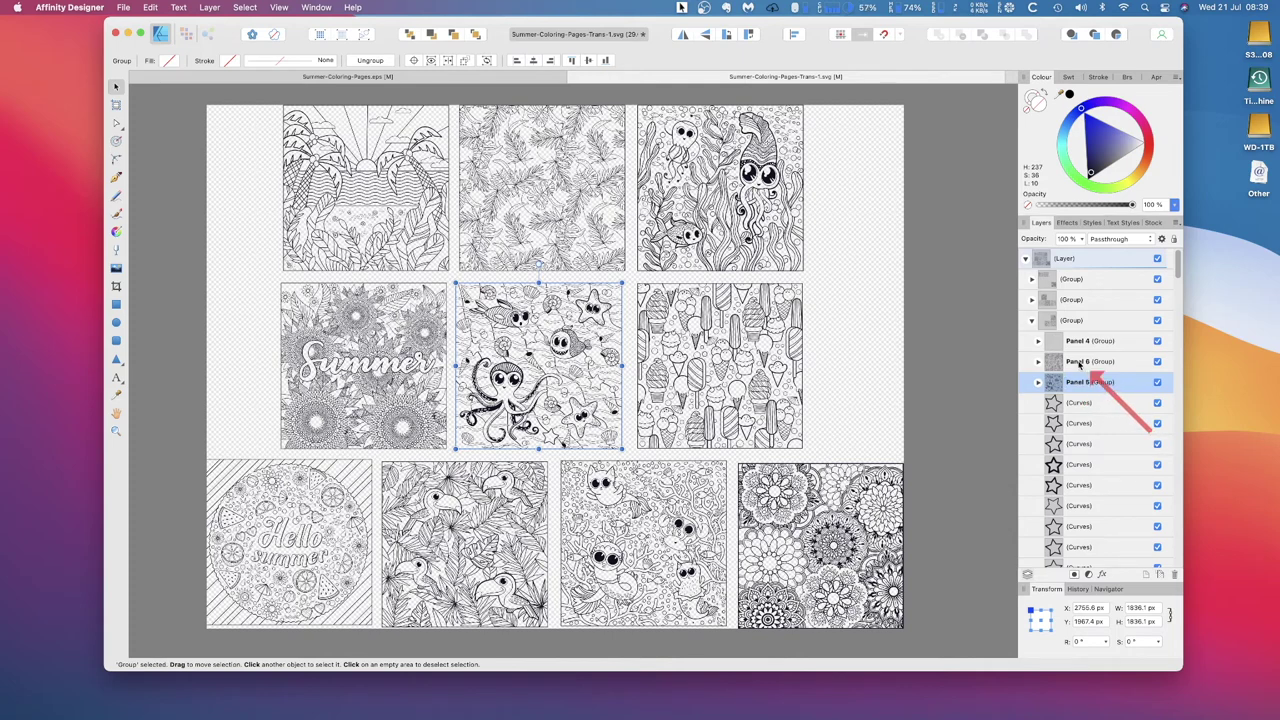
# Check the group holding Panels 1, 2 and 10, collapse it, and select the Panels 4, 5, 6 group.
pyautogui.scroll(1, 1082, 350)
pyautogui.click(1032, 281)
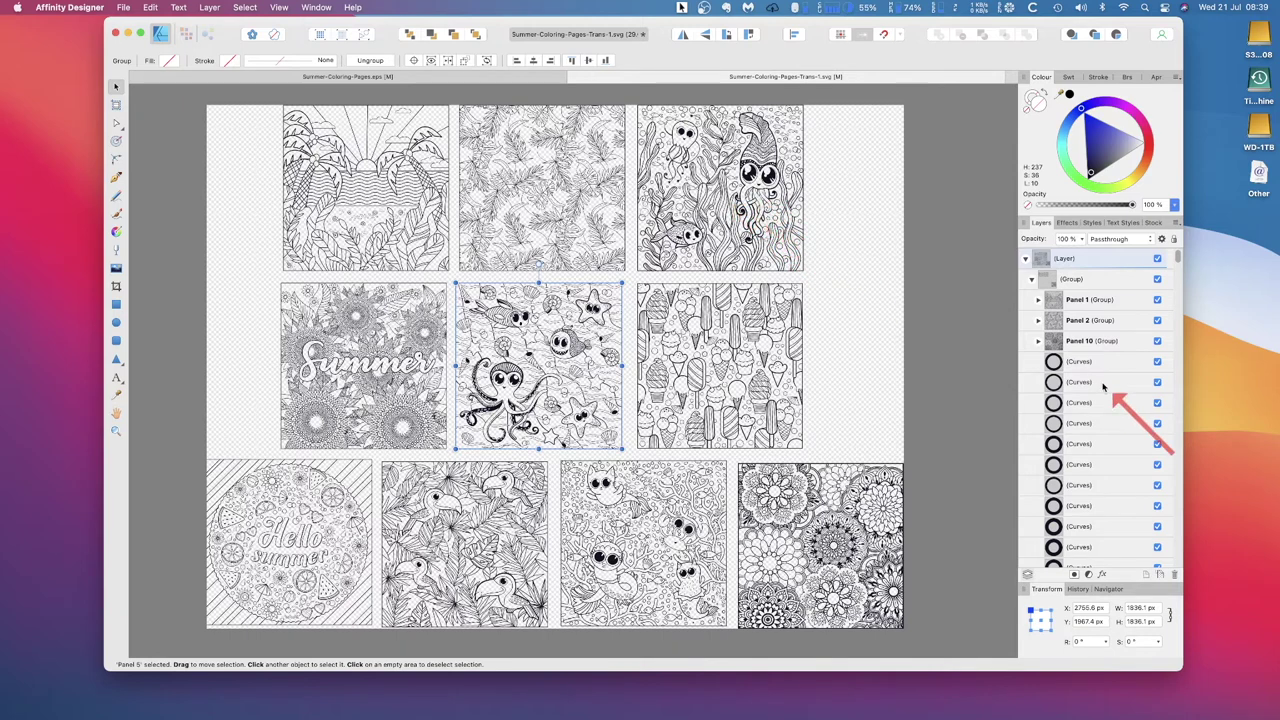
pyautogui.click(1056, 366)
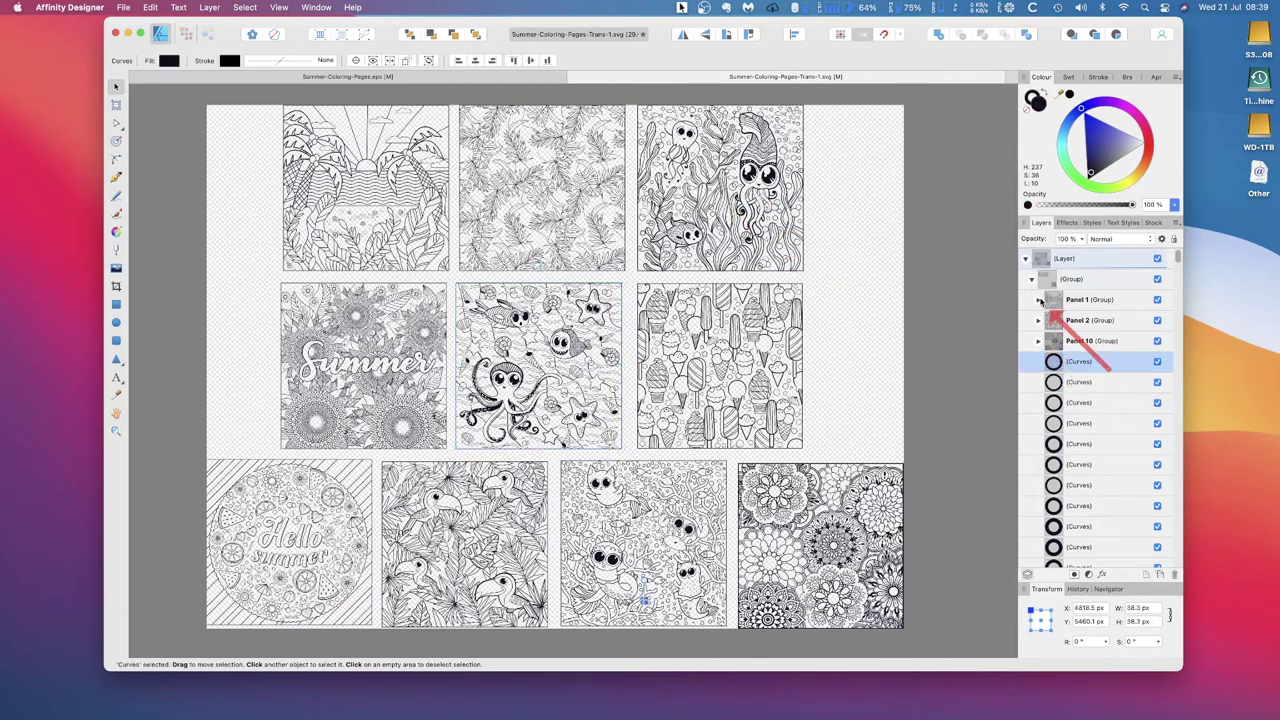
pyautogui.click(1070, 281)
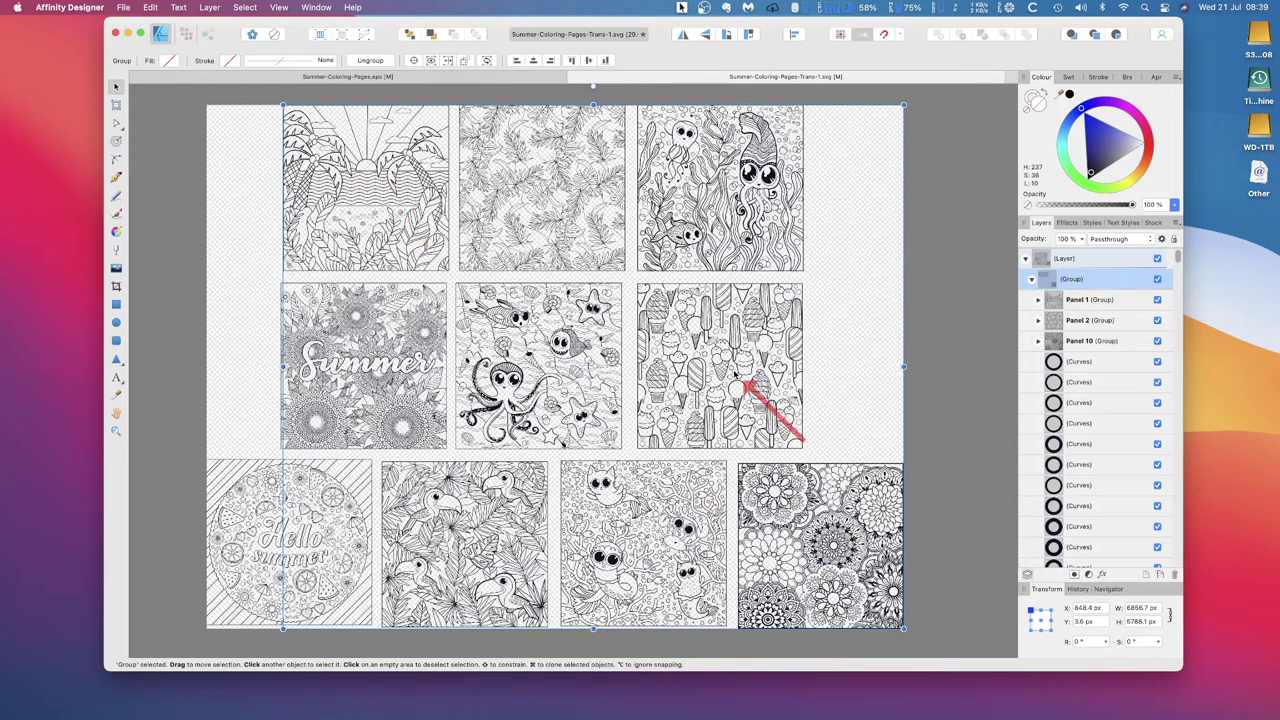
pyautogui.scroll(-4, 1095, 323)
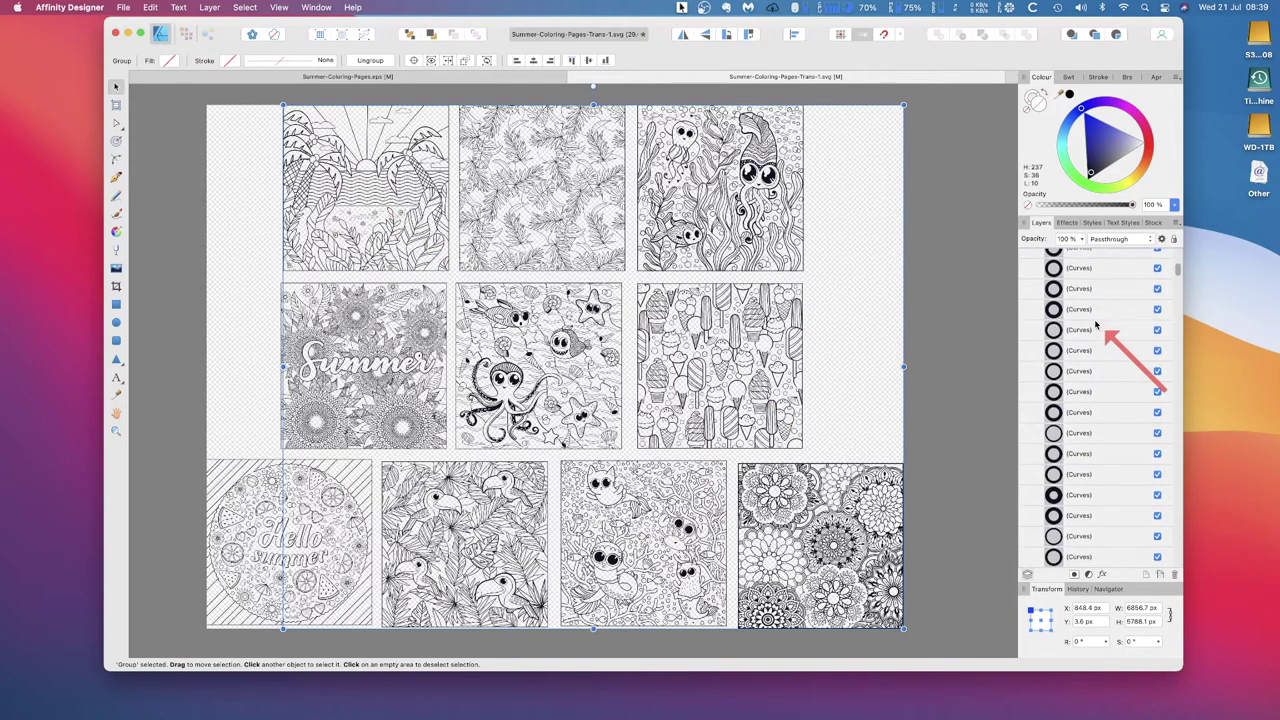
pyautogui.scroll(5, 1095, 323)
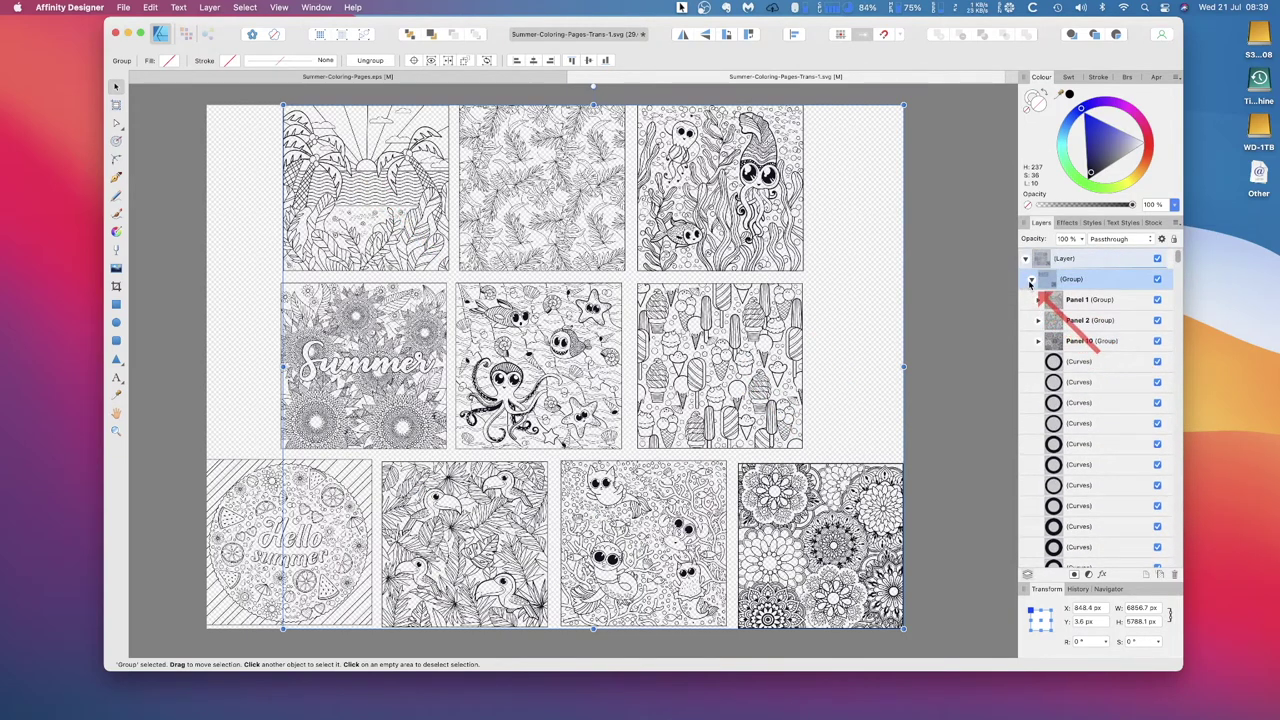
pyautogui.click(1030, 282)
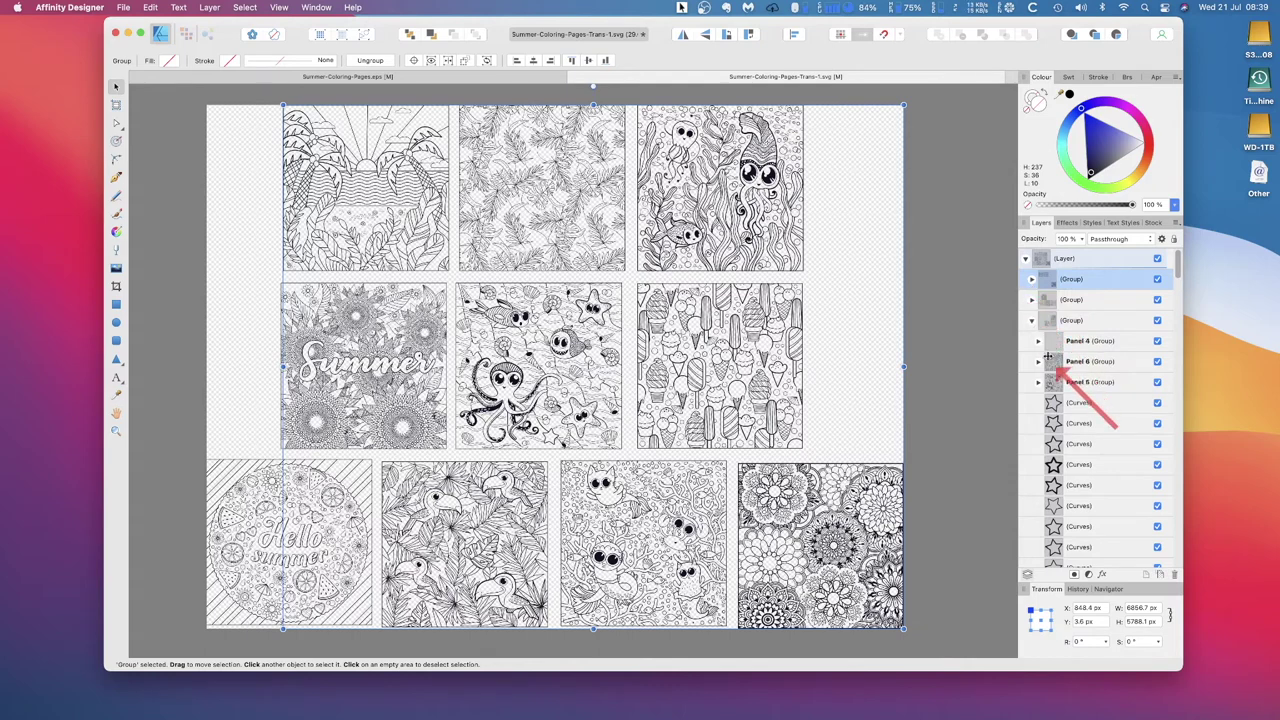
pyautogui.click(1069, 321)
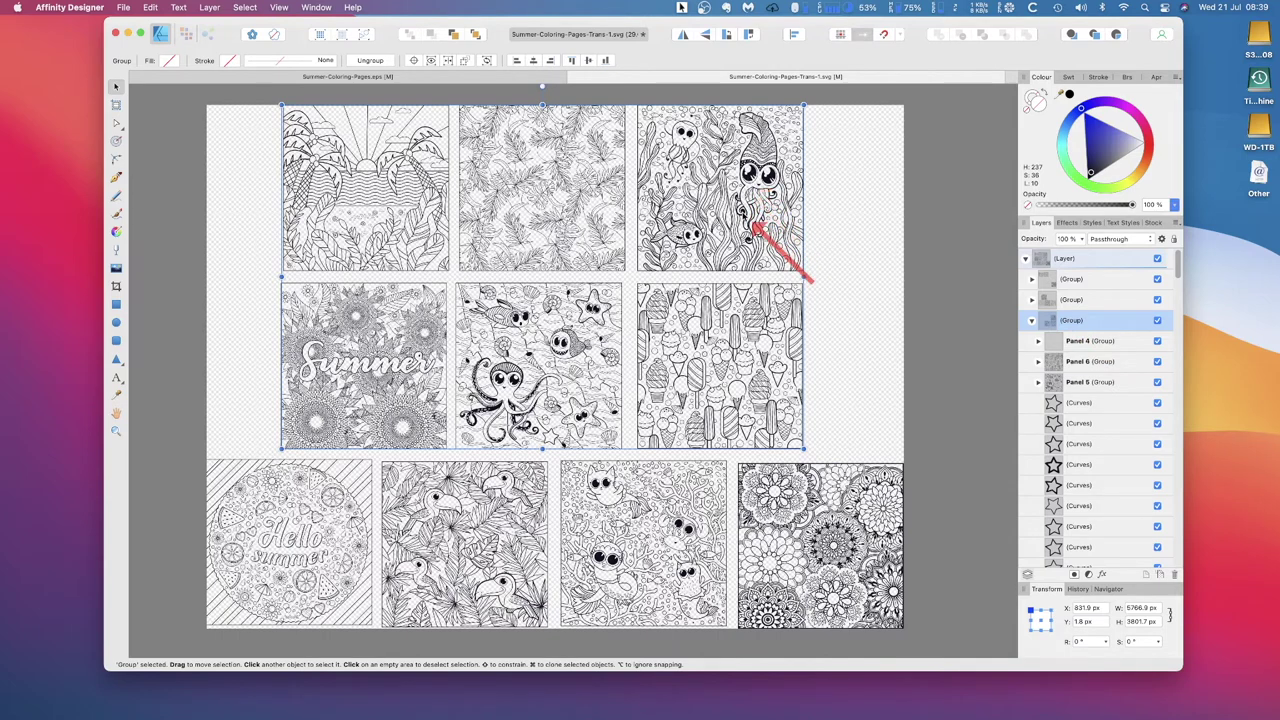
# Pick a loose curve in the layer list to identify the top-right sea-creature artwork.
pyautogui.scroll(-5, 1118, 405)
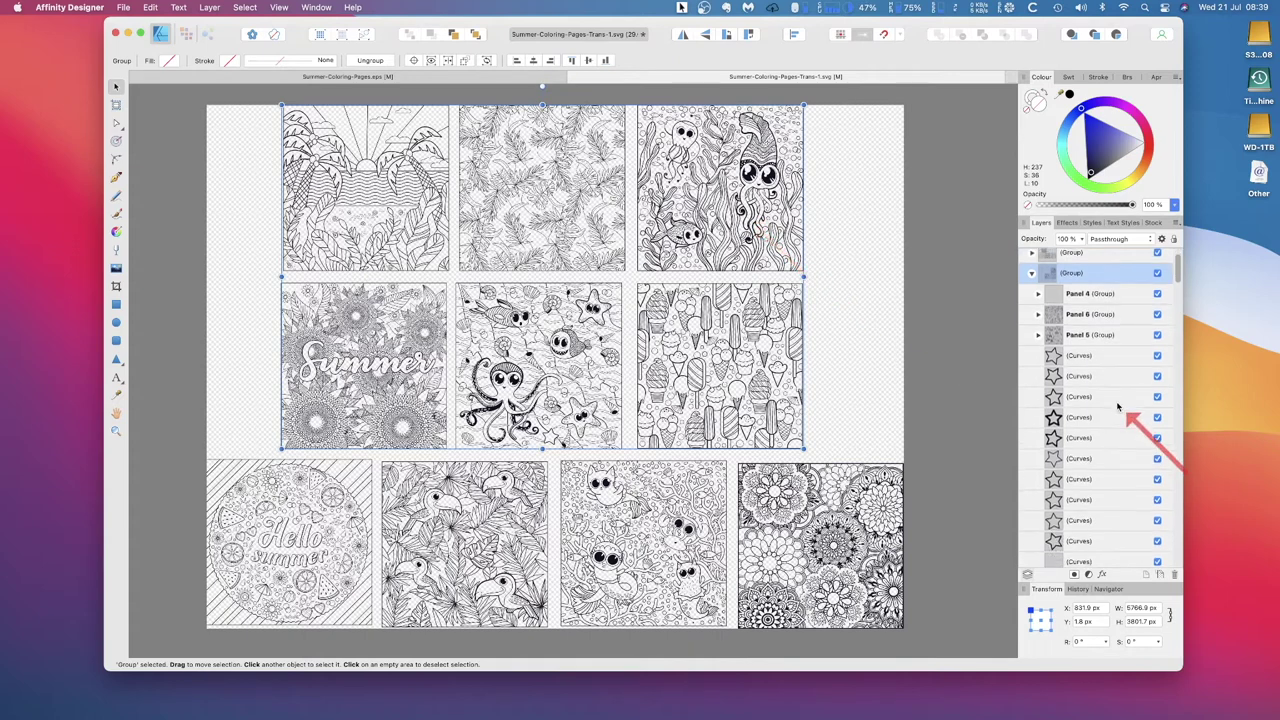
pyautogui.scroll(10, 1110, 404)
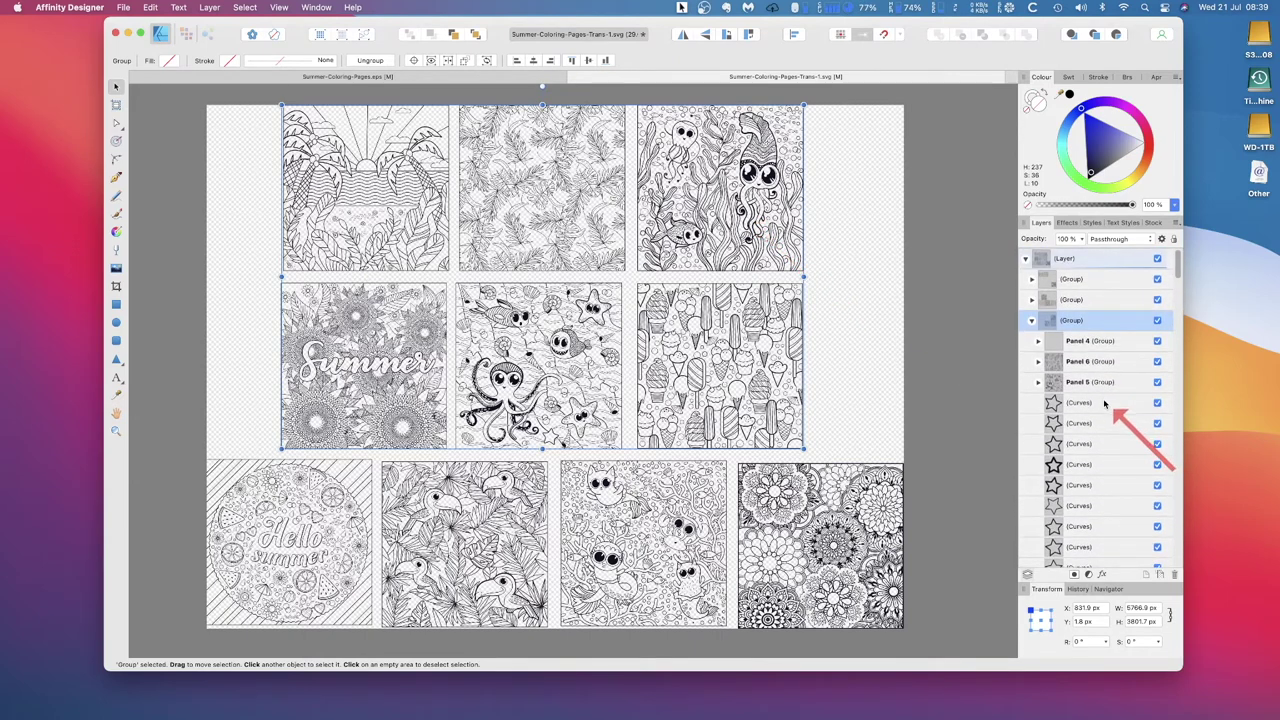
pyautogui.scroll(-2, 1106, 405)
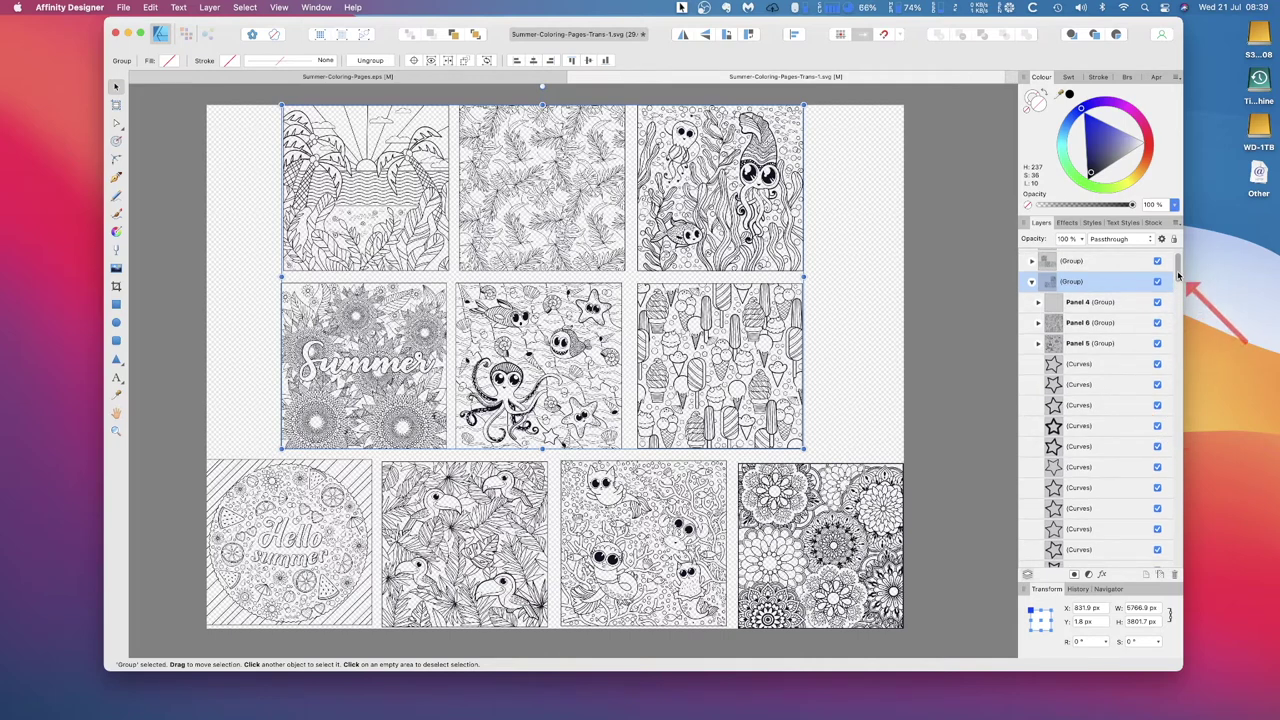
pyautogui.moveTo(1179, 274); pyautogui.dragTo(1160, 412)
pyautogui.scroll(2, 1160, 412)
pyautogui.scroll(3, 1090, 322)
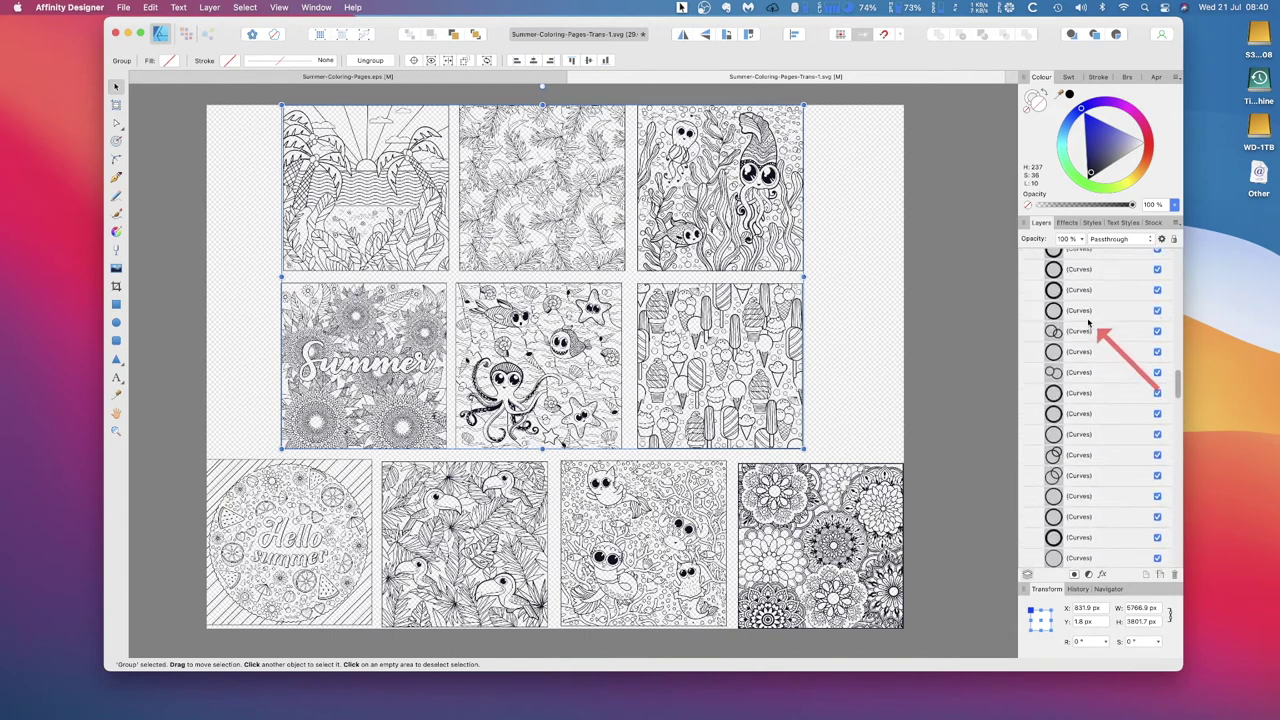
pyautogui.scroll(4, 1076, 356)
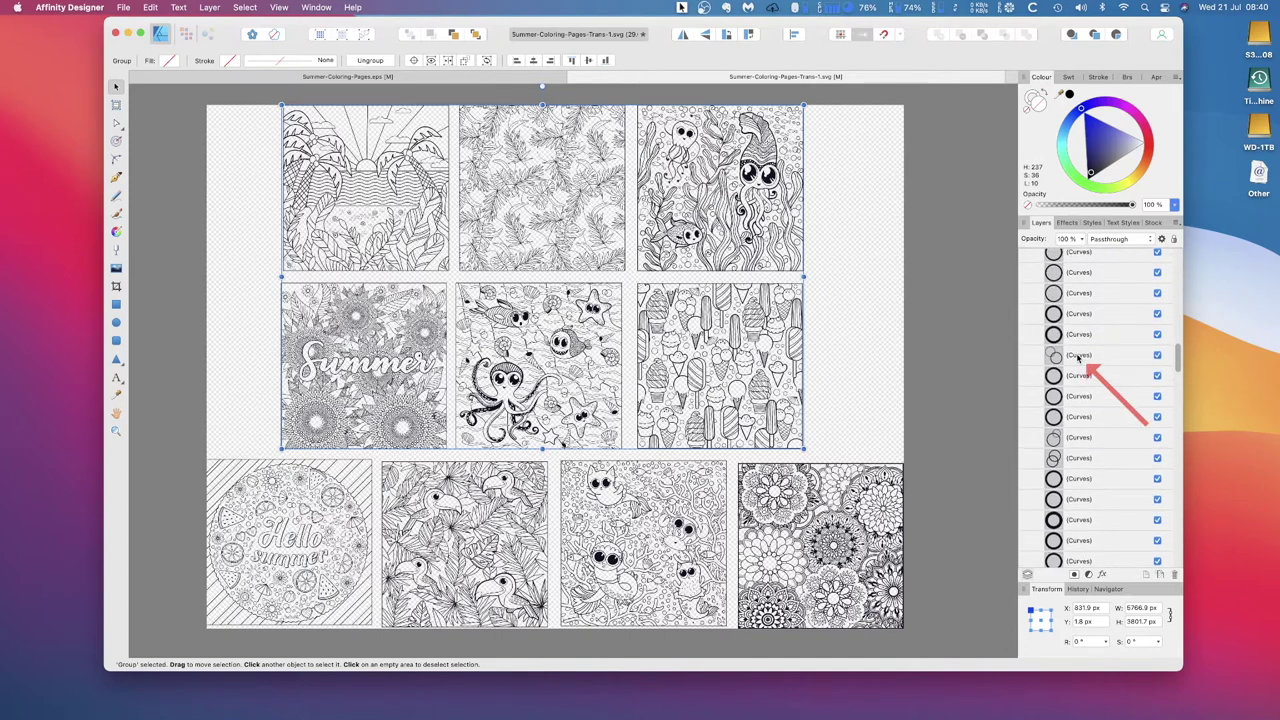
pyautogui.scroll(8, 1098, 364)
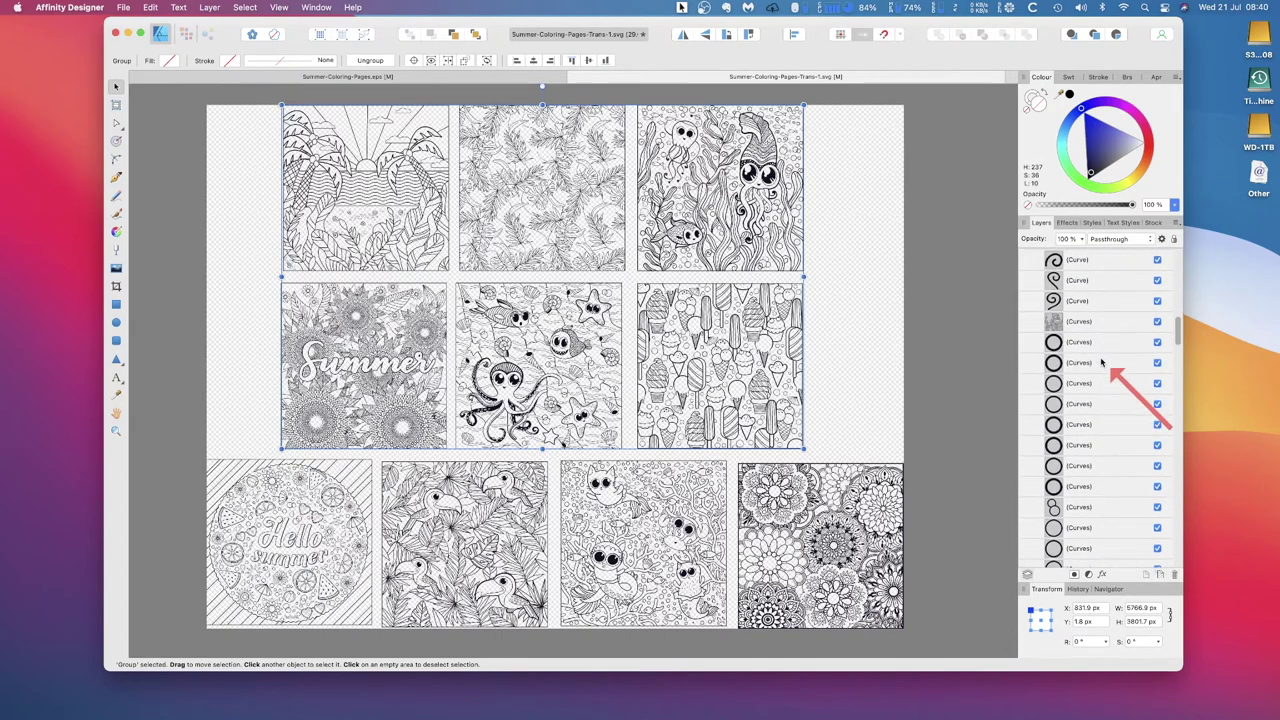
pyautogui.scroll(3, 1102, 362)
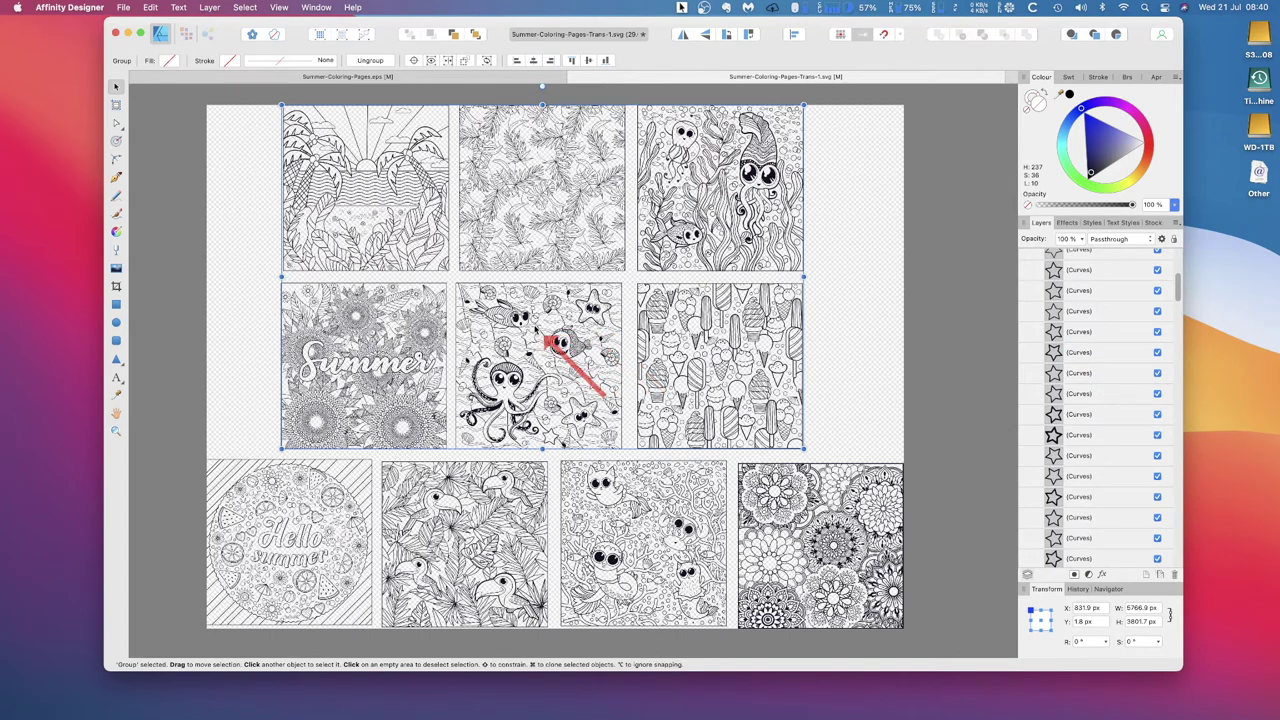
pyautogui.click(1054, 355)
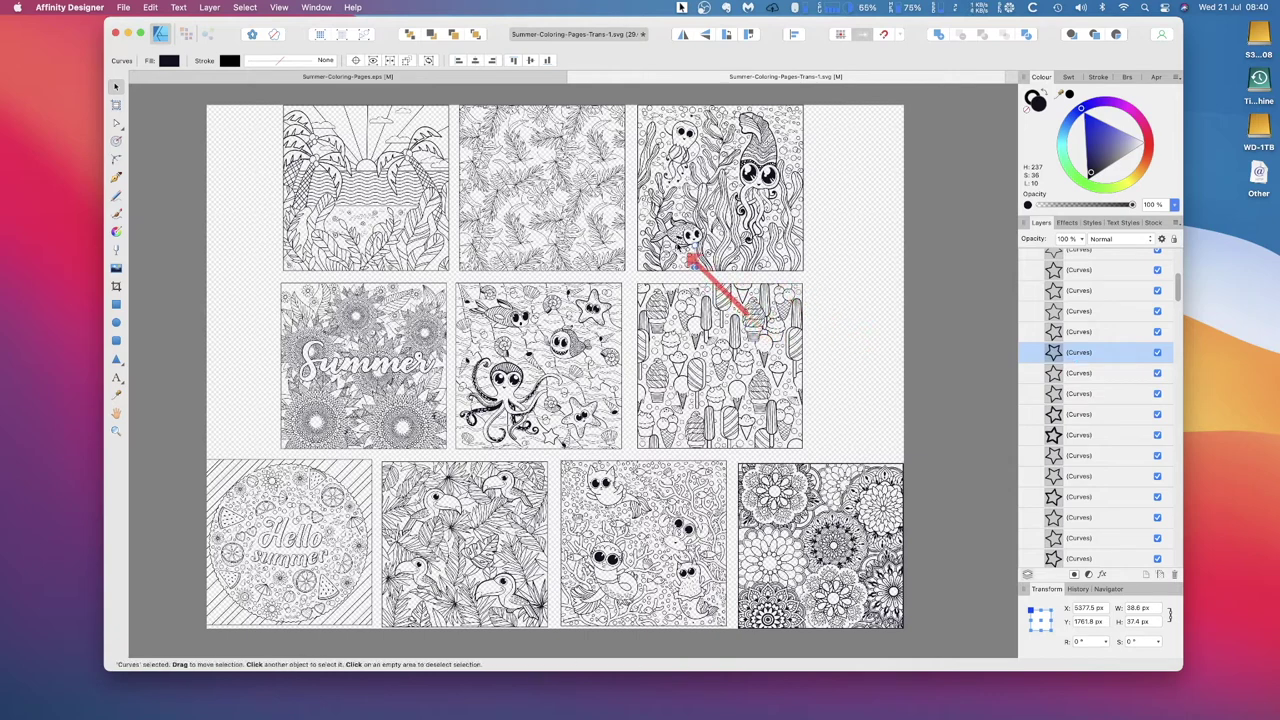
pyautogui.scroll(2, 690, 262)
pyautogui.scroll(1, 690, 262)
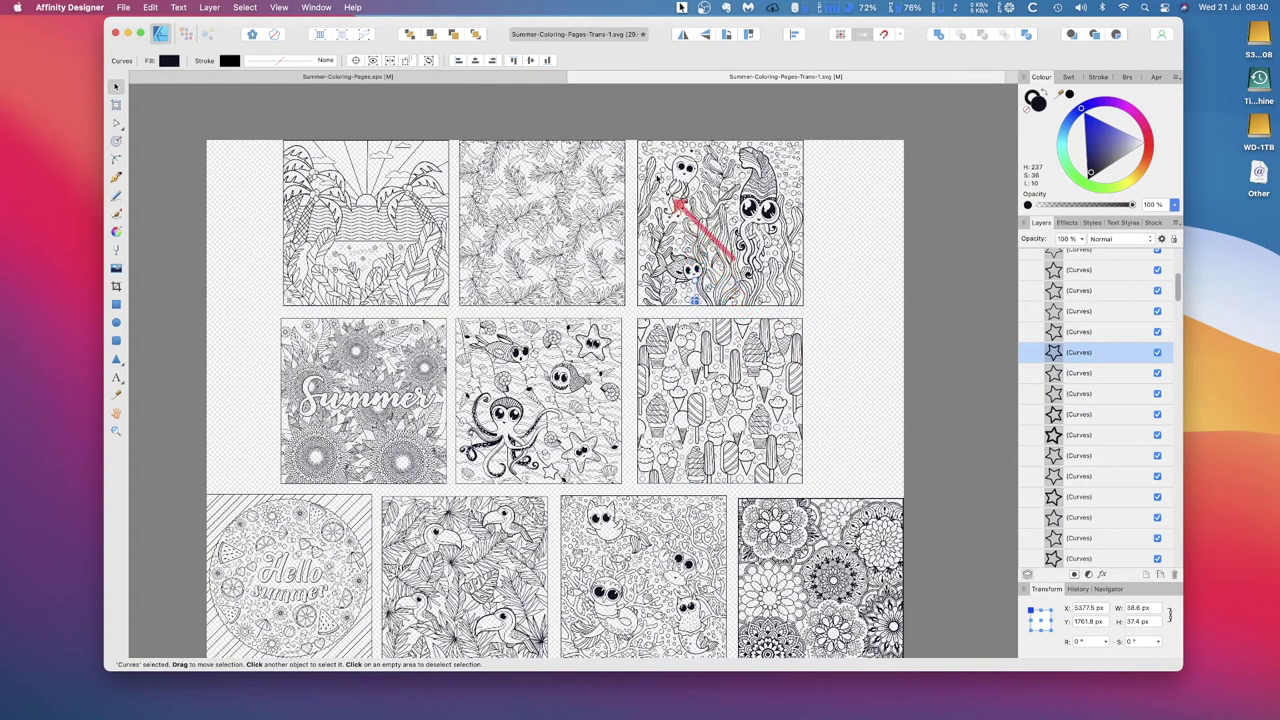
# Group all curves of the top-right sea-creature artwork and name the group Panel 3.
pyautogui.moveTo(635, 140); pyautogui.dragTo(808, 310)
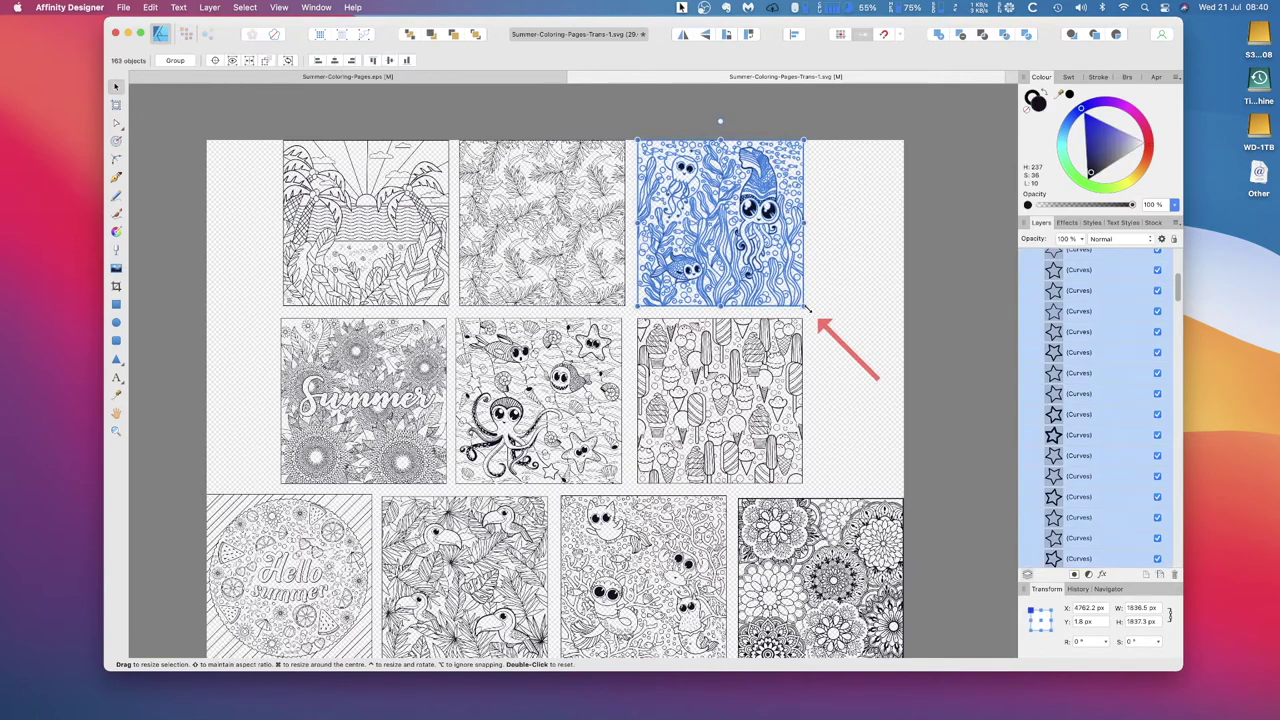
pyautogui.press('super+g')
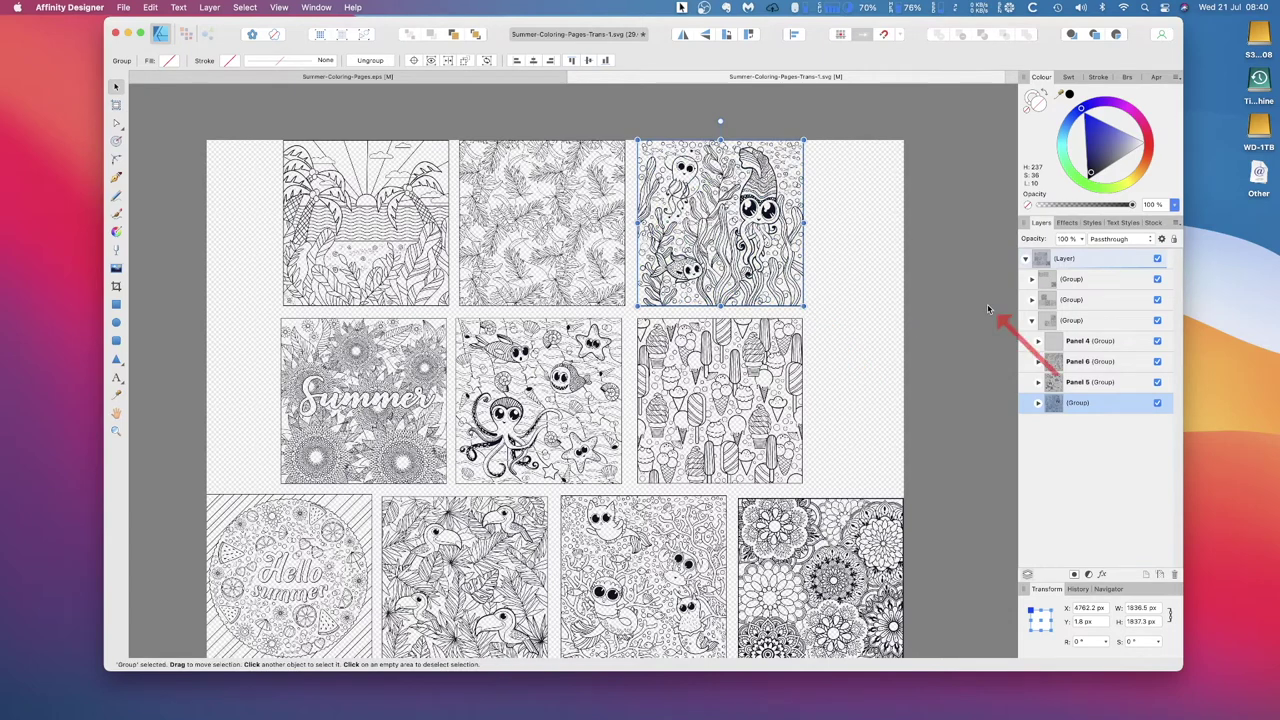
pyautogui.doubleClick(1086, 403)
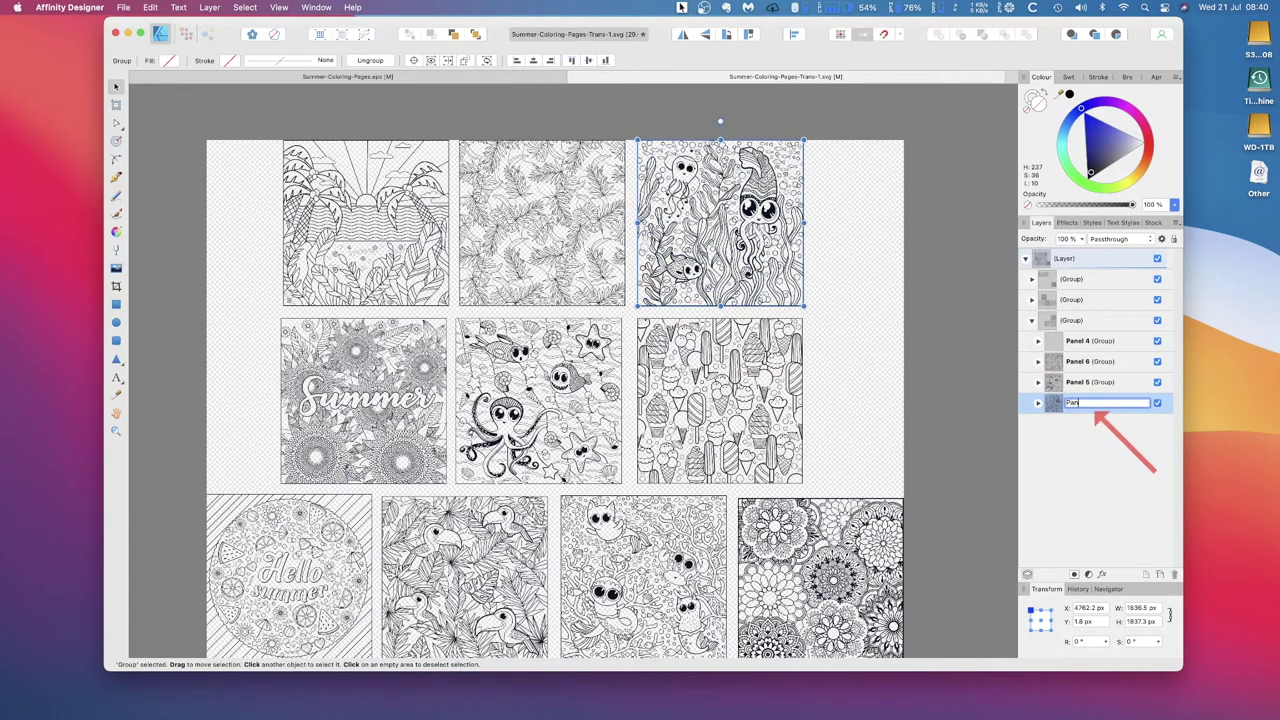
pyautogui.press('Return')
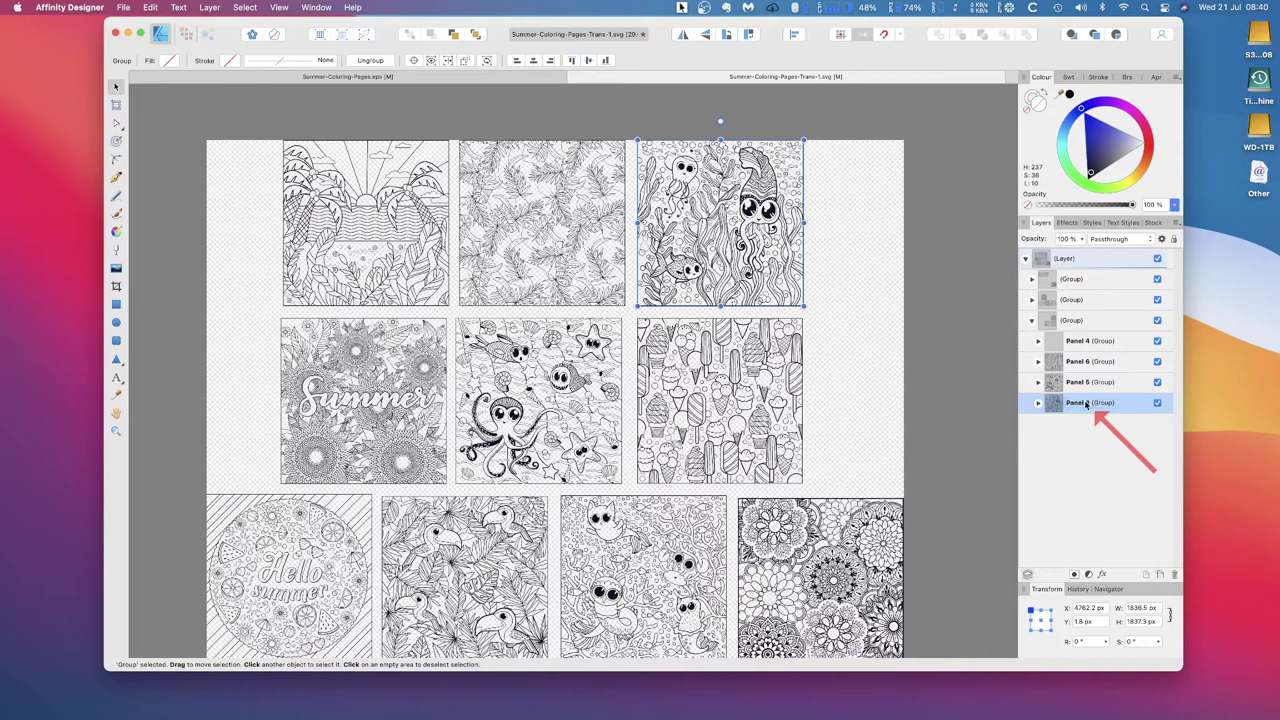
pyautogui.click(1050, 323)
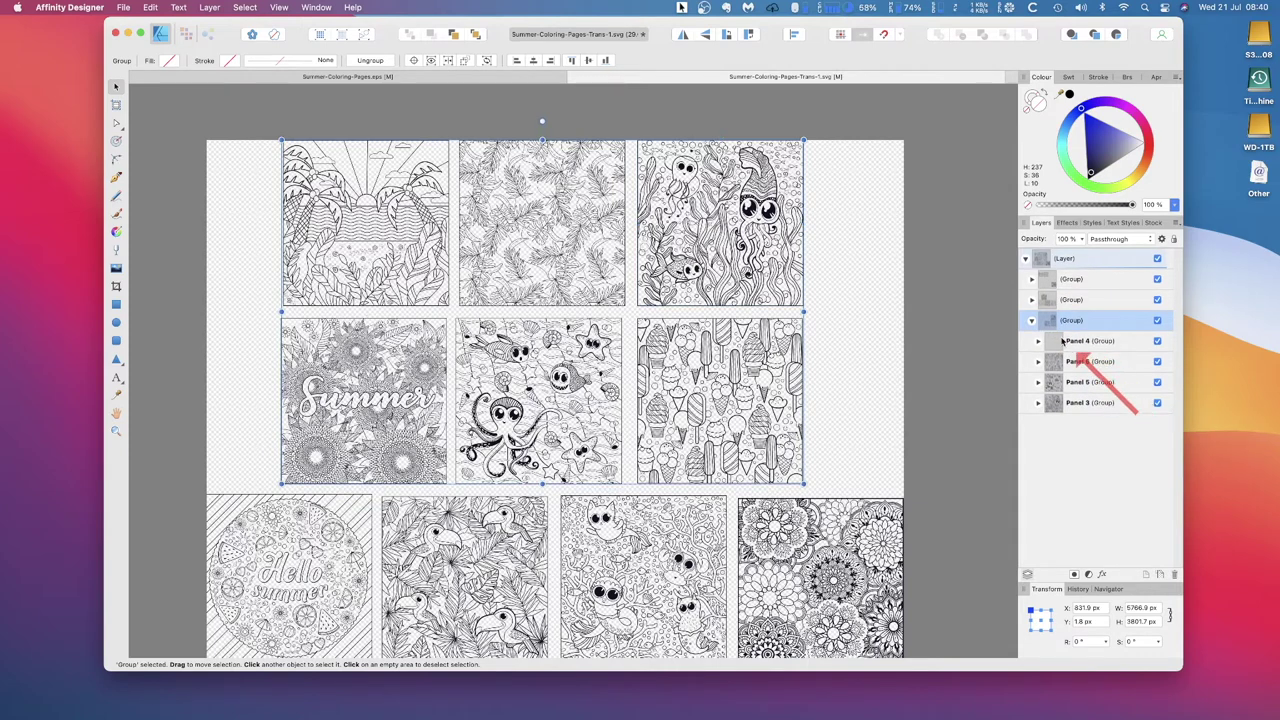
# Collapse the group holding Panels 3–6 and expand the second group to reveal its loose curves.
pyautogui.click(1032, 322)
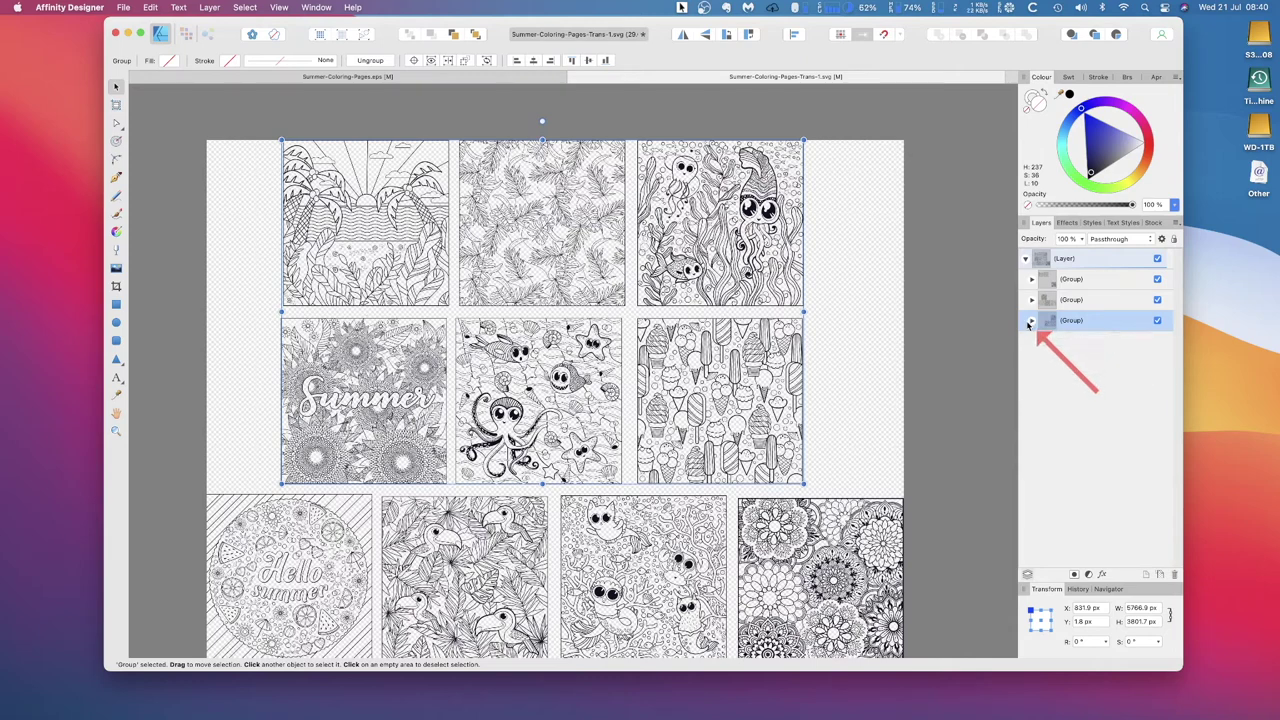
pyautogui.click(1032, 303)
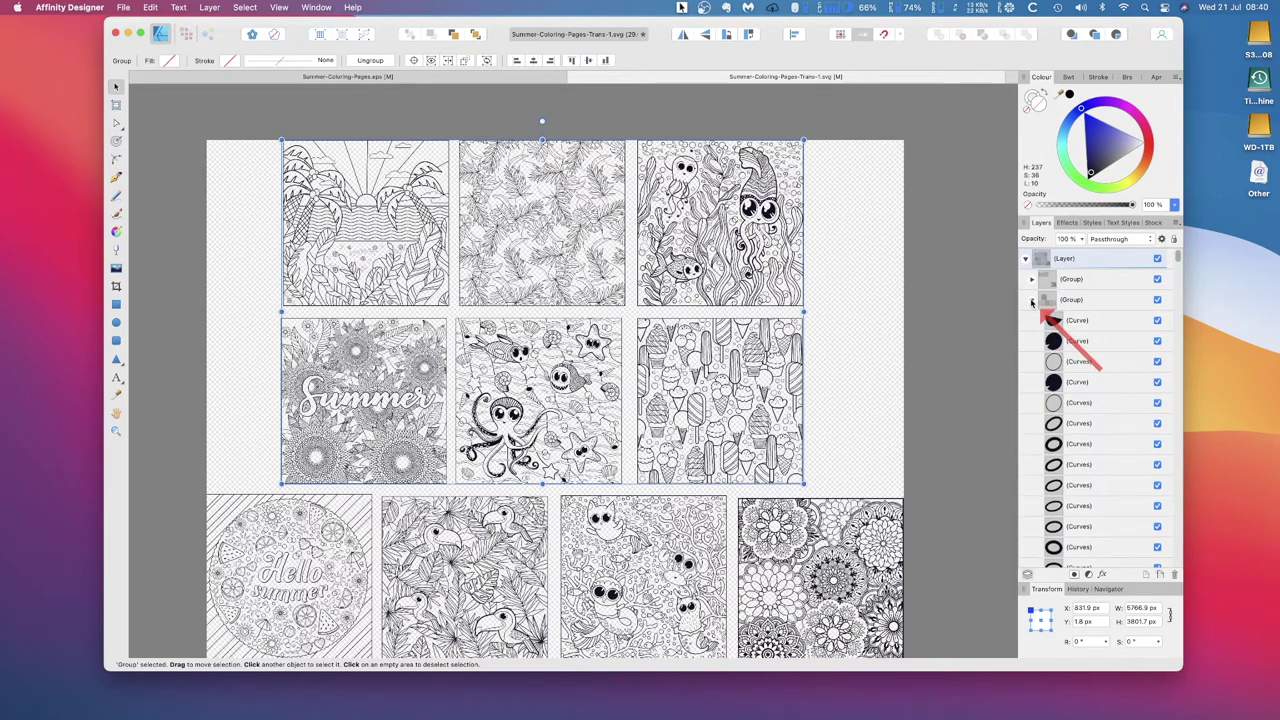
pyautogui.click(1072, 301)
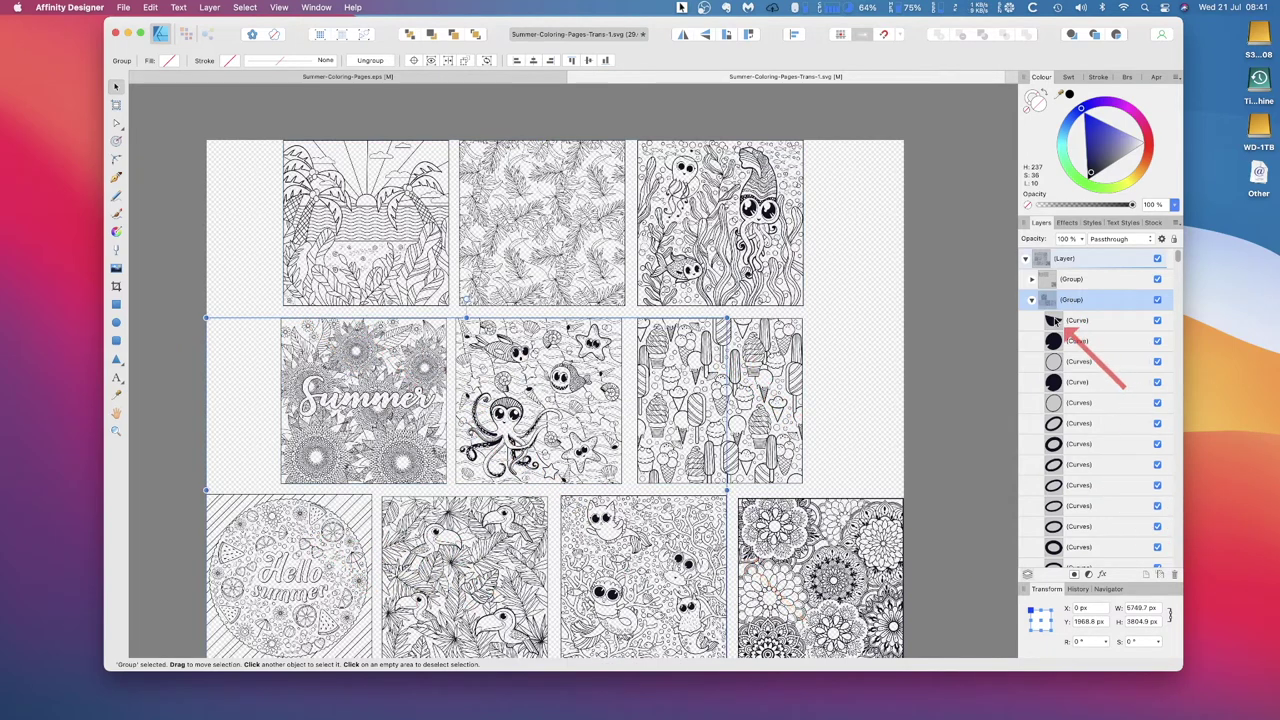
pyautogui.click(1053, 321)
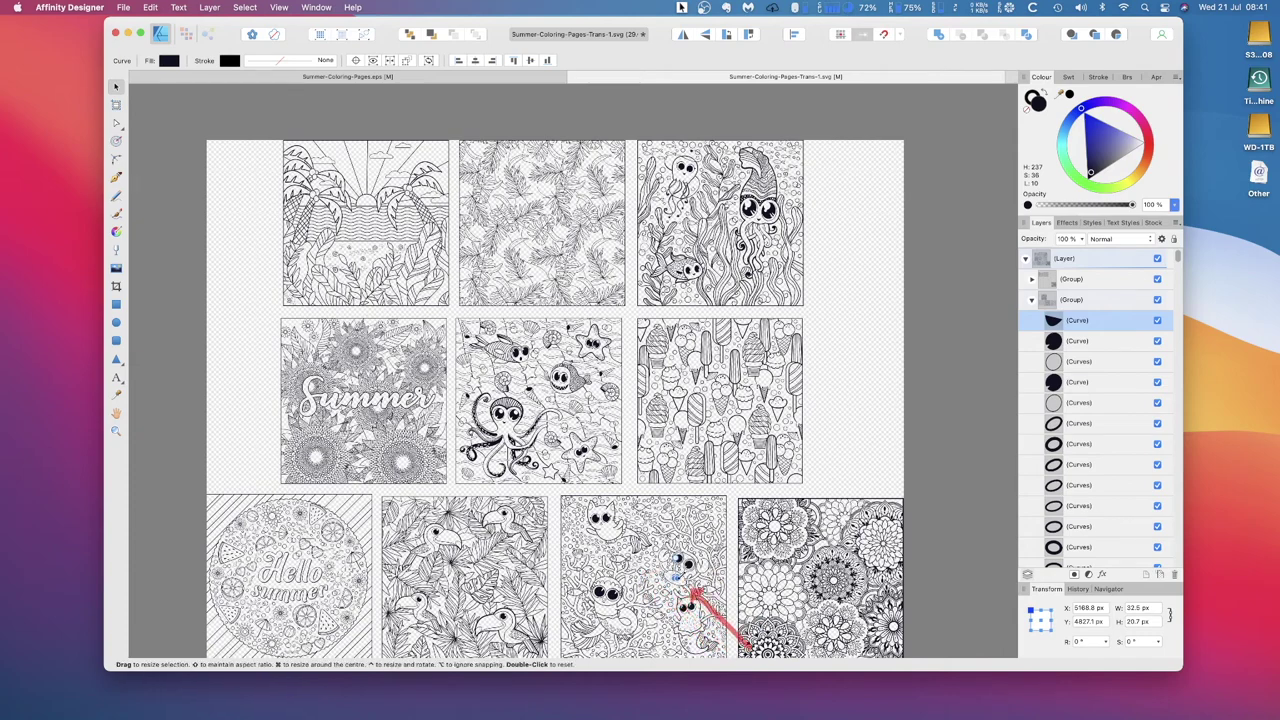
# Group the bottom-row big-eyed owl artwork's curves and name the group Panel 9.
pyautogui.scroll(-5, 672, 588)
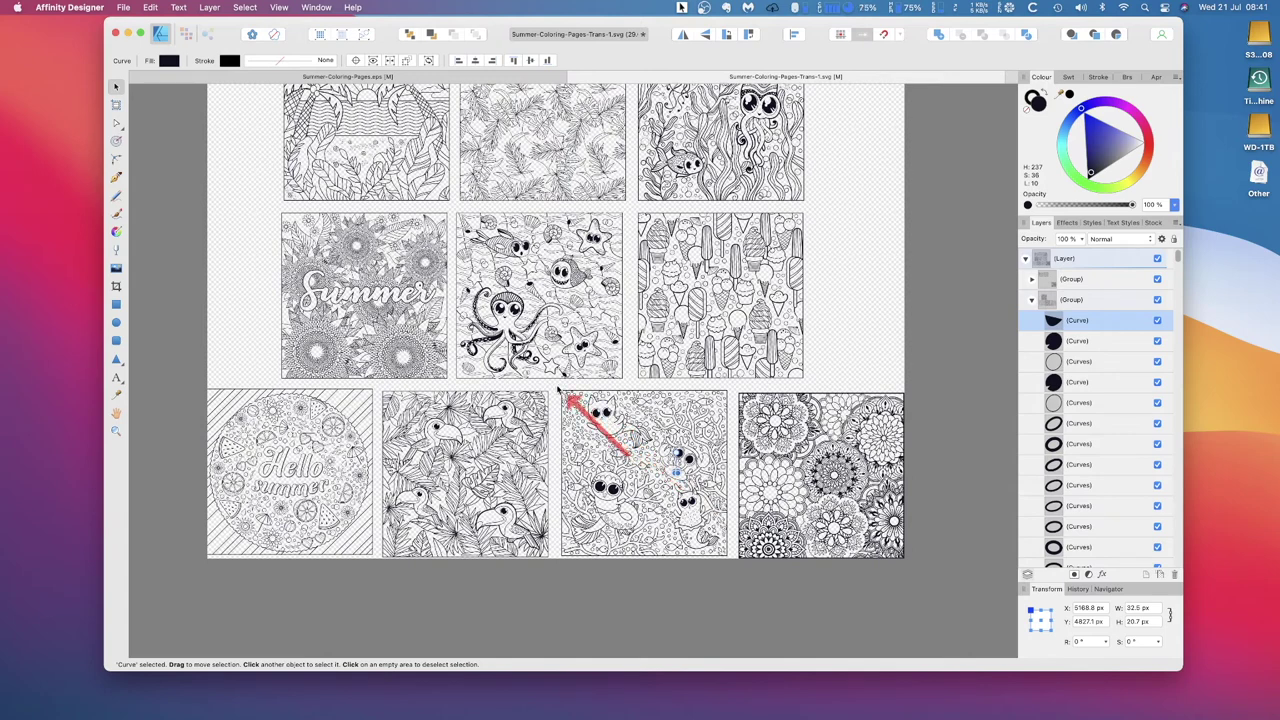
pyautogui.moveTo(558, 388); pyautogui.dragTo(733, 566)
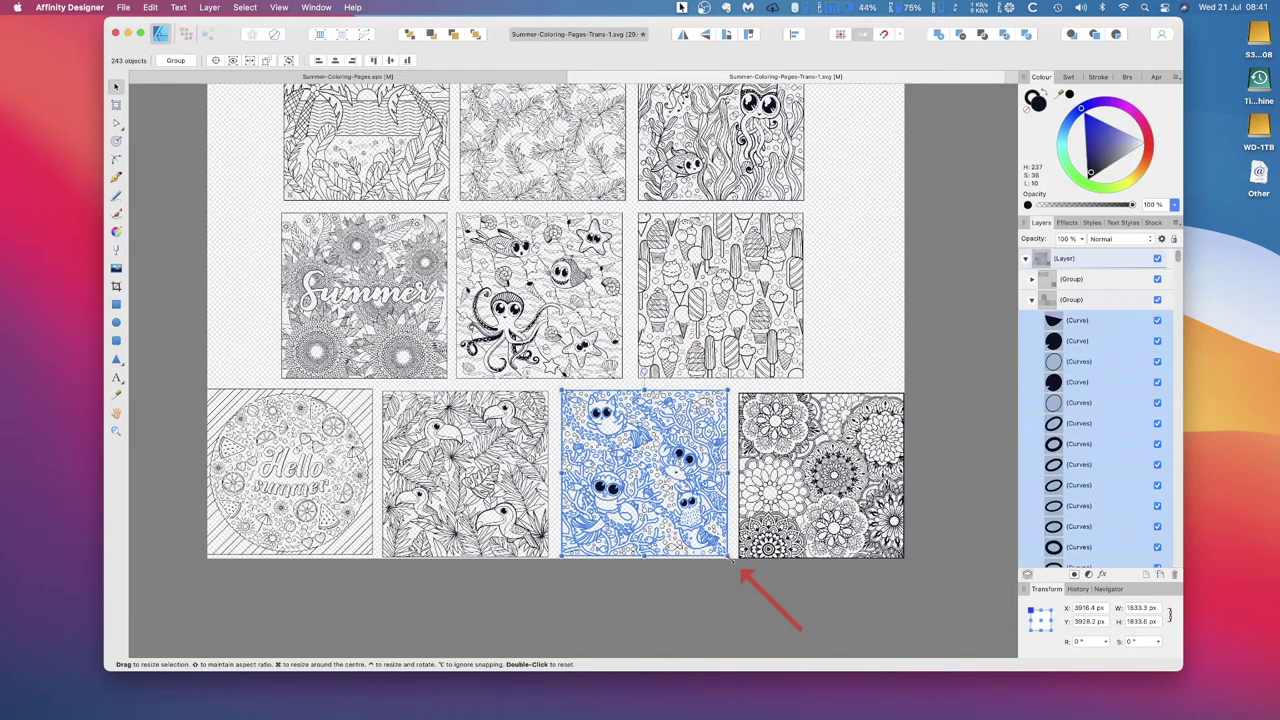
pyautogui.press('super+g')
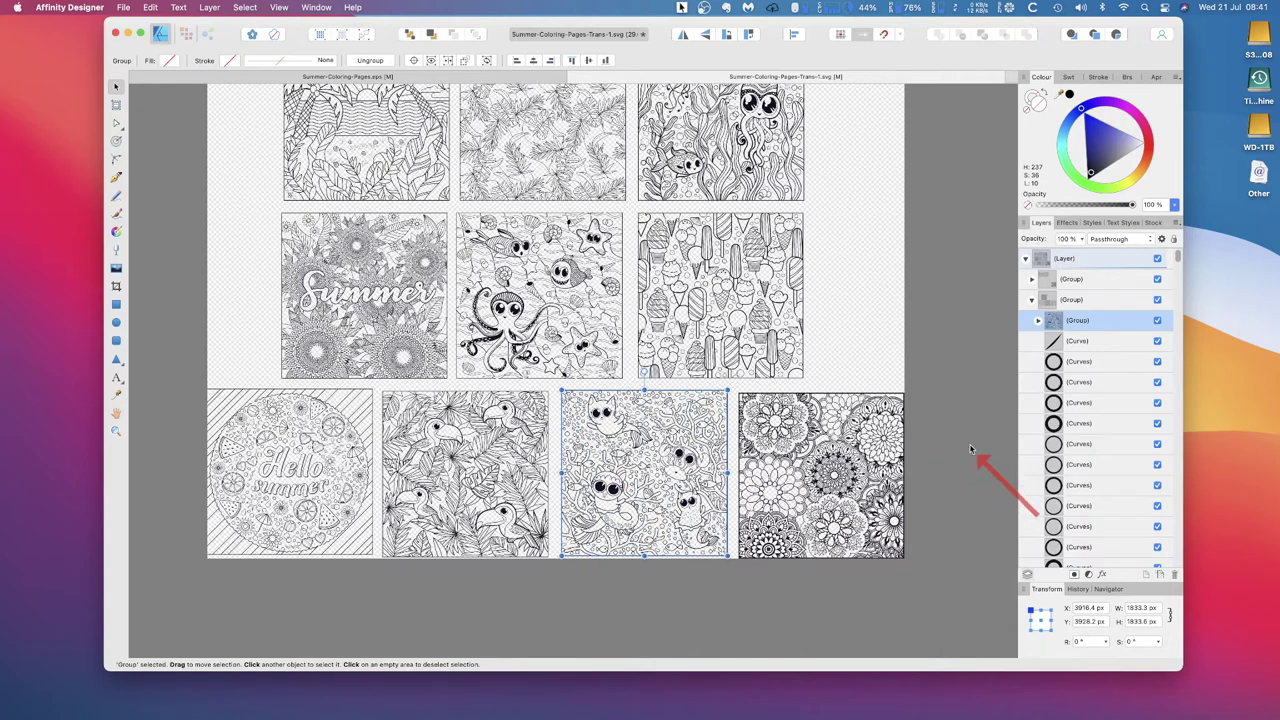
pyautogui.doubleClick(1078, 320)
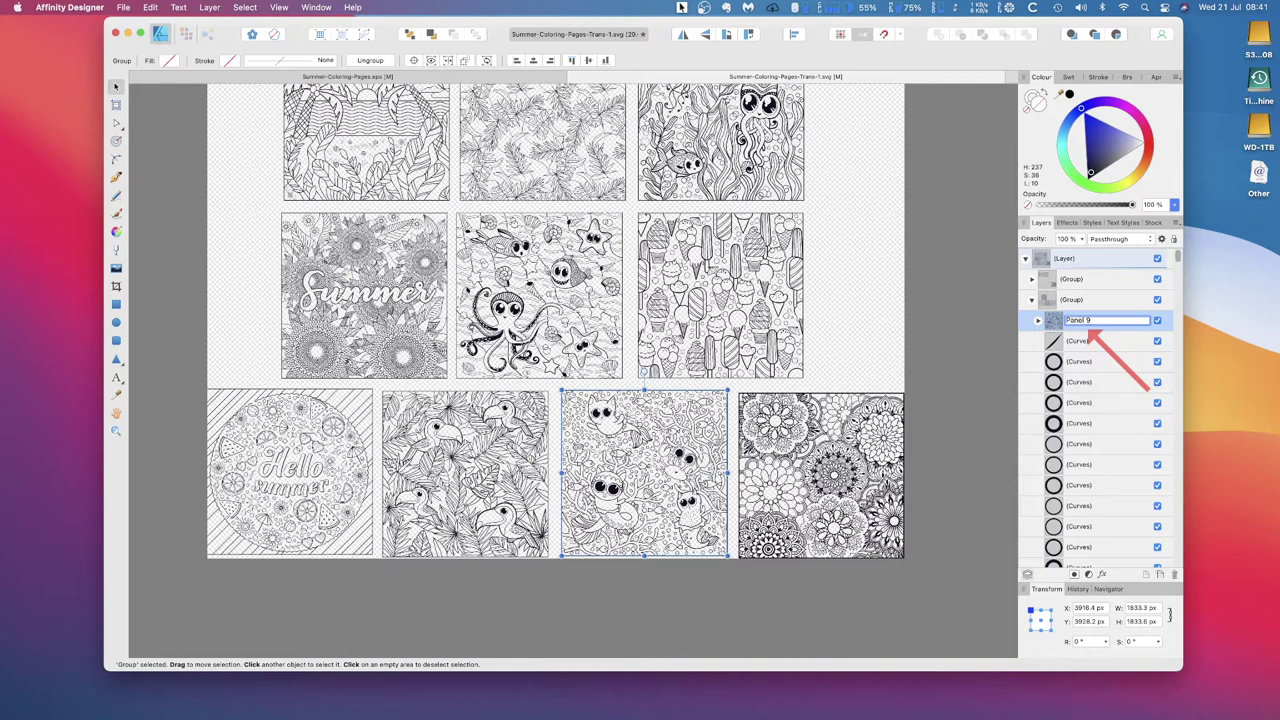
pyautogui.click(1075, 300)
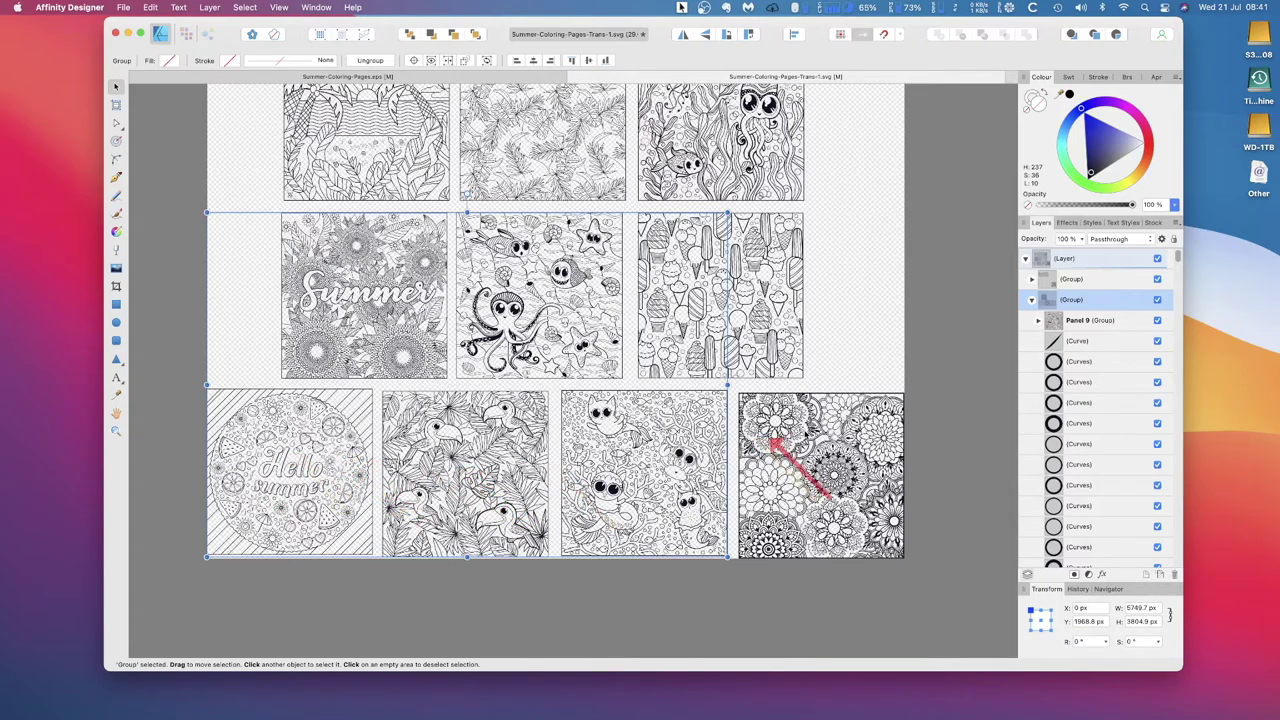
# Marquee-select all 558 objects of the Hello Summer artwork, group them, and name the group 'Panel 7'.
pyautogui.click(1077, 343)
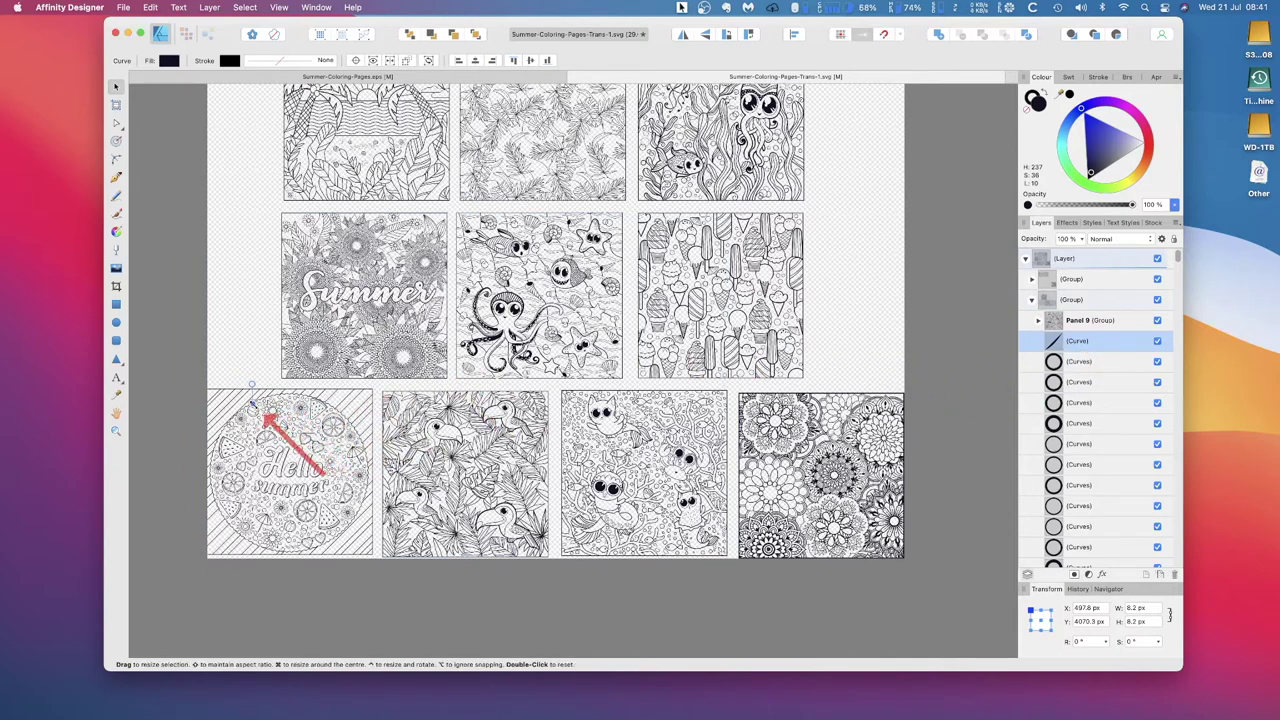
pyautogui.moveTo(253, 408); pyautogui.dragTo(261, 436)
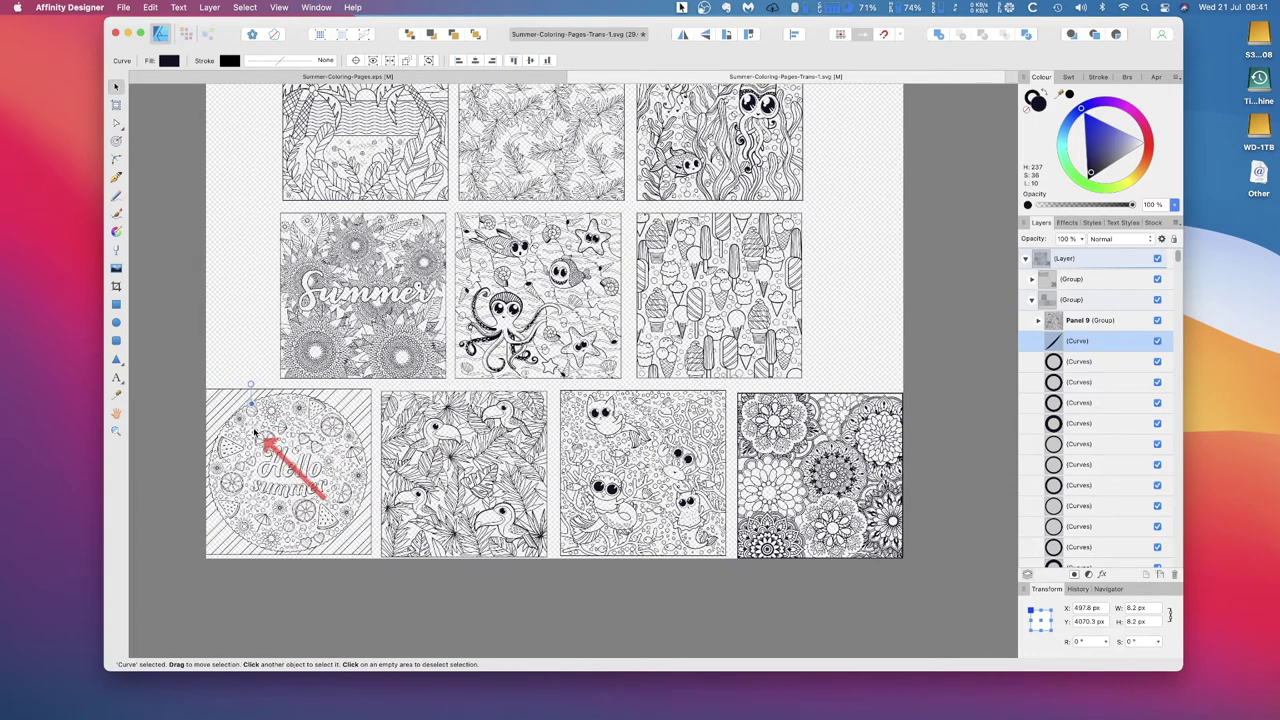
pyautogui.moveTo(248, 424); pyautogui.dragTo(206, 379)
pyautogui.moveTo(207, 376); pyautogui.dragTo(378, 565)
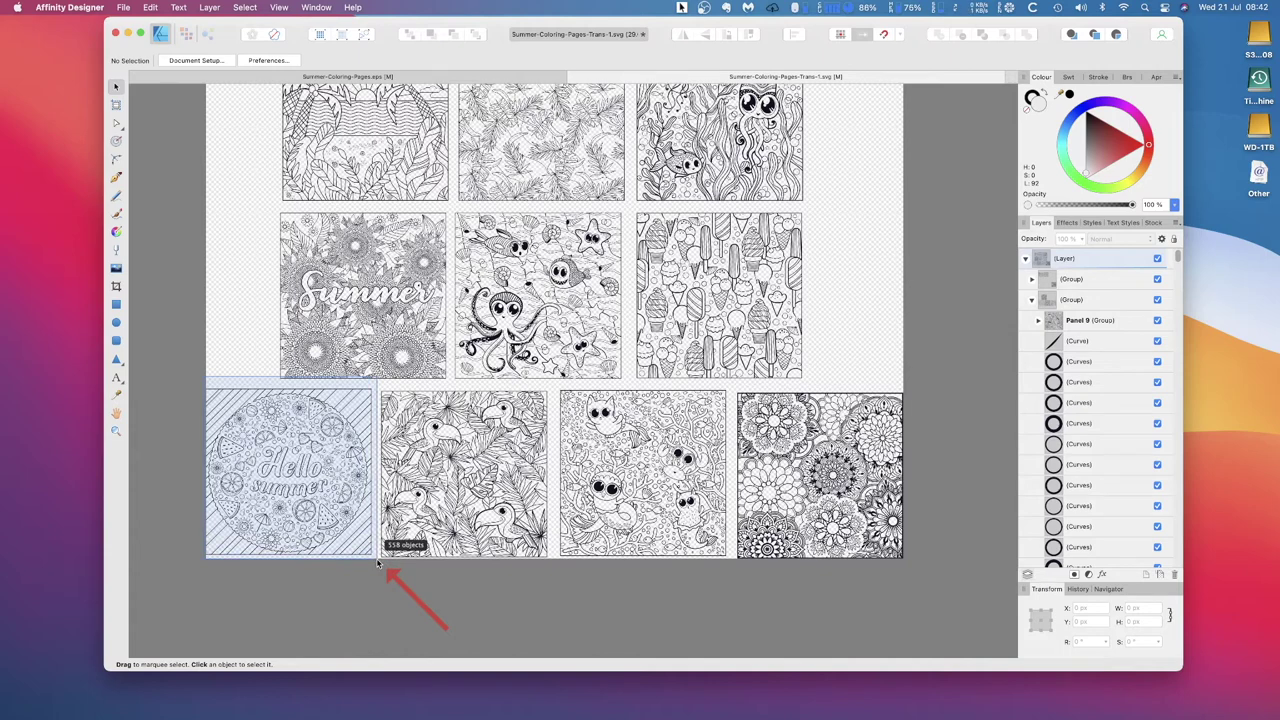
pyautogui.moveTo(377, 563); pyautogui.dragTo(375, 561)
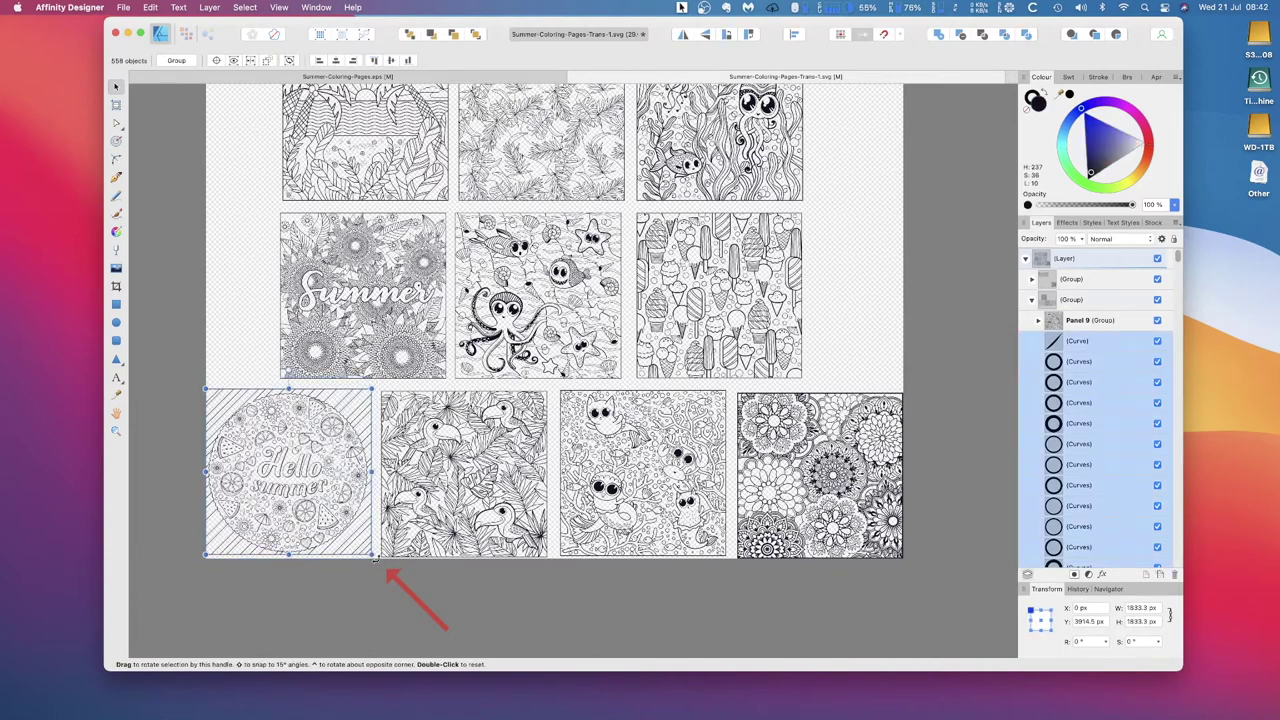
pyautogui.press('super+g')
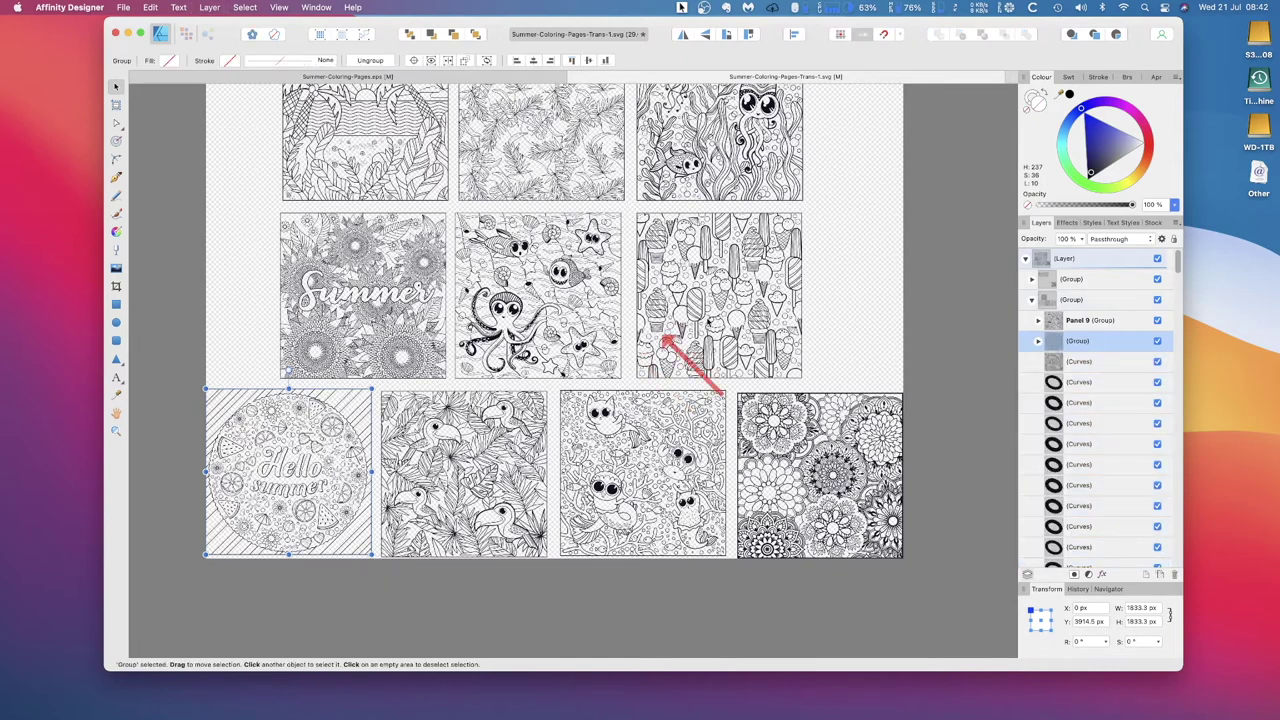
pyautogui.doubleClick(1078, 341)
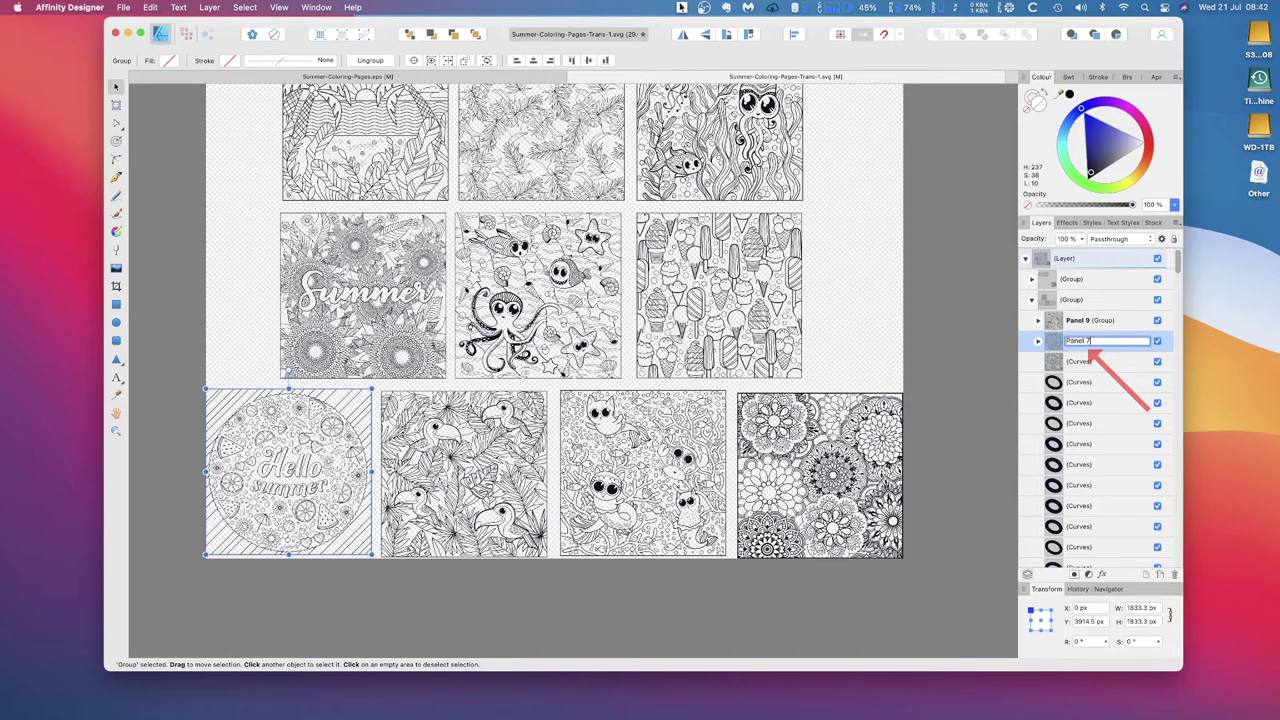
pyautogui.write('Panel 7')
pyautogui.press('Return')
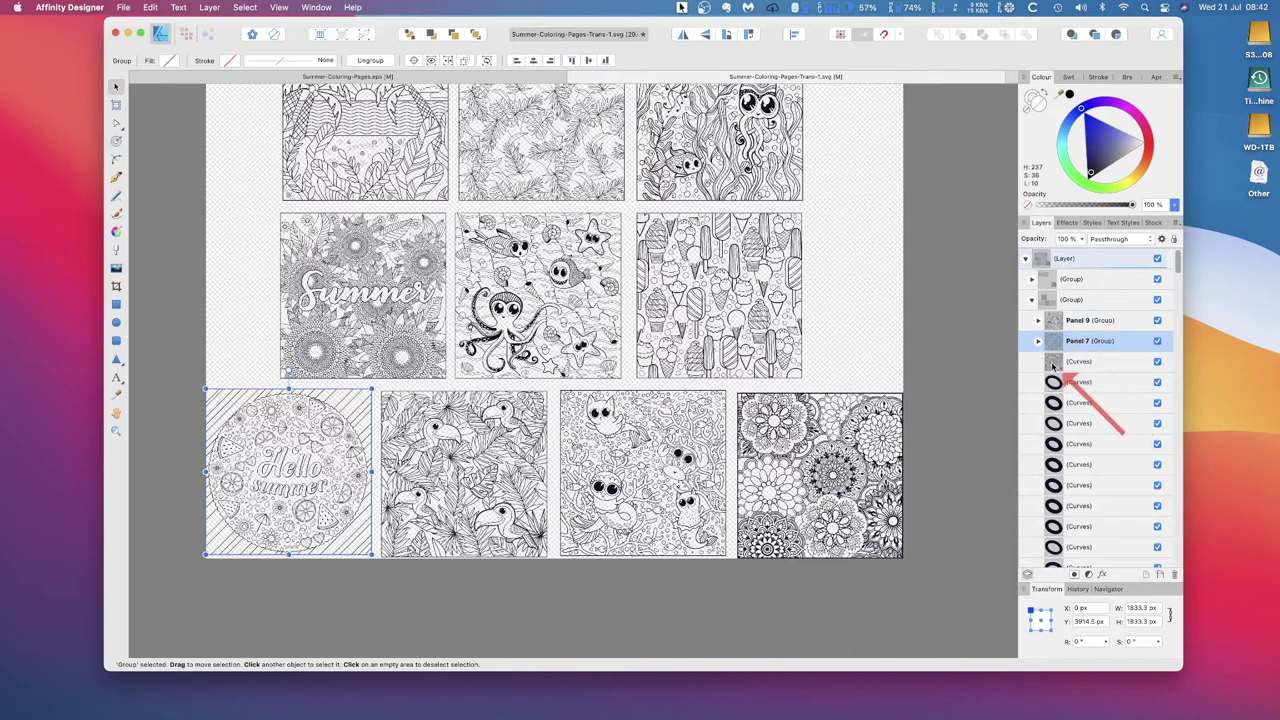
# Marquee-select the bottom-row flamingo artwork's curves, group them, and name the group Panel 8.
pyautogui.click(1057, 365)
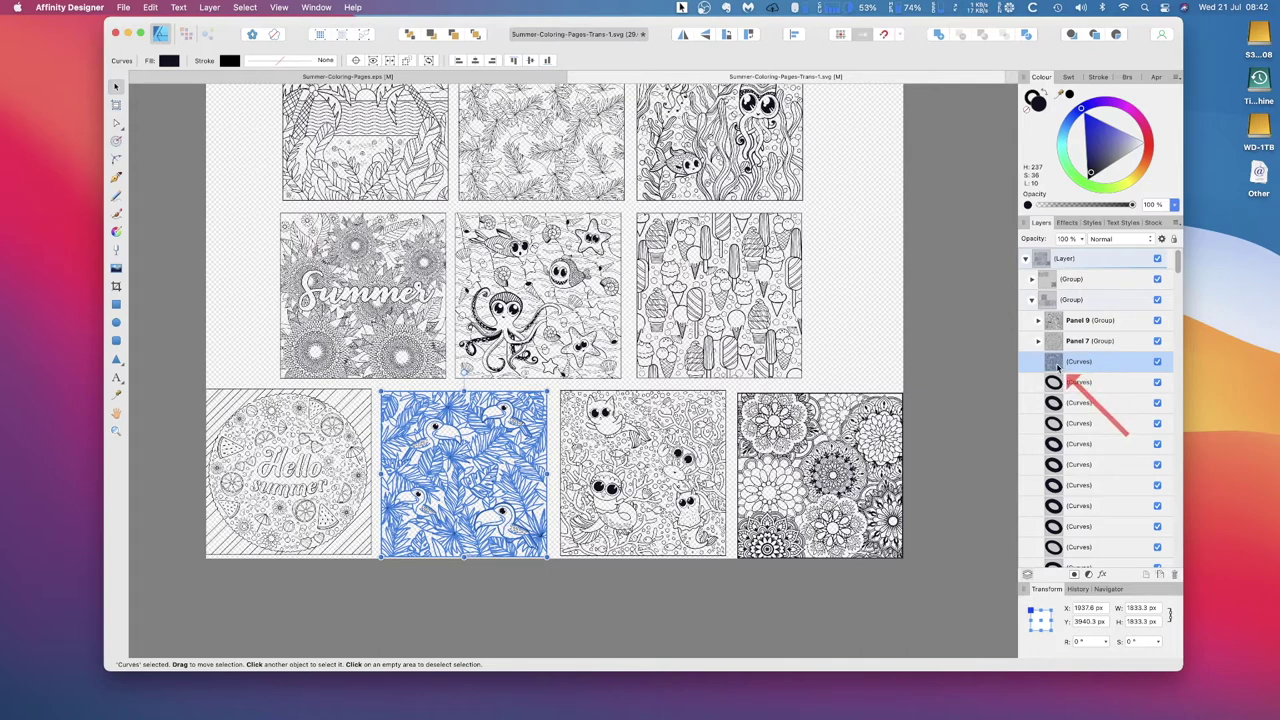
pyautogui.click(1054, 383)
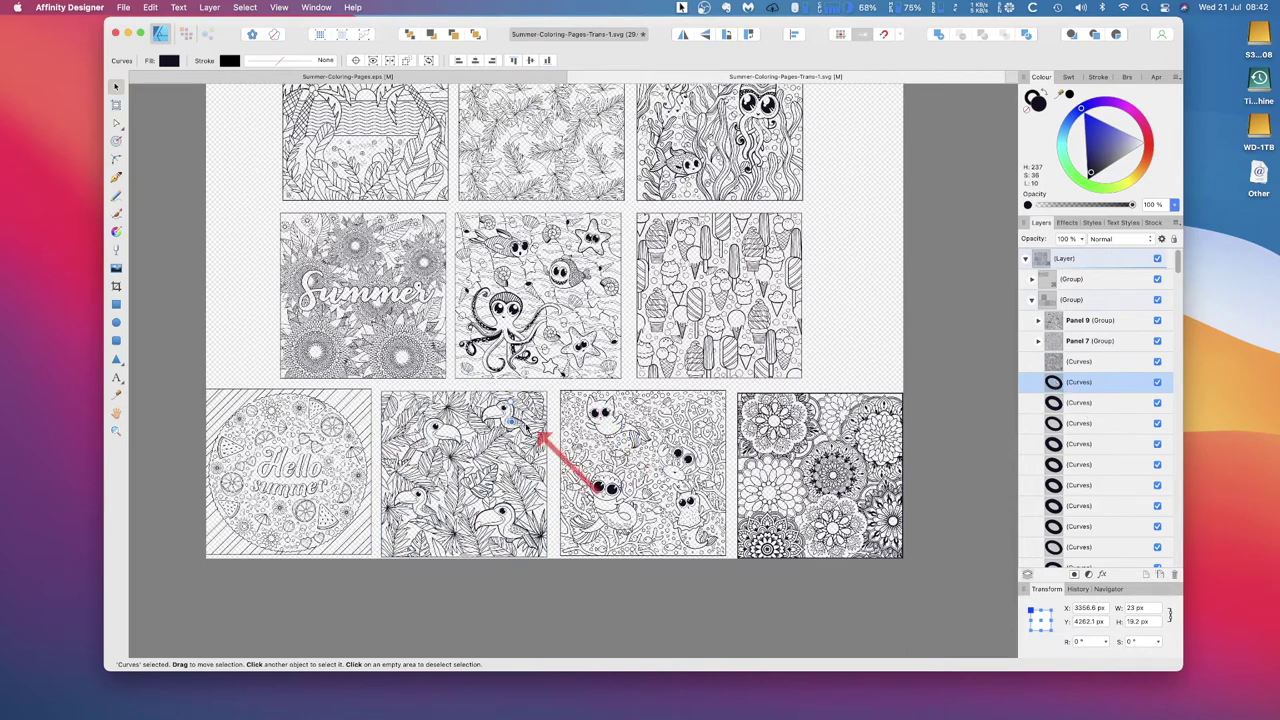
pyautogui.click(1078, 361)
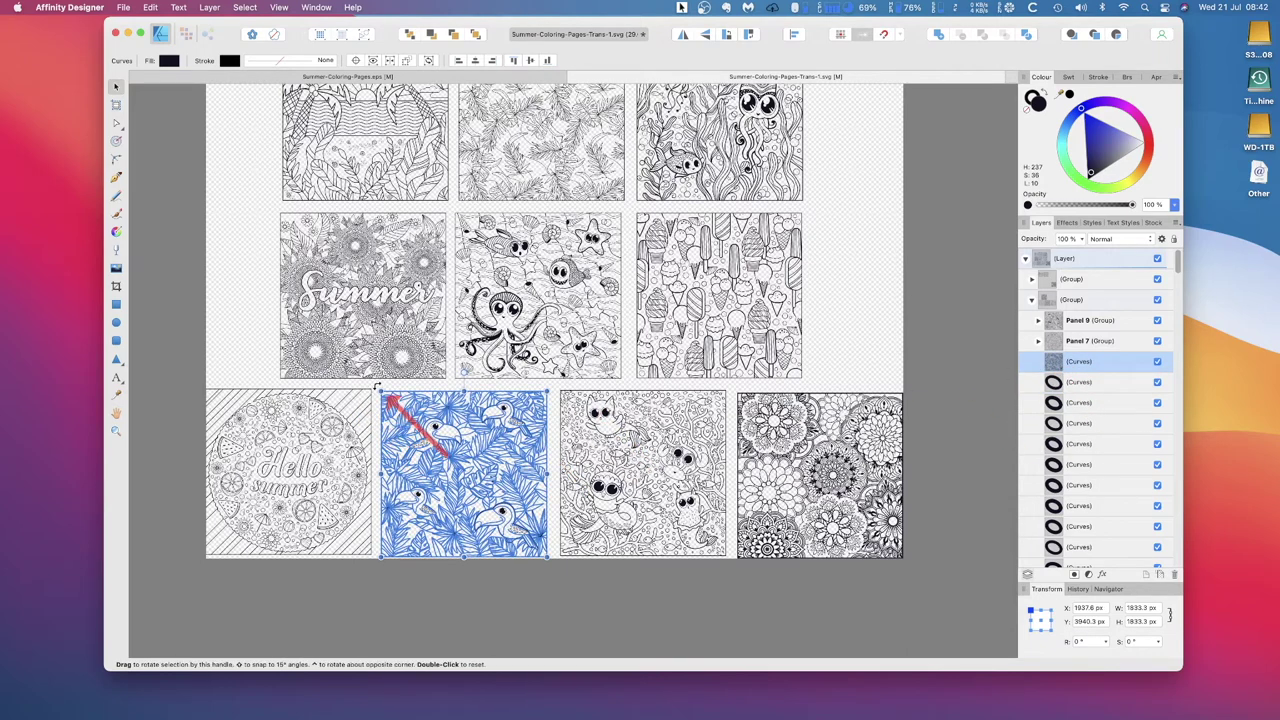
pyautogui.moveTo(377, 387); pyautogui.dragTo(550, 561)
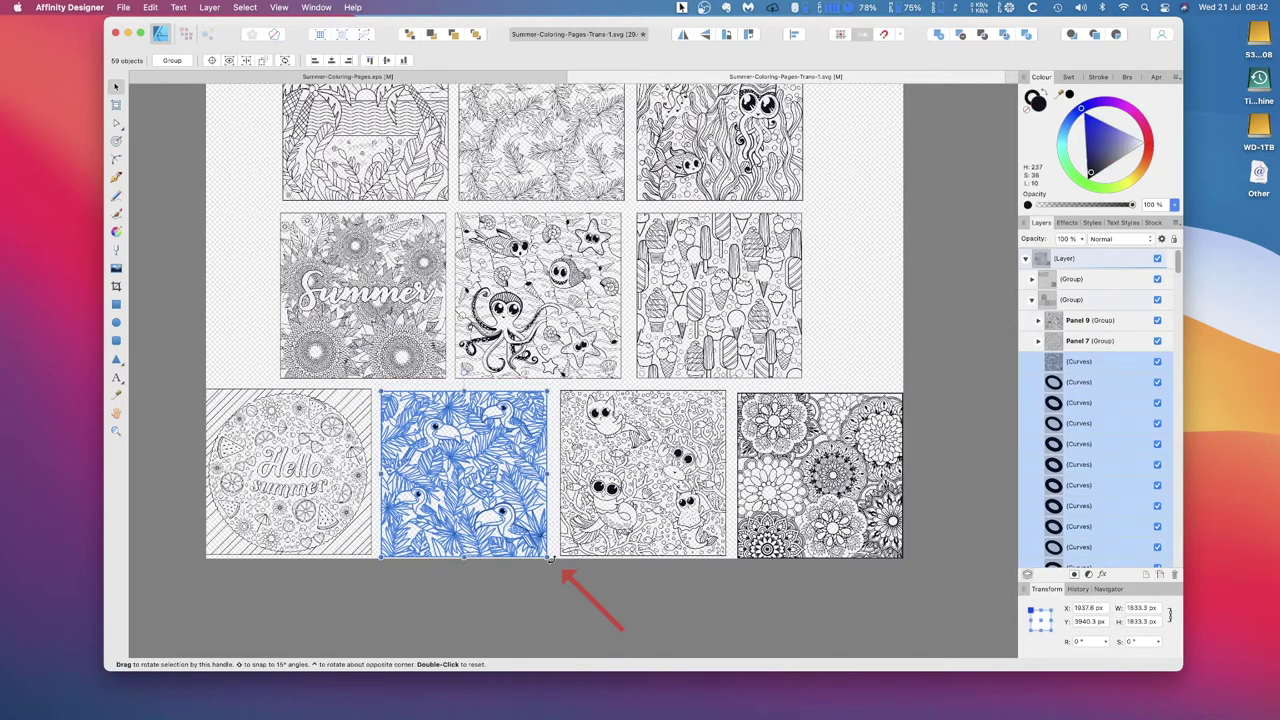
pyautogui.press('super+g')
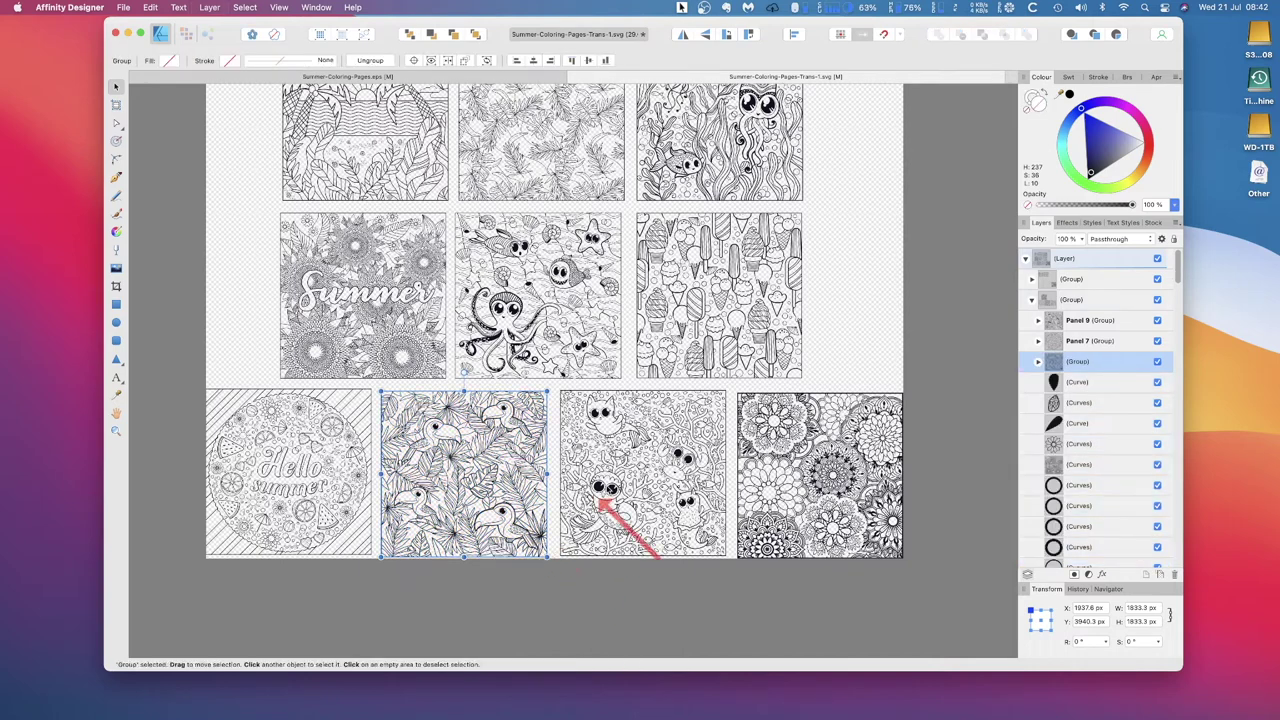
pyautogui.doubleClick(1078, 361)
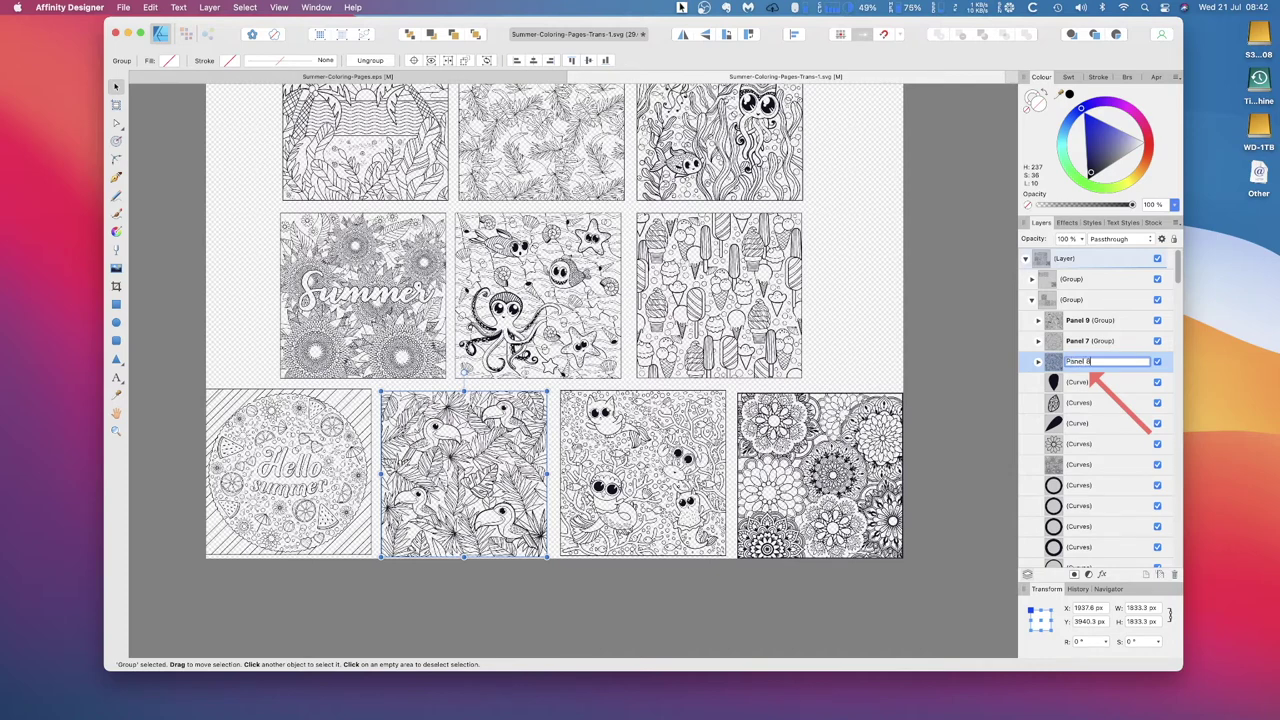
pyautogui.press('Return')
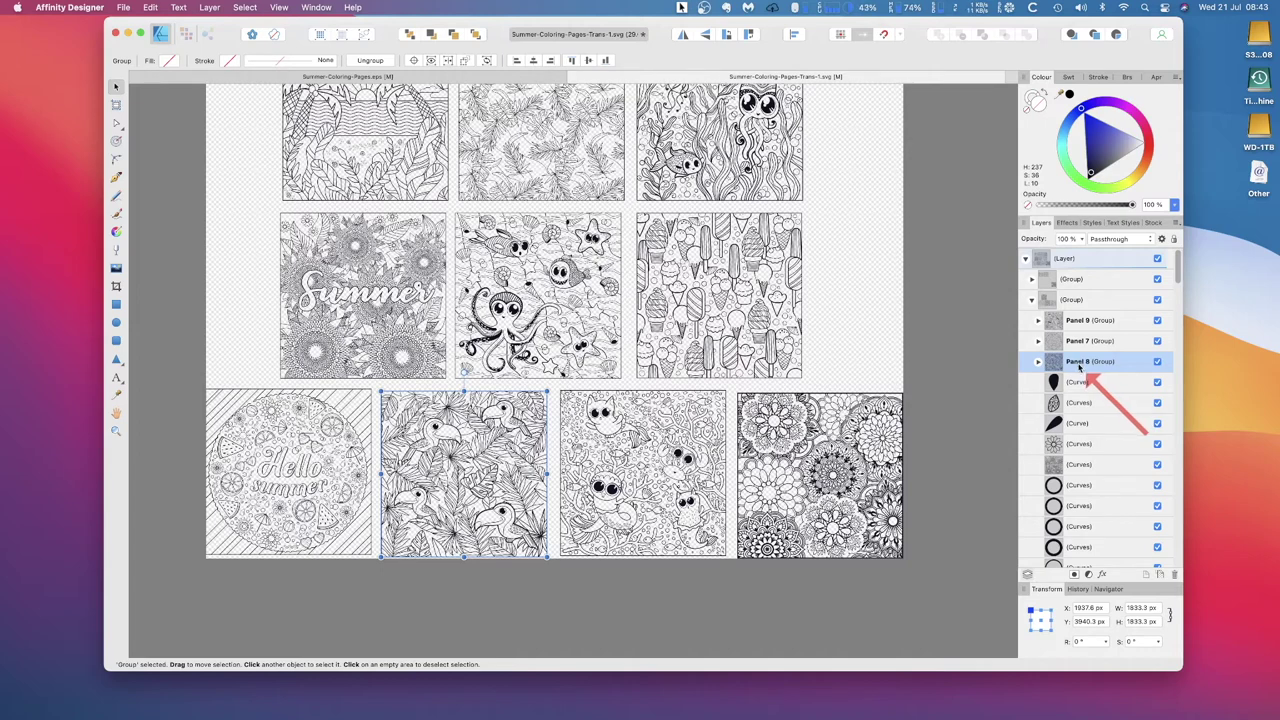
pyautogui.click(1055, 382)
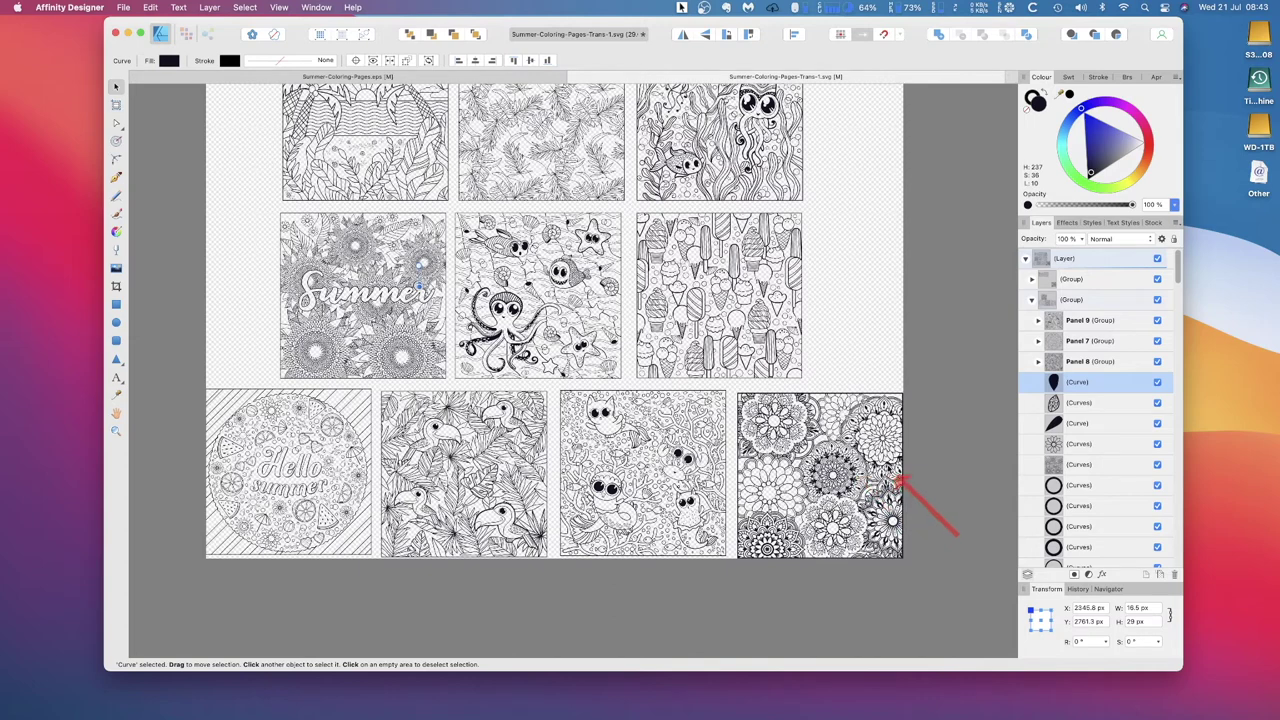
# Select the group containing the mandala artwork on the canvas.
pyautogui.click(897, 481)
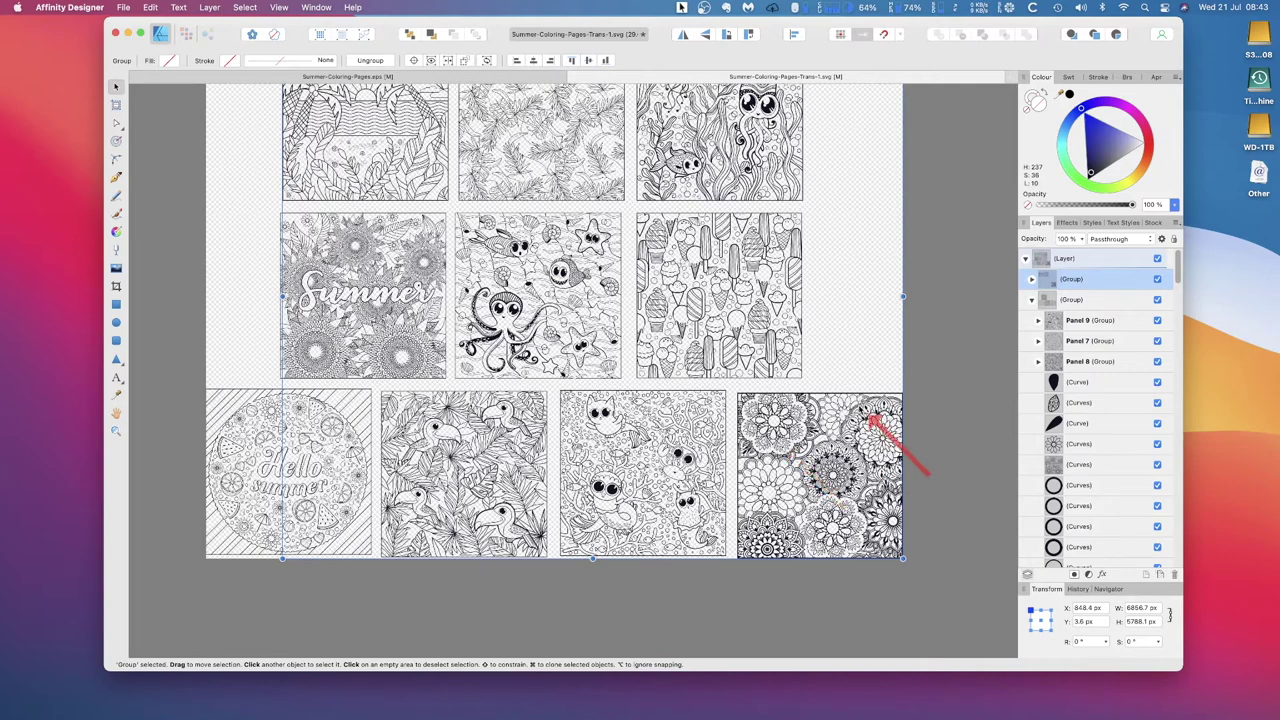
# Select the owl artwork's 194 loose curves in the first group's layer list.
pyautogui.click(1032, 299)
pyautogui.click(1031, 279)
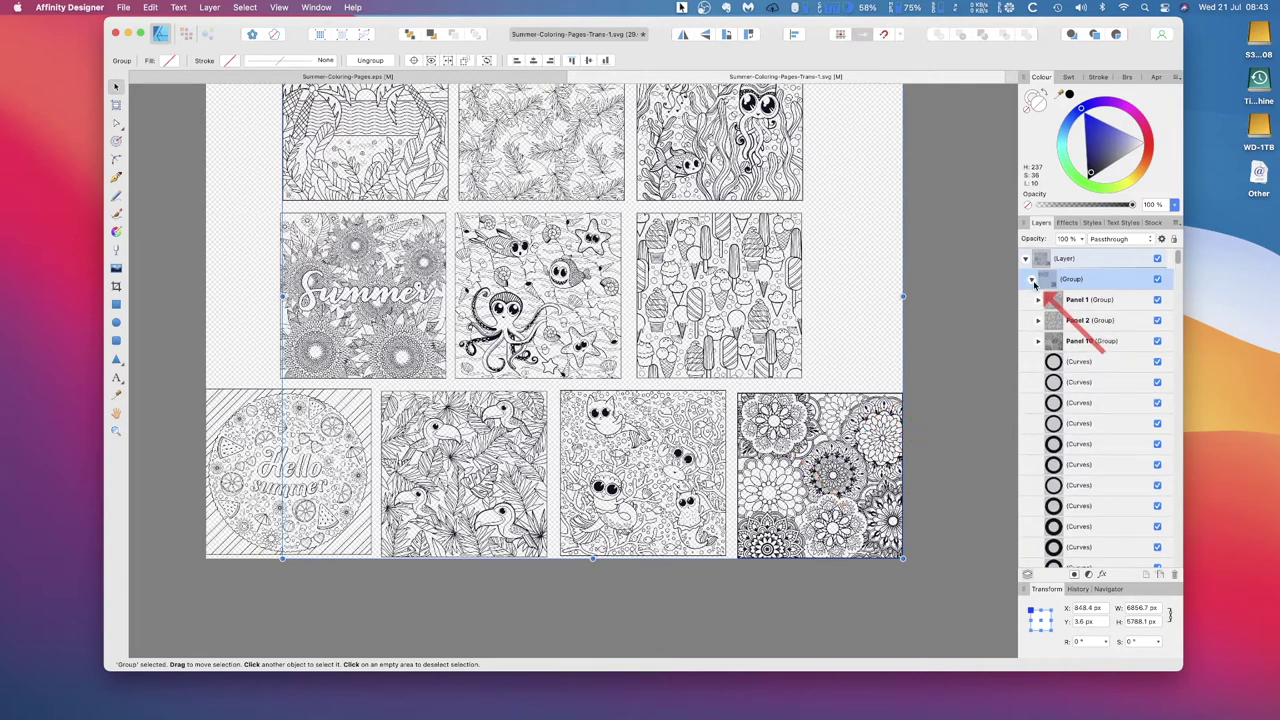
pyautogui.click(1080, 364)
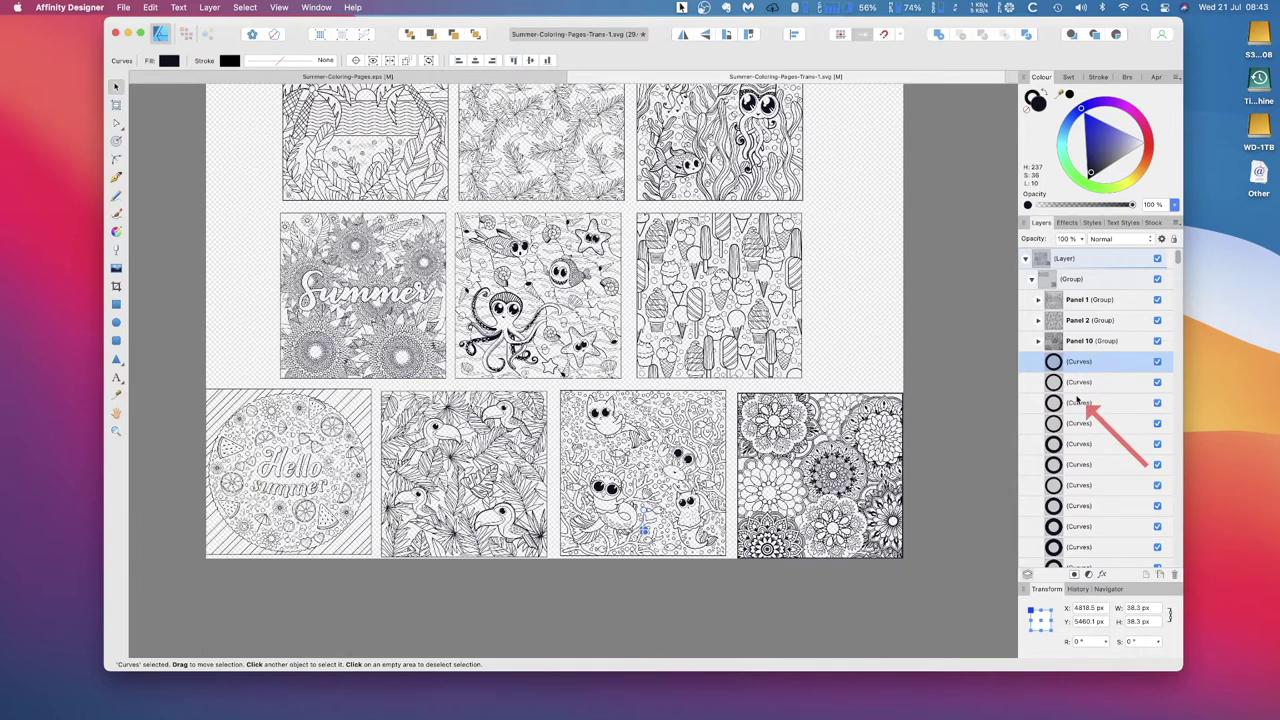
pyautogui.scroll(-10, 1078, 442)
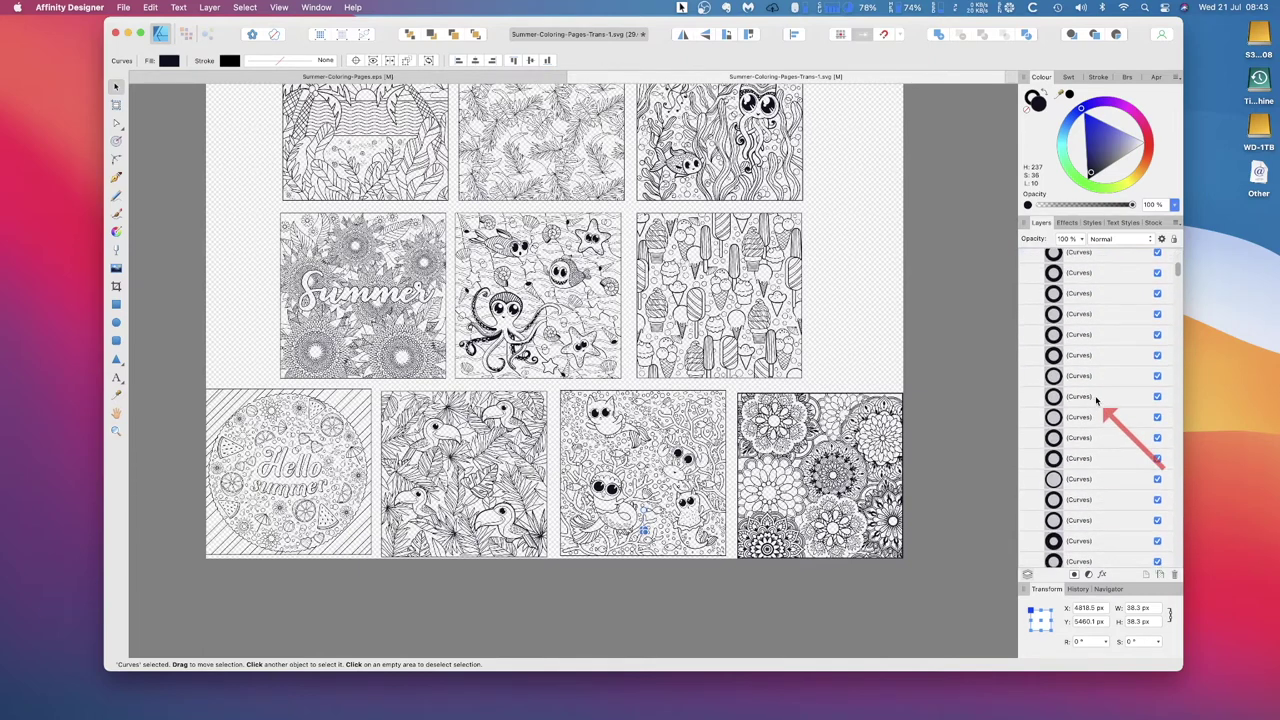
pyautogui.moveTo(1175, 276); pyautogui.dragTo(1153, 432)
pyautogui.click(1081, 275)
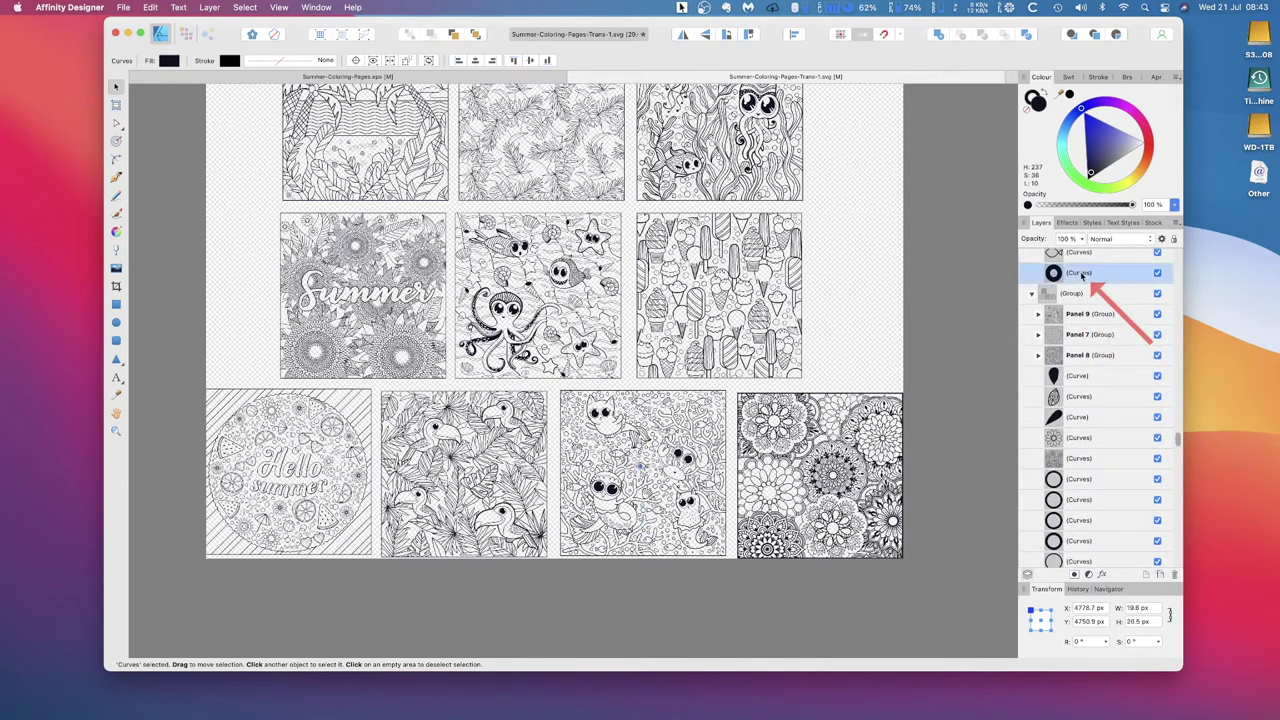
pyautogui.scroll(10, 1081, 275)
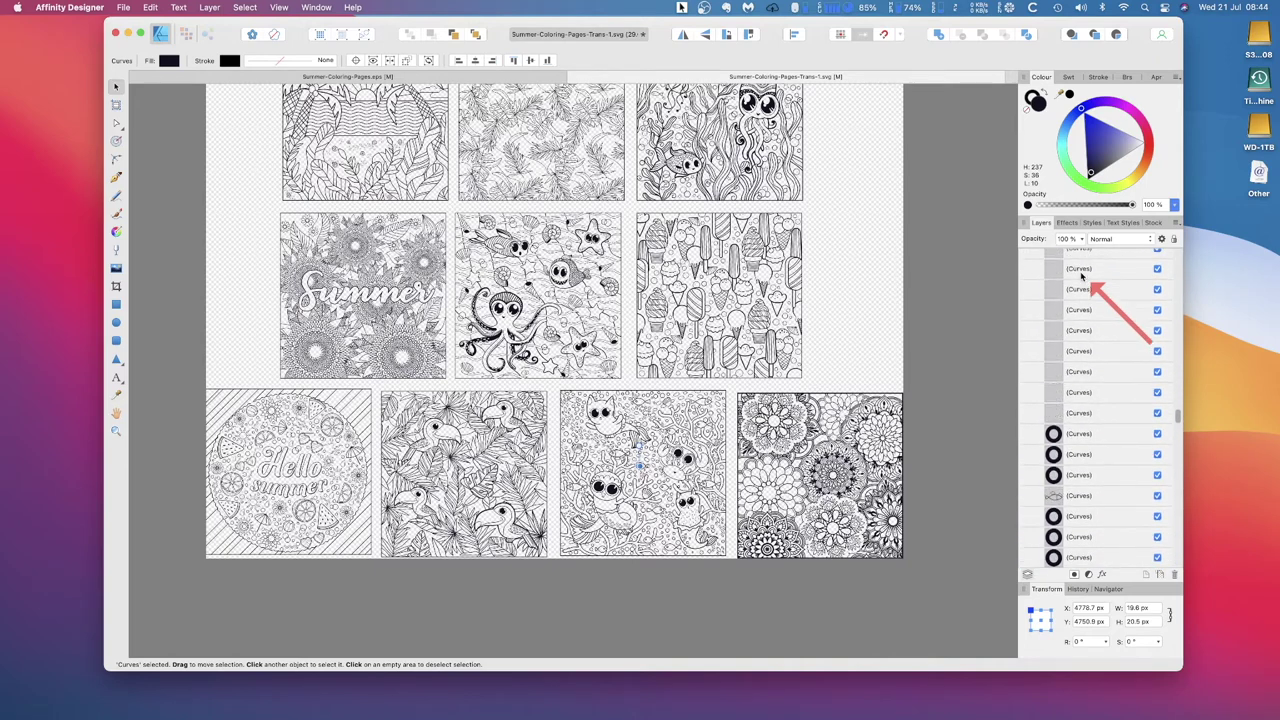
pyautogui.scroll(5, 1085, 278)
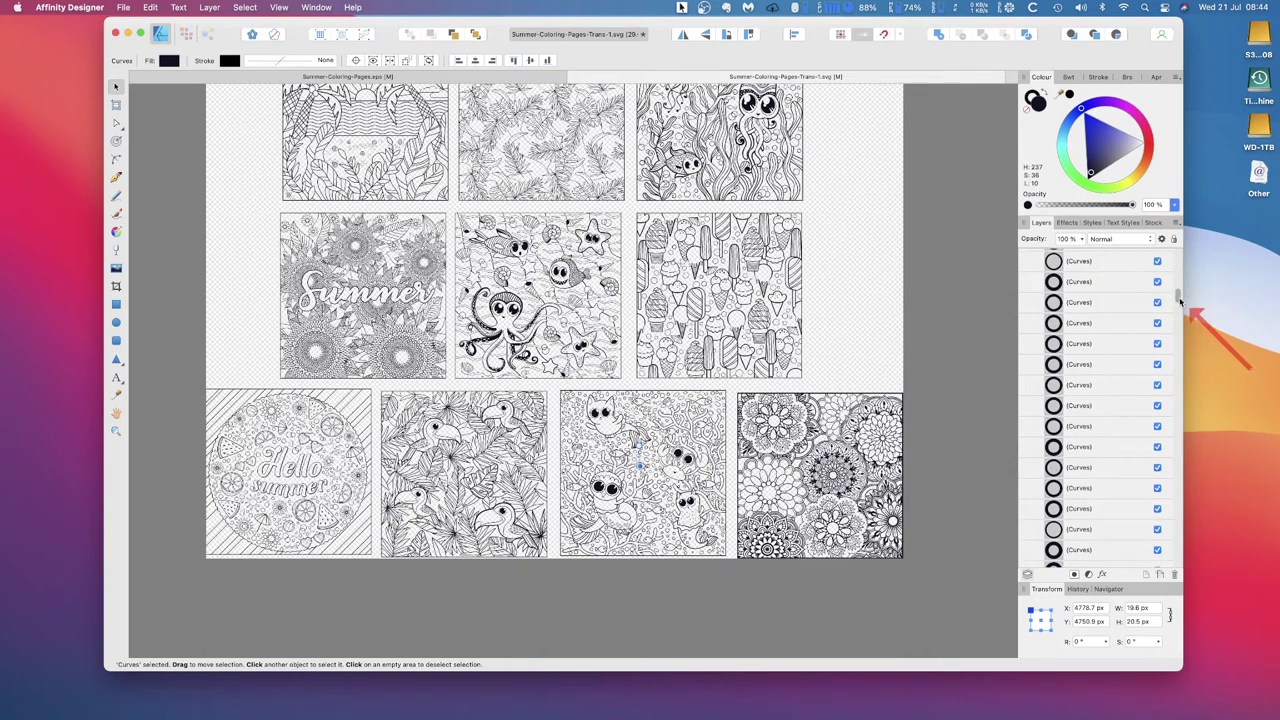
pyautogui.scroll(2, 1177, 286)
pyautogui.scroll(3, 1177, 286)
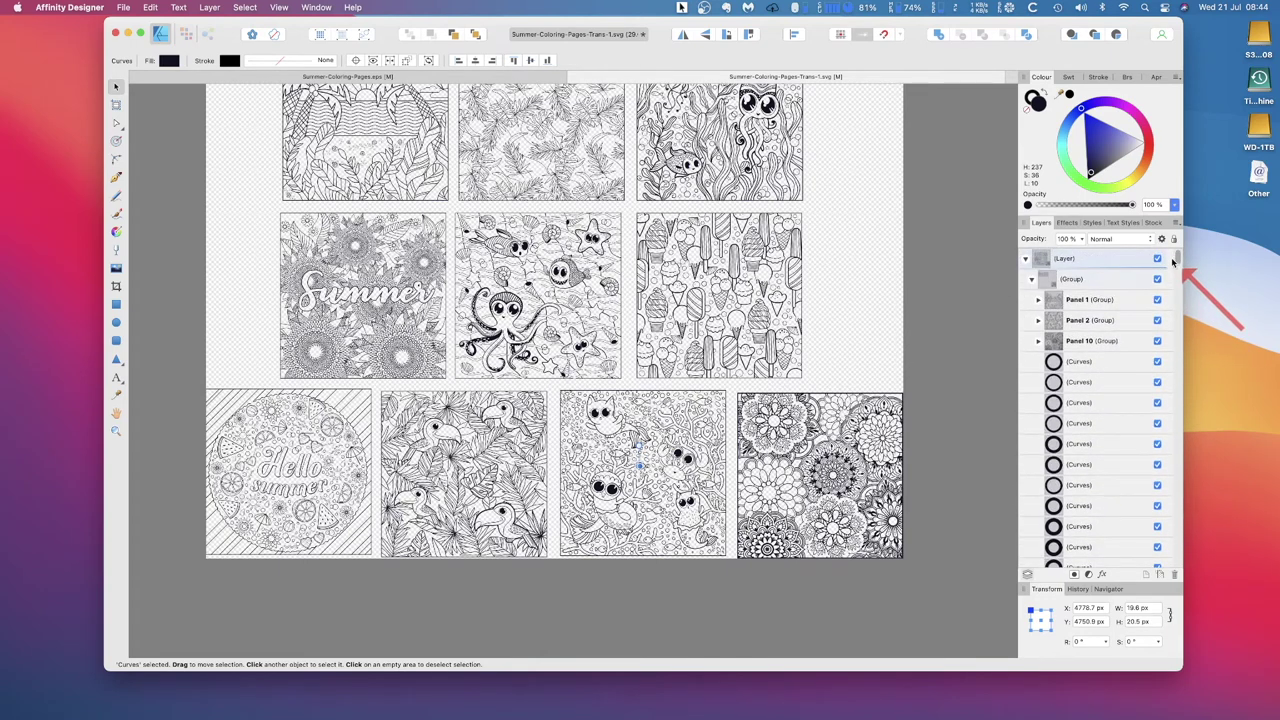
pyautogui.keyDown('shift'); pyautogui.click(1078, 362); pyautogui.keyUp('shift')
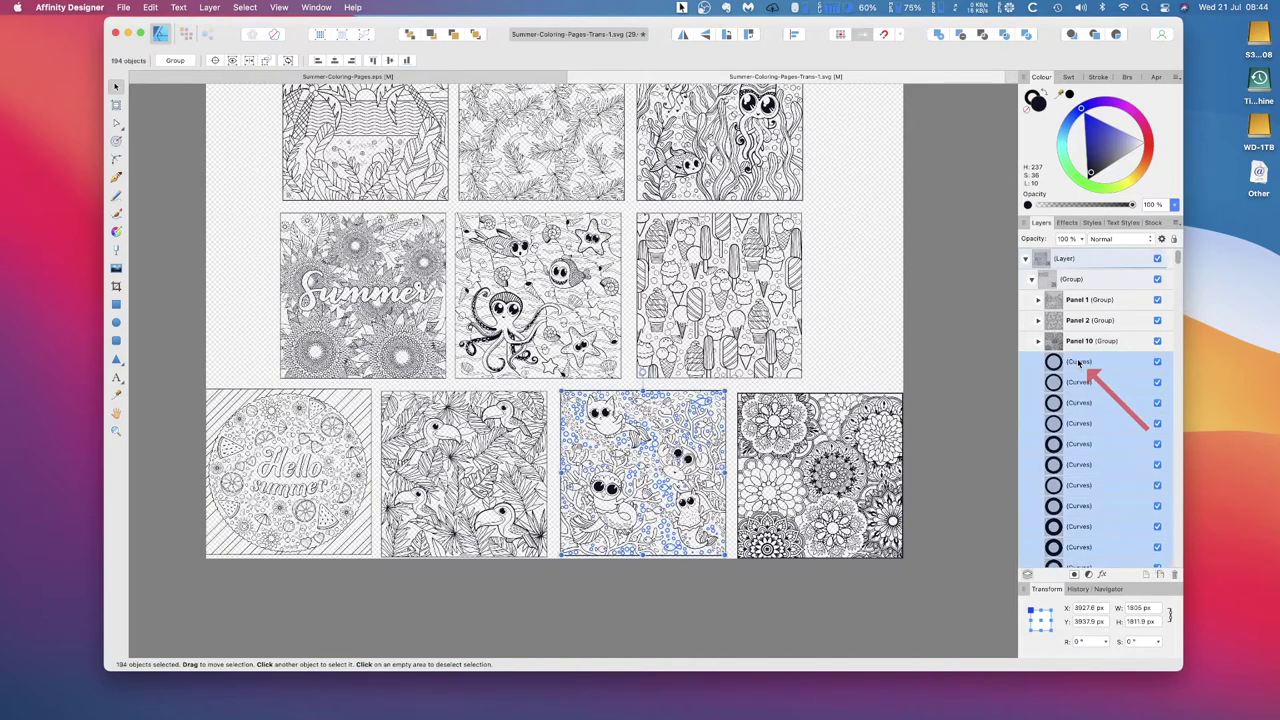
pyautogui.scroll(-3, 1080, 365)
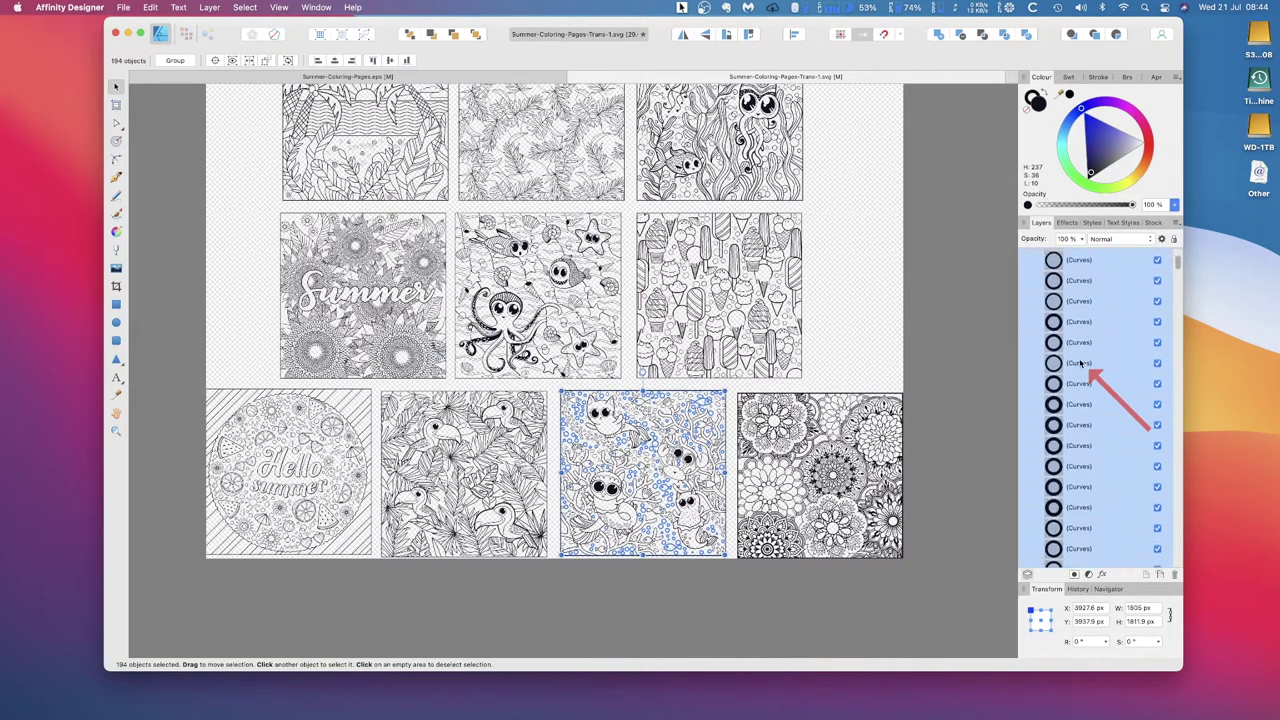
pyautogui.moveTo(1178, 290); pyautogui.dragTo(1175, 439)
# Expand Panel 9 and drag the selected owl curves into it.
pyautogui.click(1038, 389)
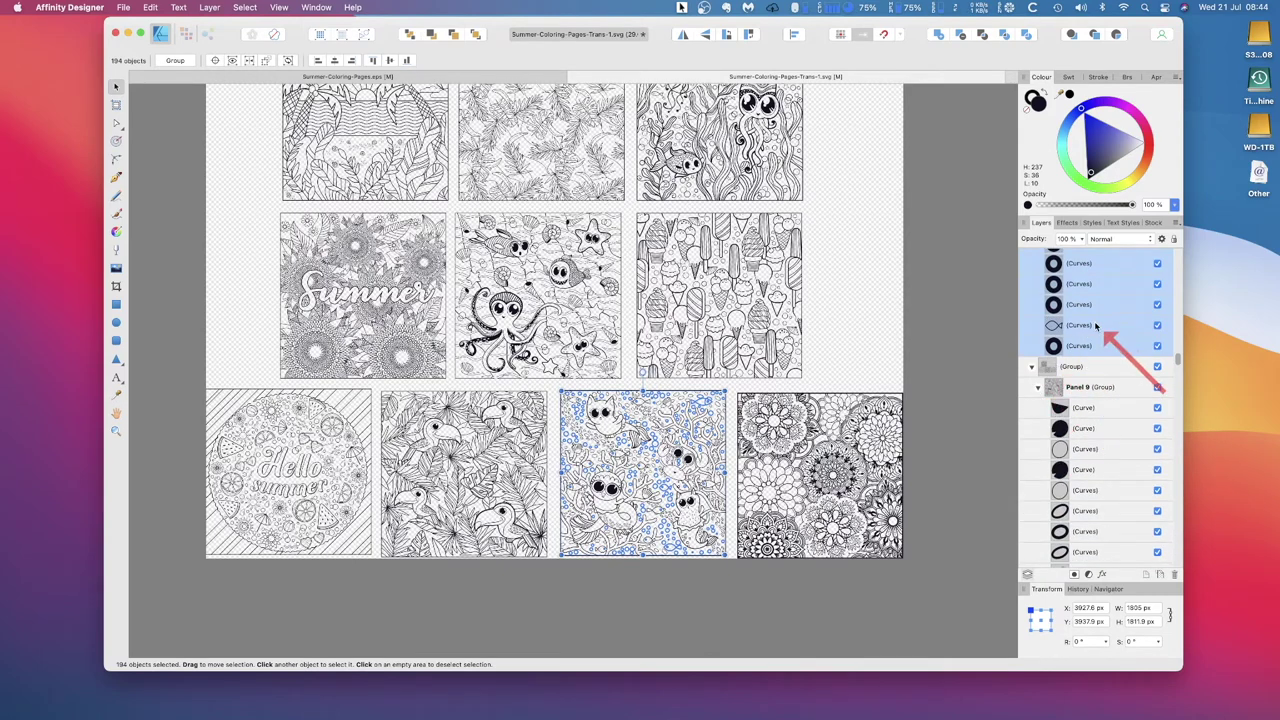
pyautogui.scroll(-1, 1102, 327)
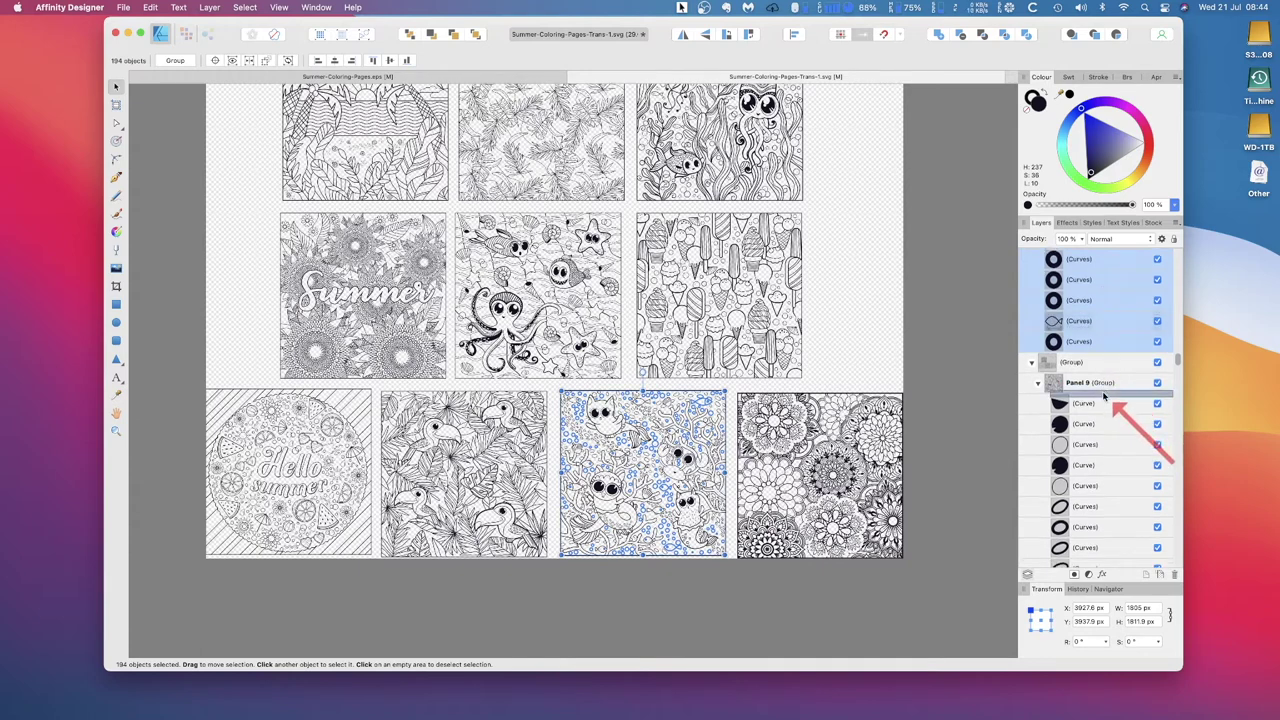
pyautogui.moveTo(1104, 398); pyautogui.dragTo(1104, 398)
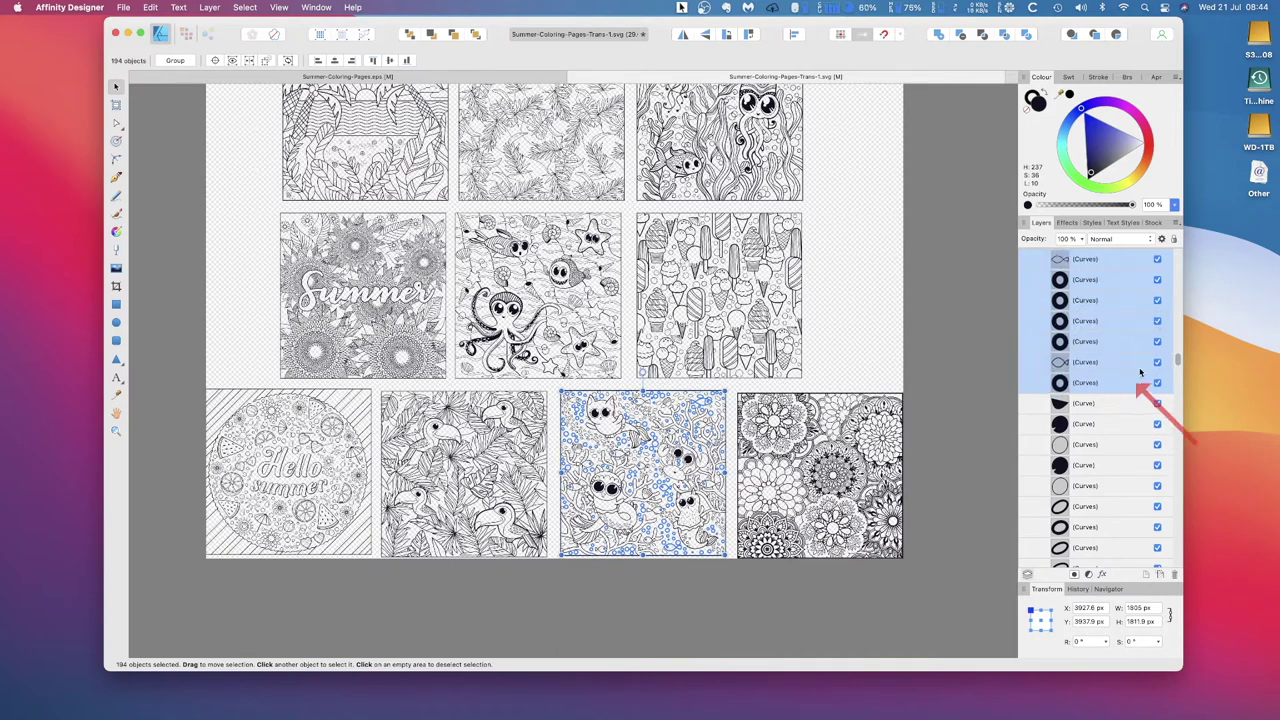
pyautogui.moveTo(1177, 361); pyautogui.dragTo(1177, 255)
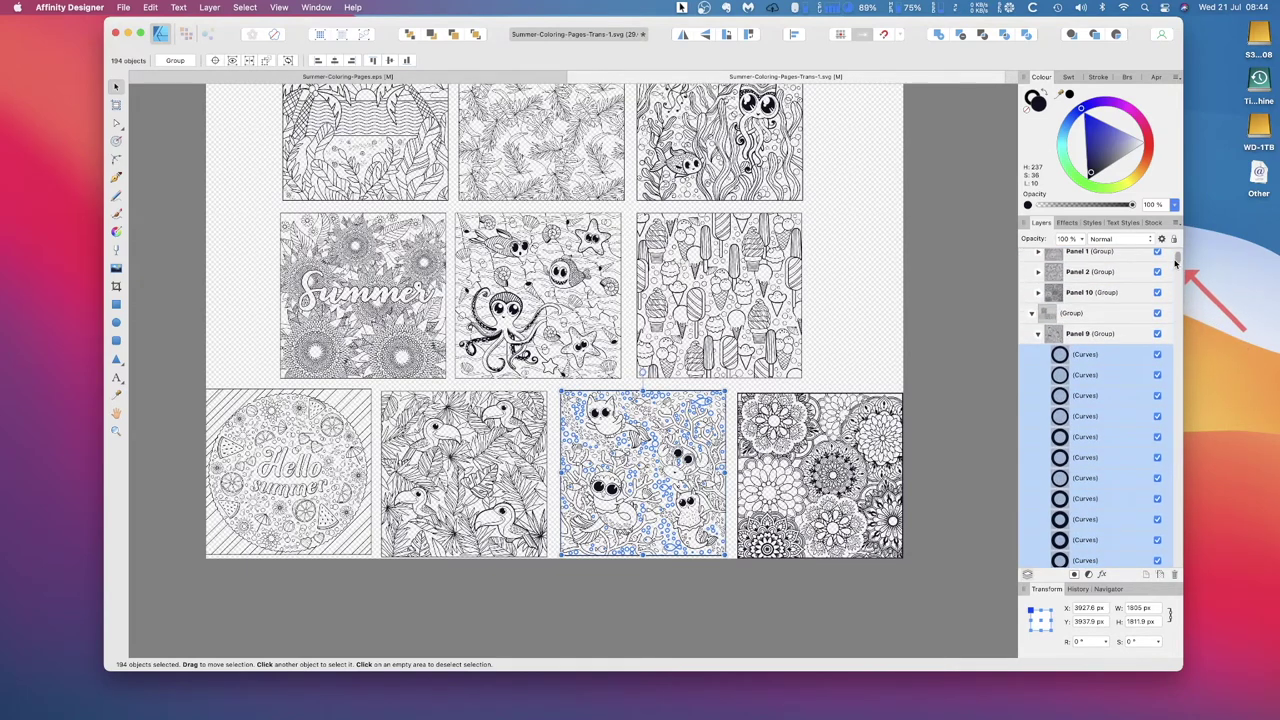
# Collapse Panel 9 and select the Summer artwork's 139 loose curves in the layer list.
pyautogui.click(1068, 341)
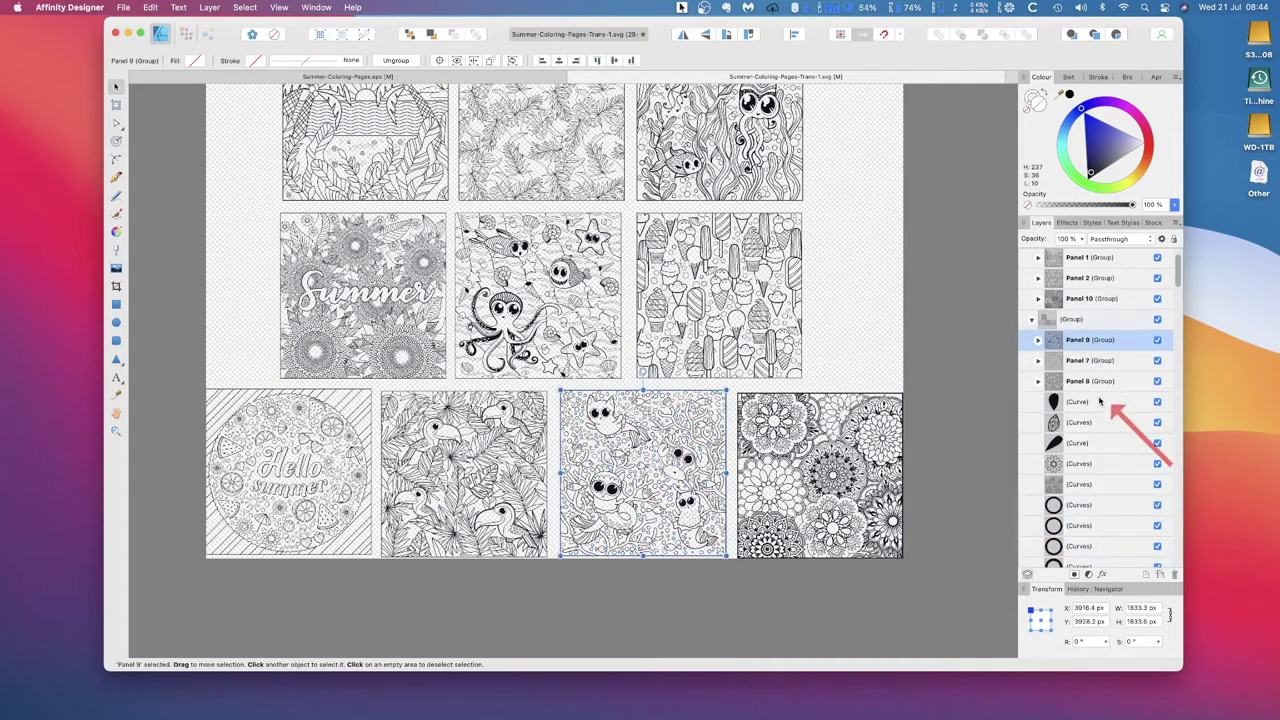
pyautogui.click(1076, 404)
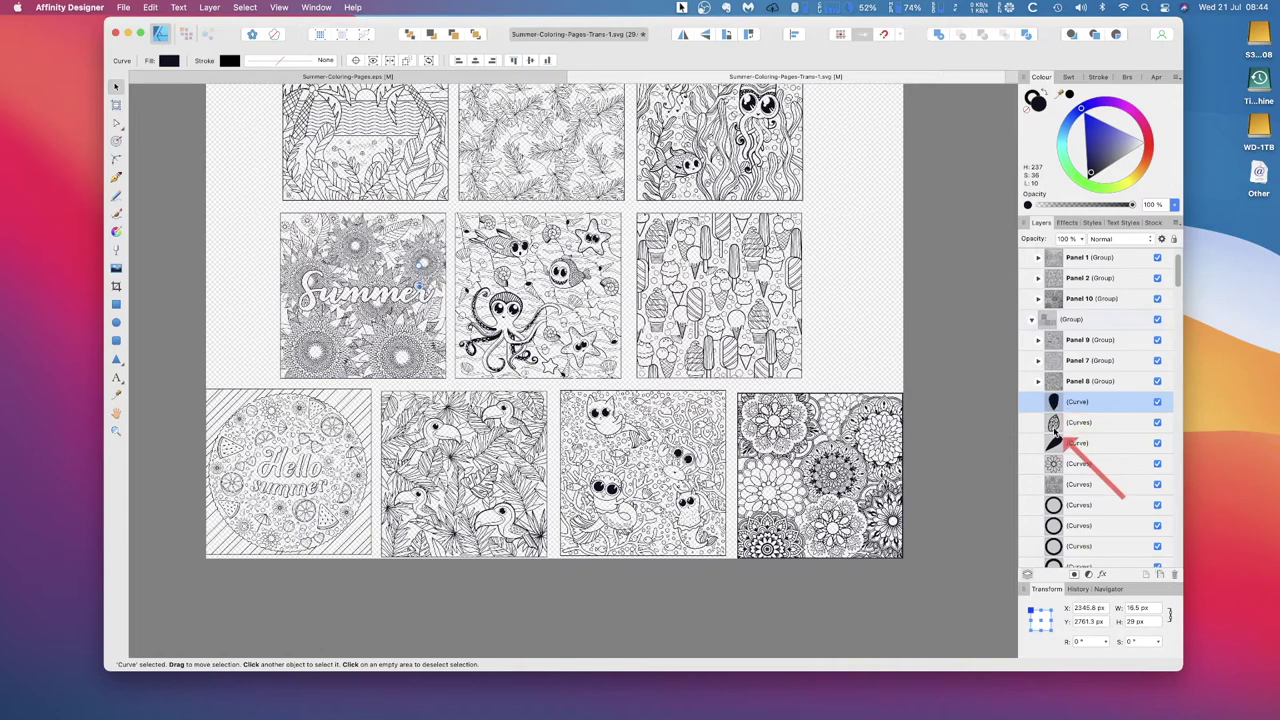
pyautogui.click(1054, 426)
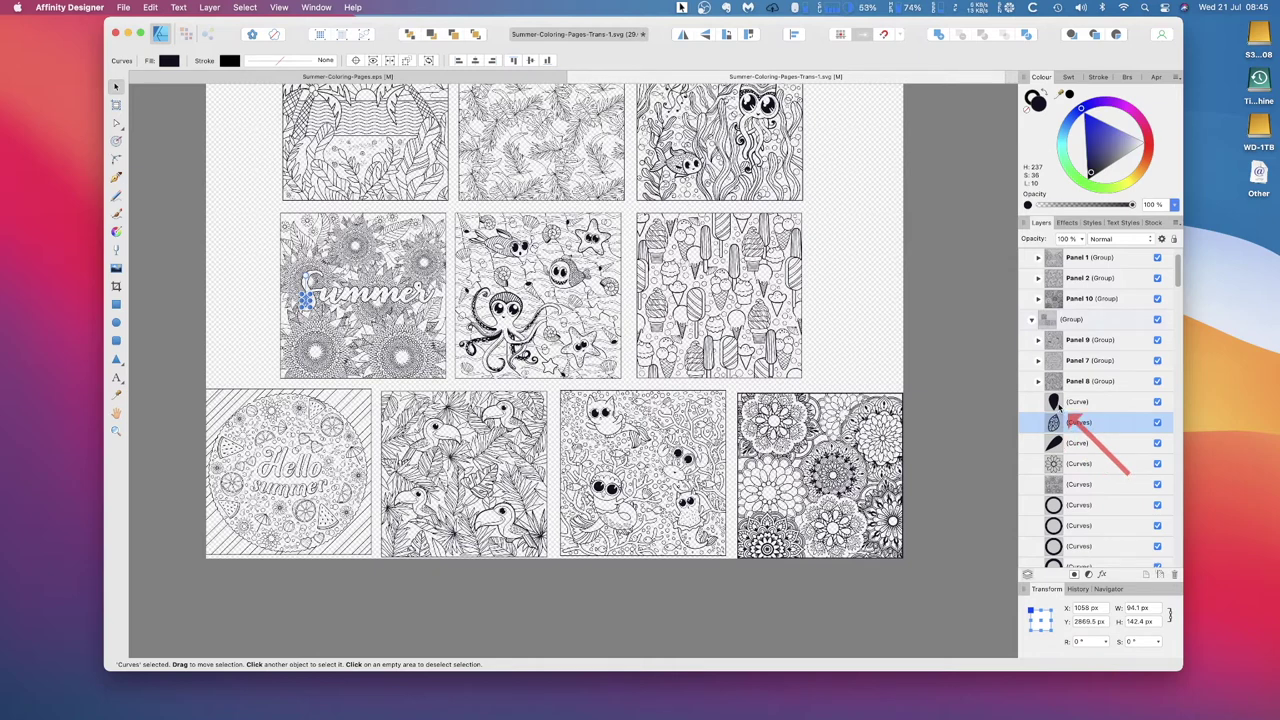
pyautogui.click(1059, 403)
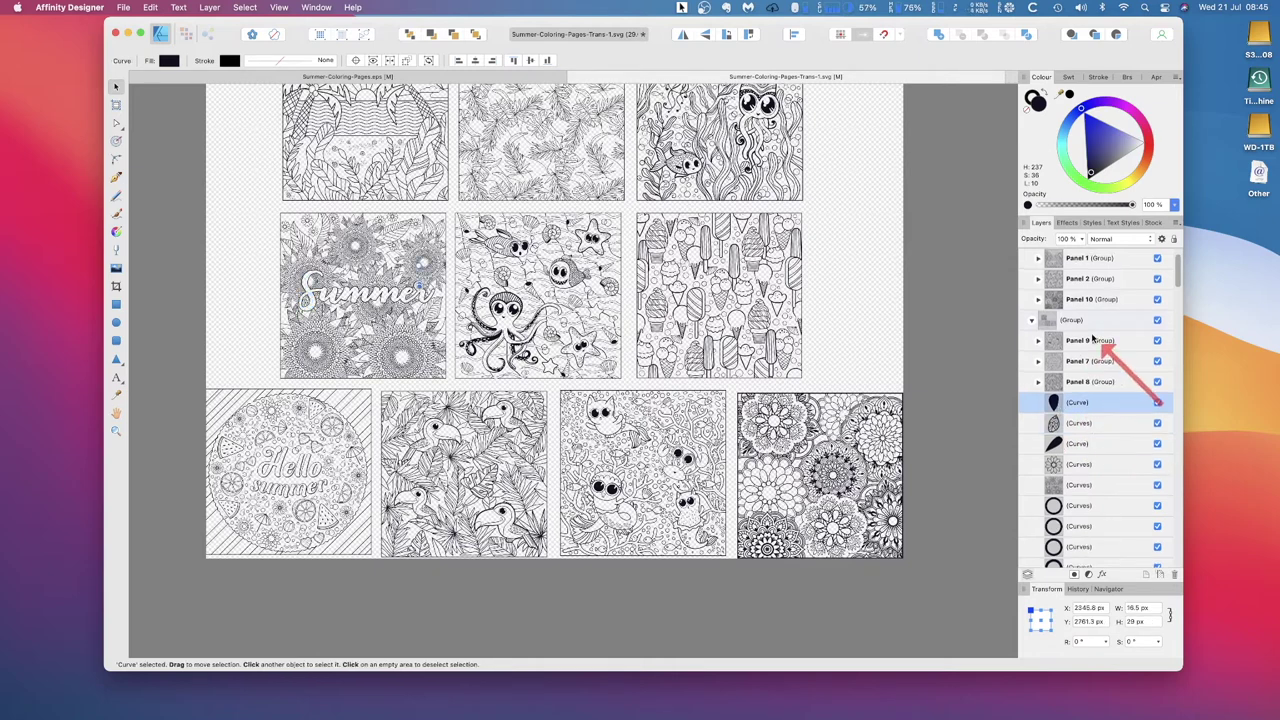
pyautogui.scroll(2, 1088, 345)
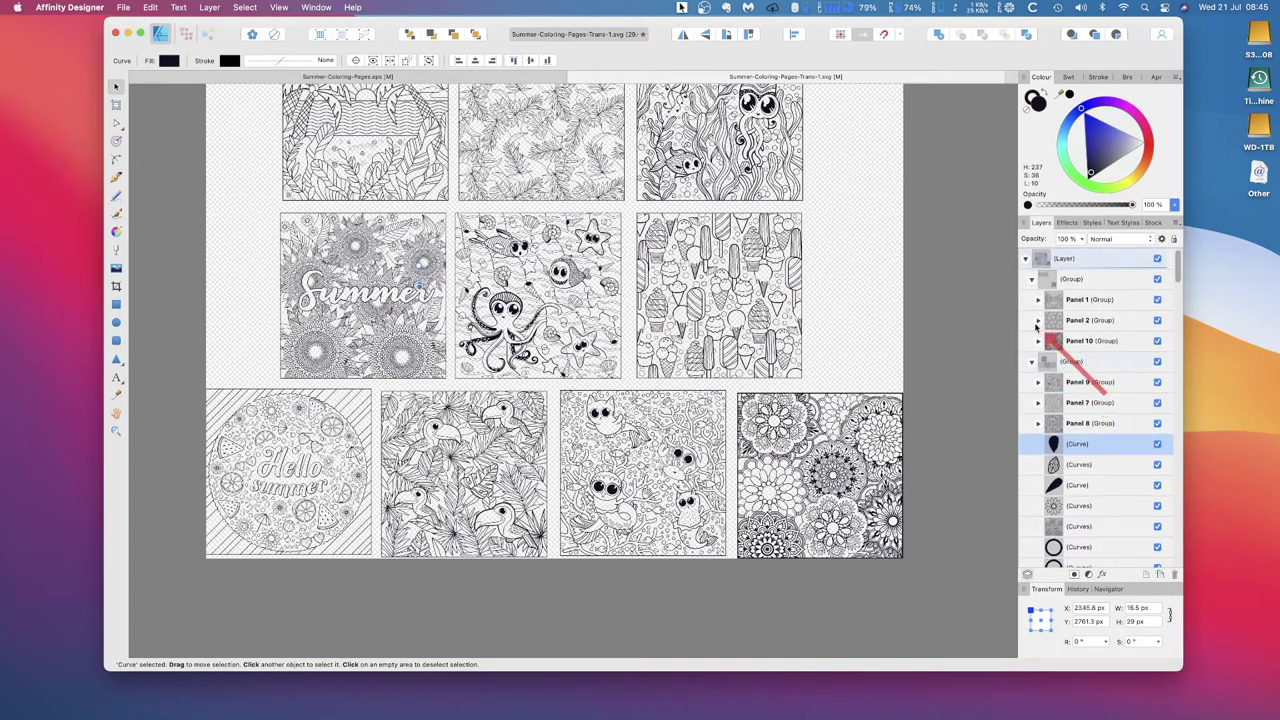
pyautogui.scroll(-8, 1095, 360)
pyautogui.scroll(-5, 1095, 365)
pyautogui.scroll(-3, 1178, 316)
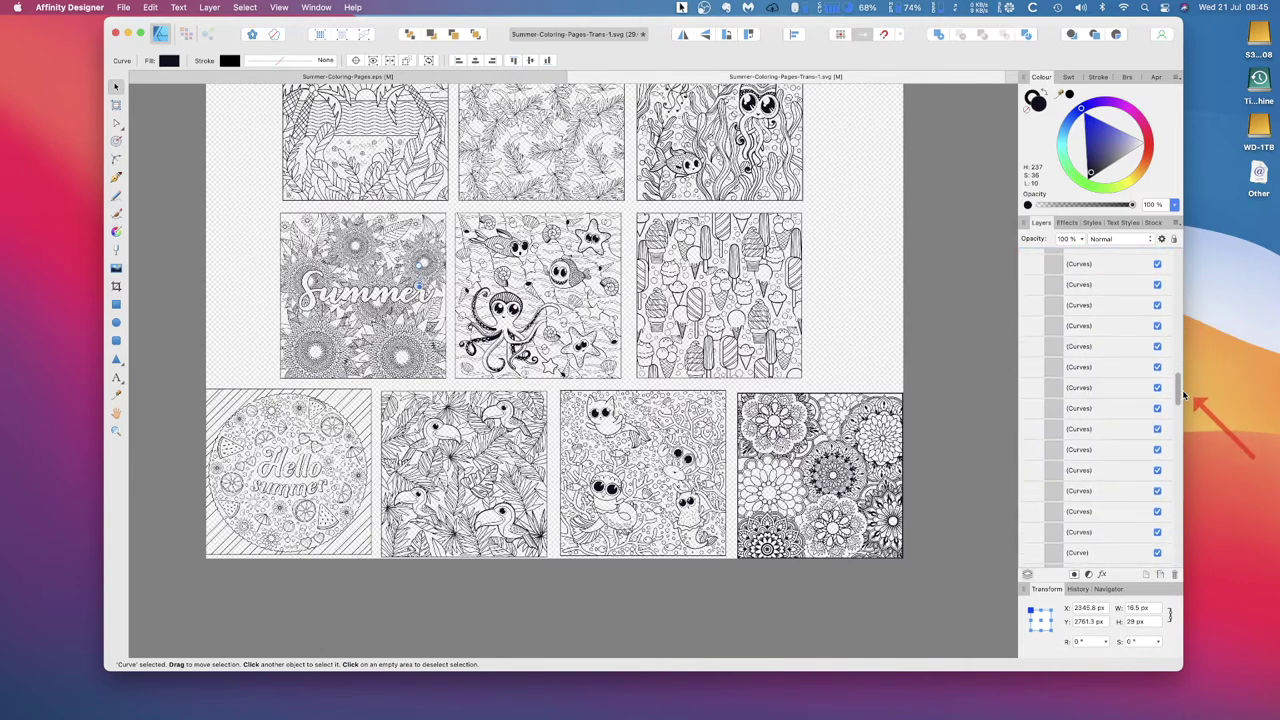
pyautogui.moveTo(1179, 399); pyautogui.dragTo(1176, 571)
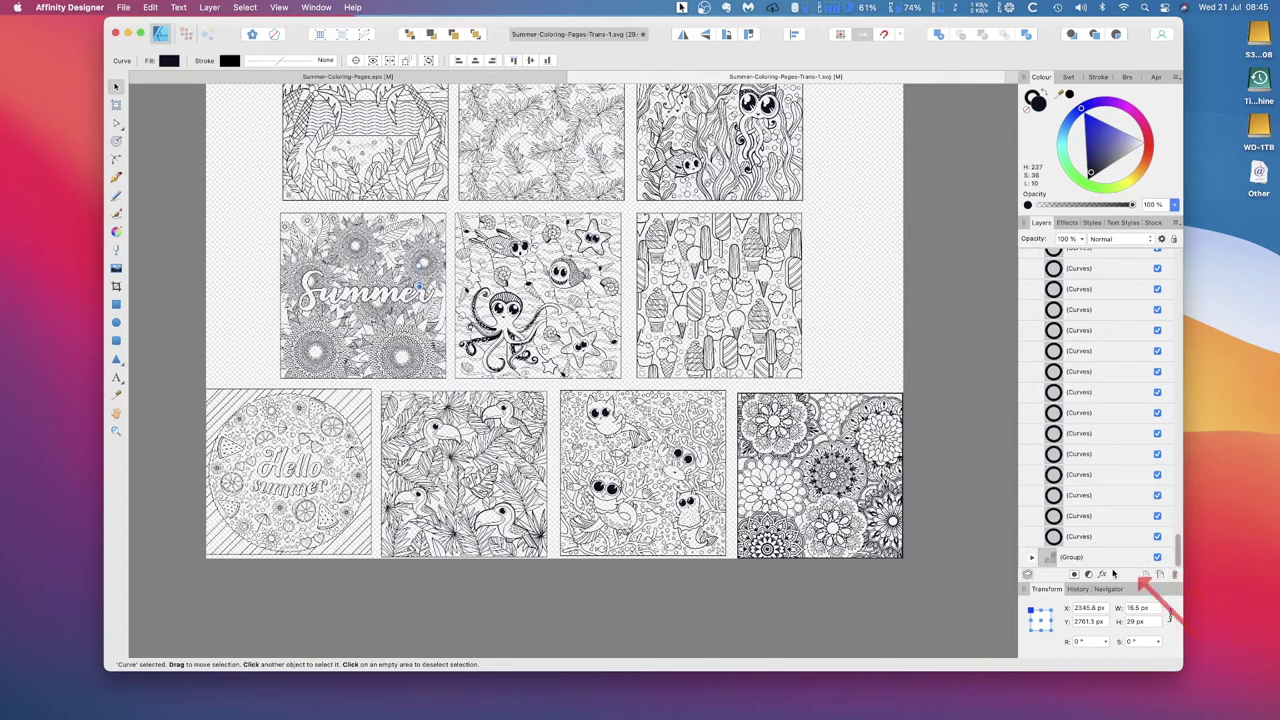
pyautogui.scroll(-4, 1133, 555)
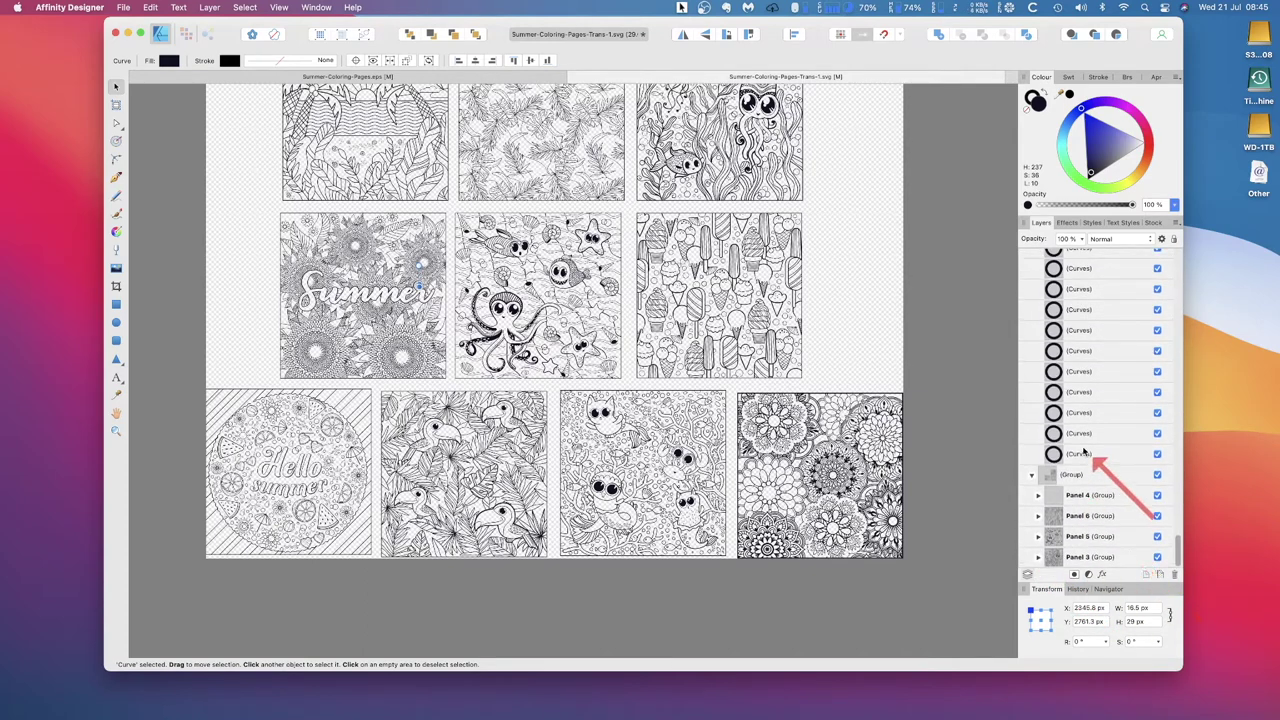
pyautogui.click(1089, 455)
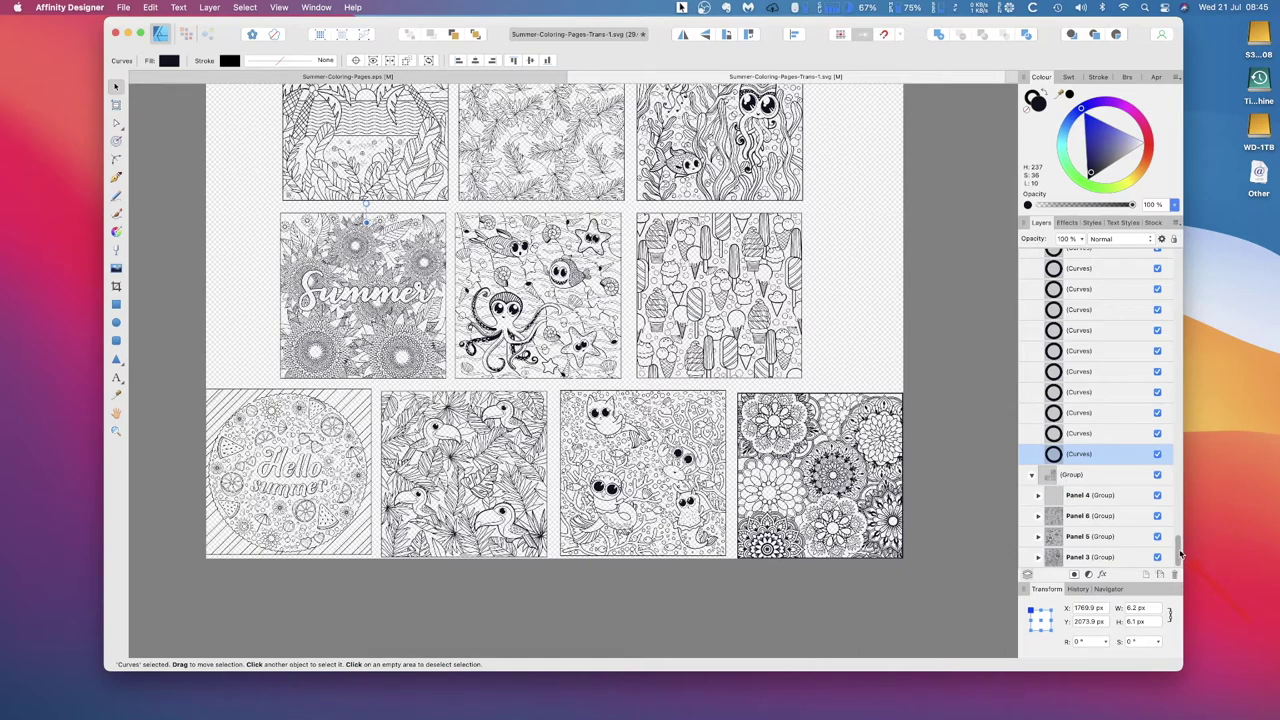
pyautogui.moveTo(1180, 550); pyautogui.dragTo(1175, 278)
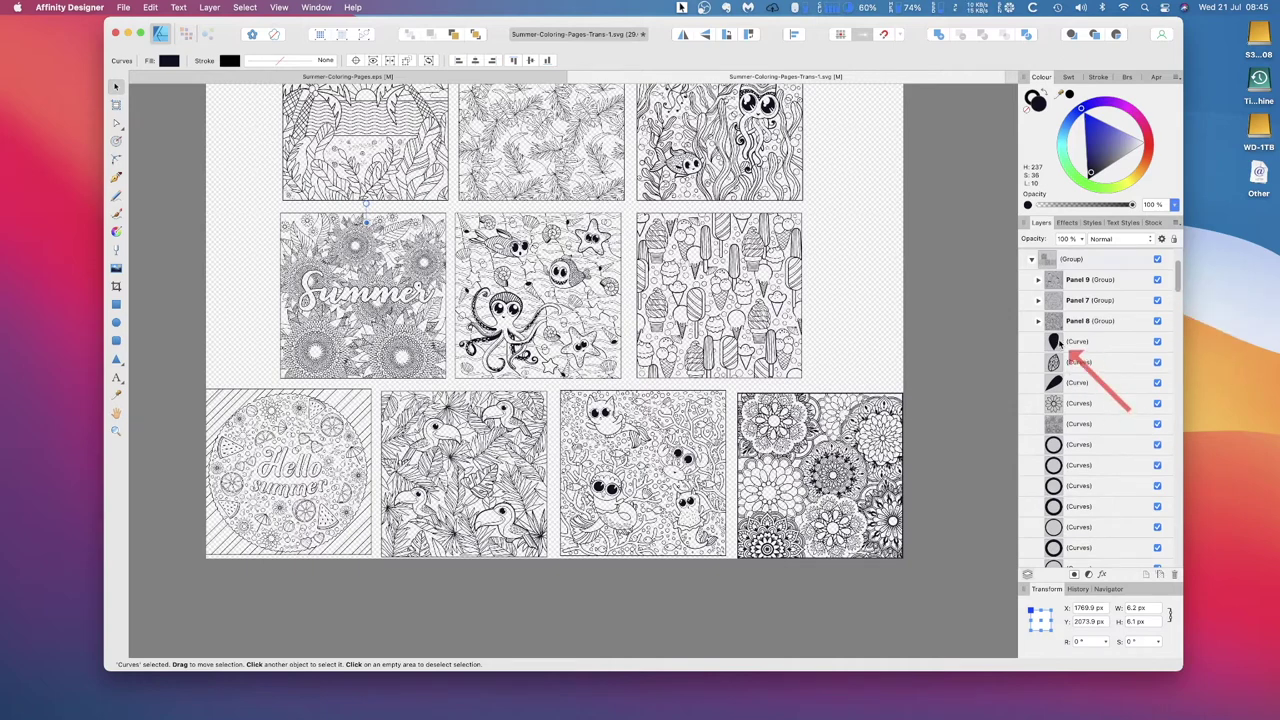
pyautogui.keyDown('shift'); pyautogui.click(1052, 343); pyautogui.keyUp('shift')
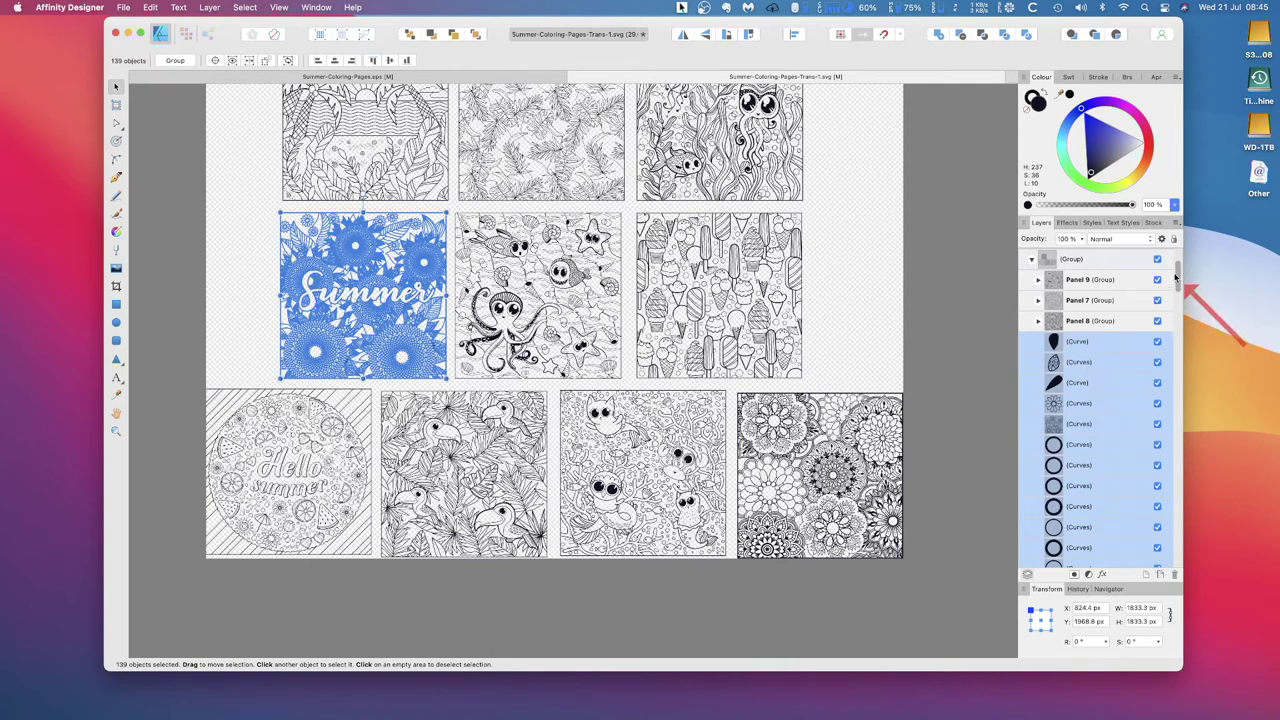
# Drag the selected Summer curves into Panel 4, then collapse Panel 4.
pyautogui.moveTo(1178, 274); pyautogui.dragTo(1179, 554)
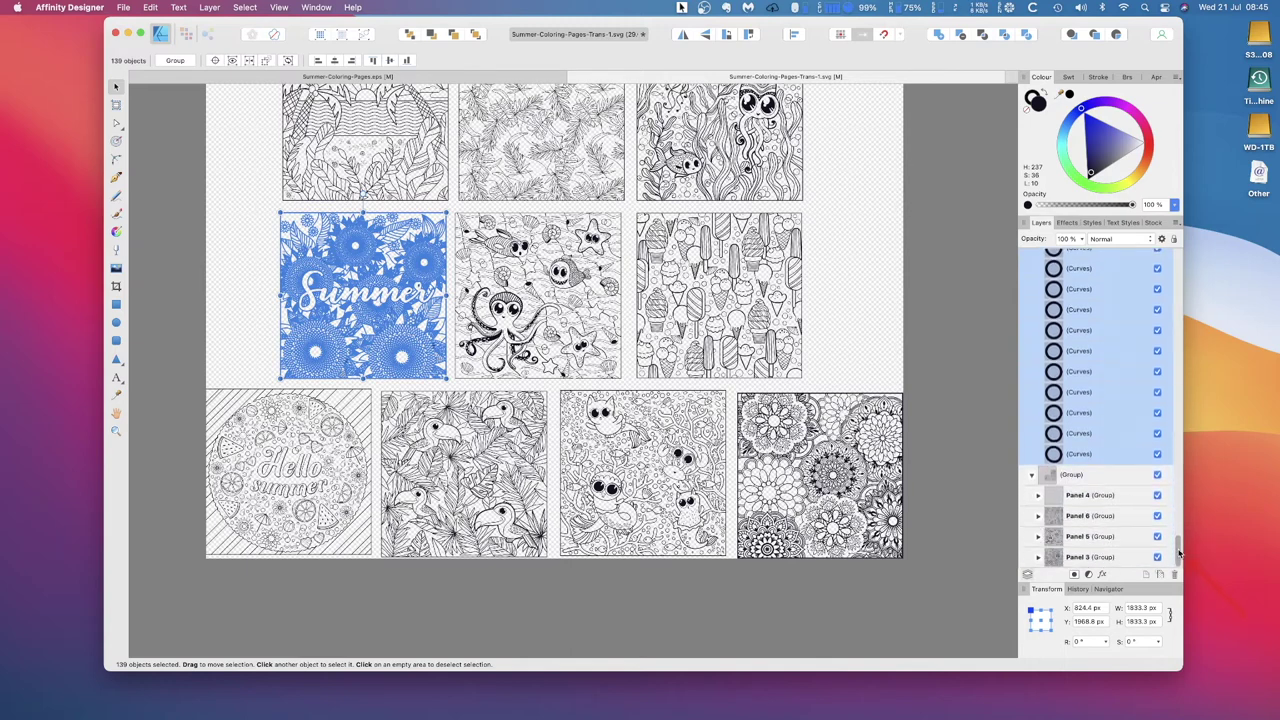
pyautogui.click(1038, 497)
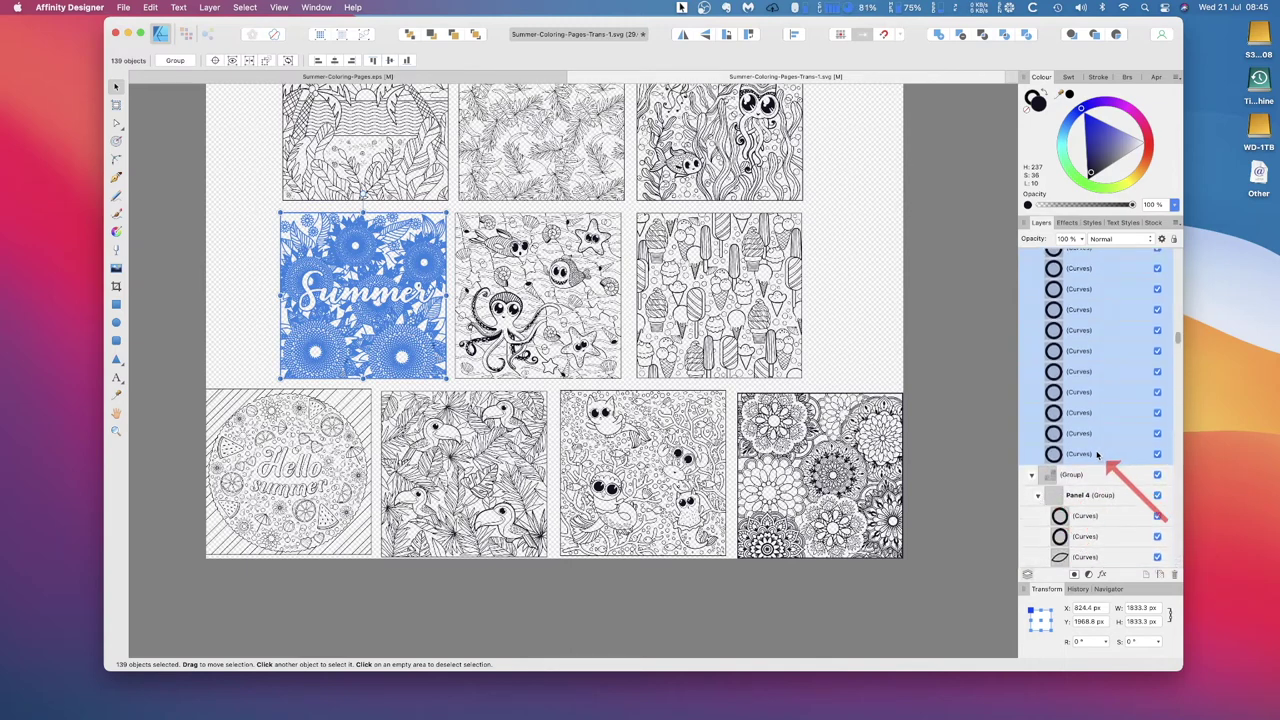
pyautogui.scroll(-1, 1095, 468)
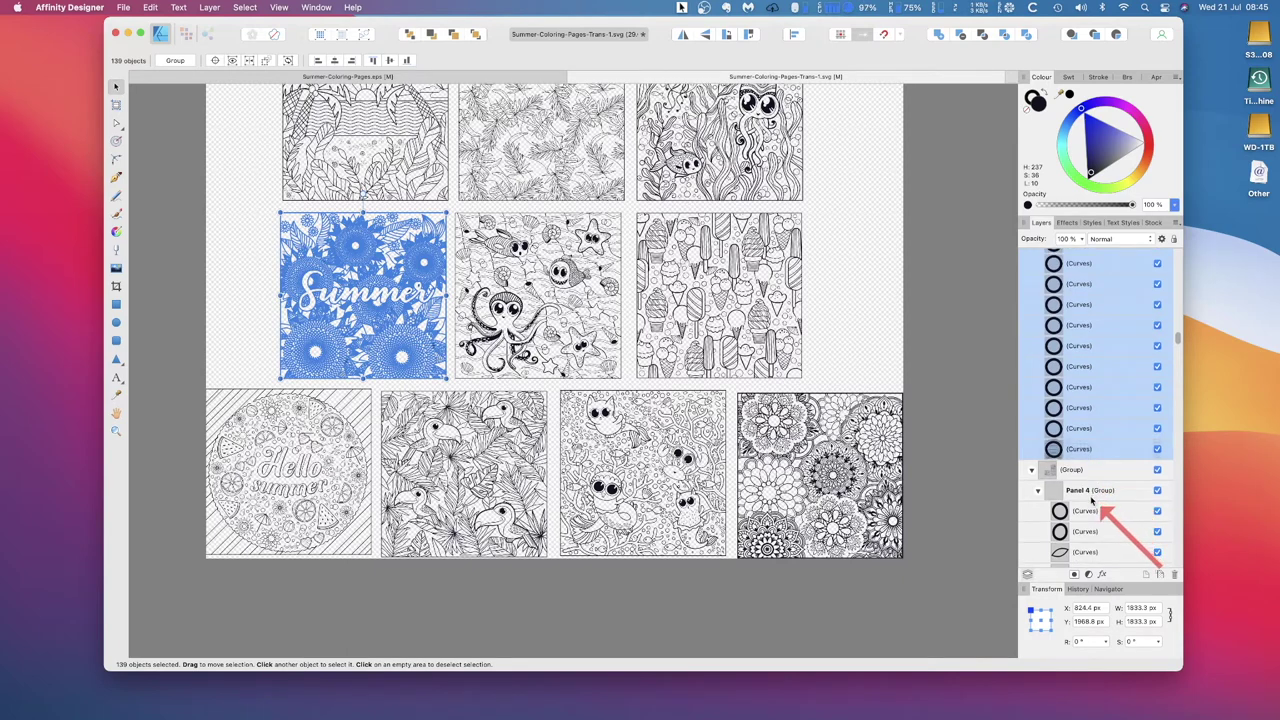
pyautogui.moveTo(1090, 501); pyautogui.dragTo(1087, 505)
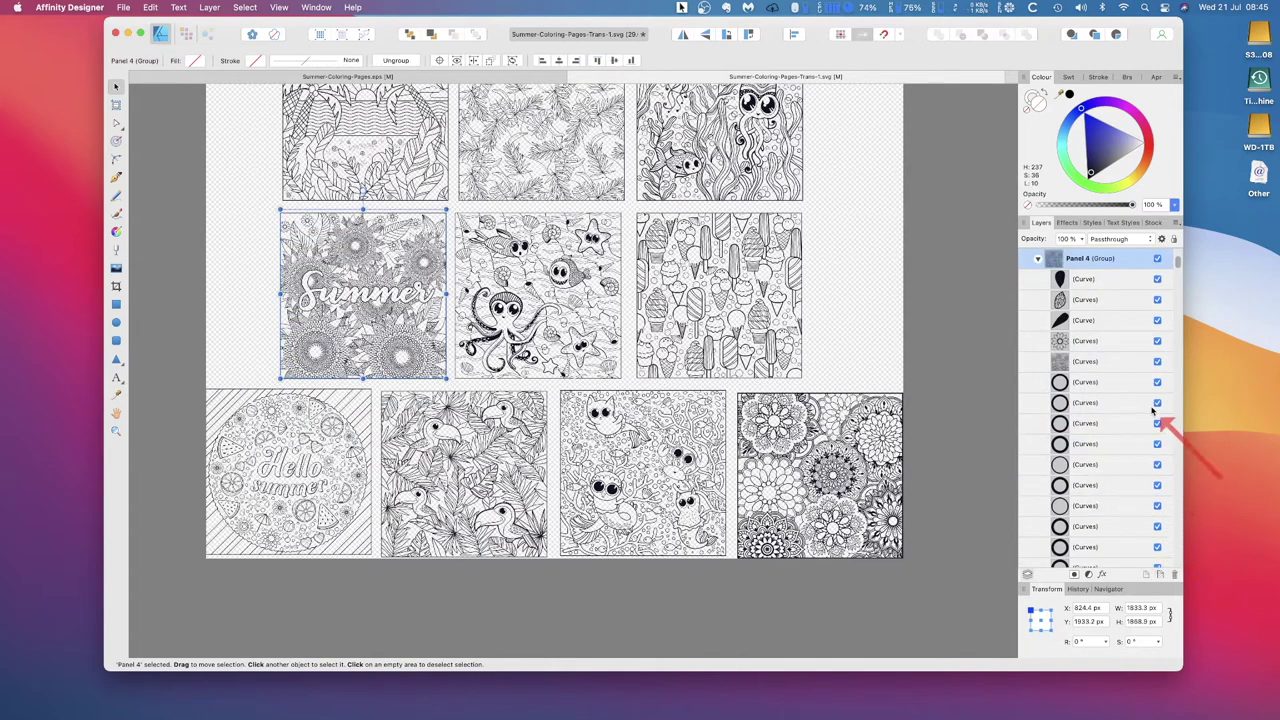
pyautogui.click(1037, 261)
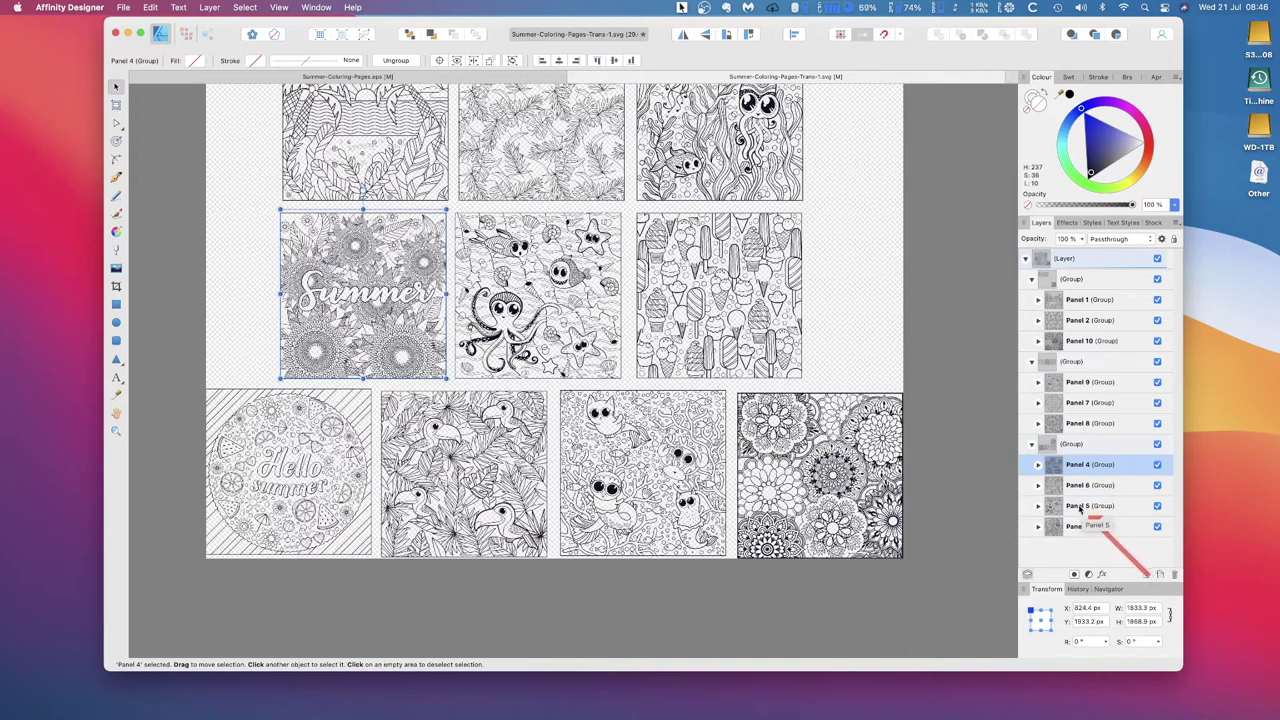
# Reorder the panel rows so Panels 3–6 and Panels 7–9 each run in sequence.
pyautogui.moveTo(1080, 505); pyautogui.dragTo(1080, 481)
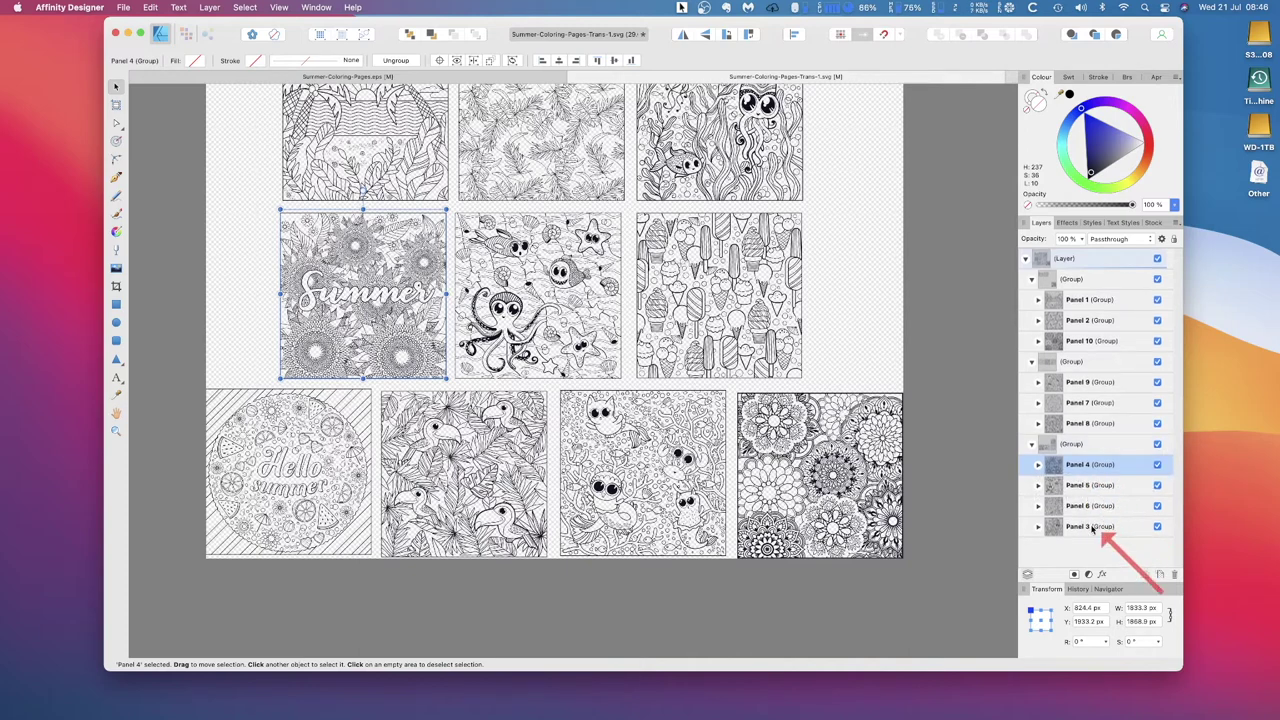
pyautogui.moveTo(1077, 530); pyautogui.dragTo(1070, 463)
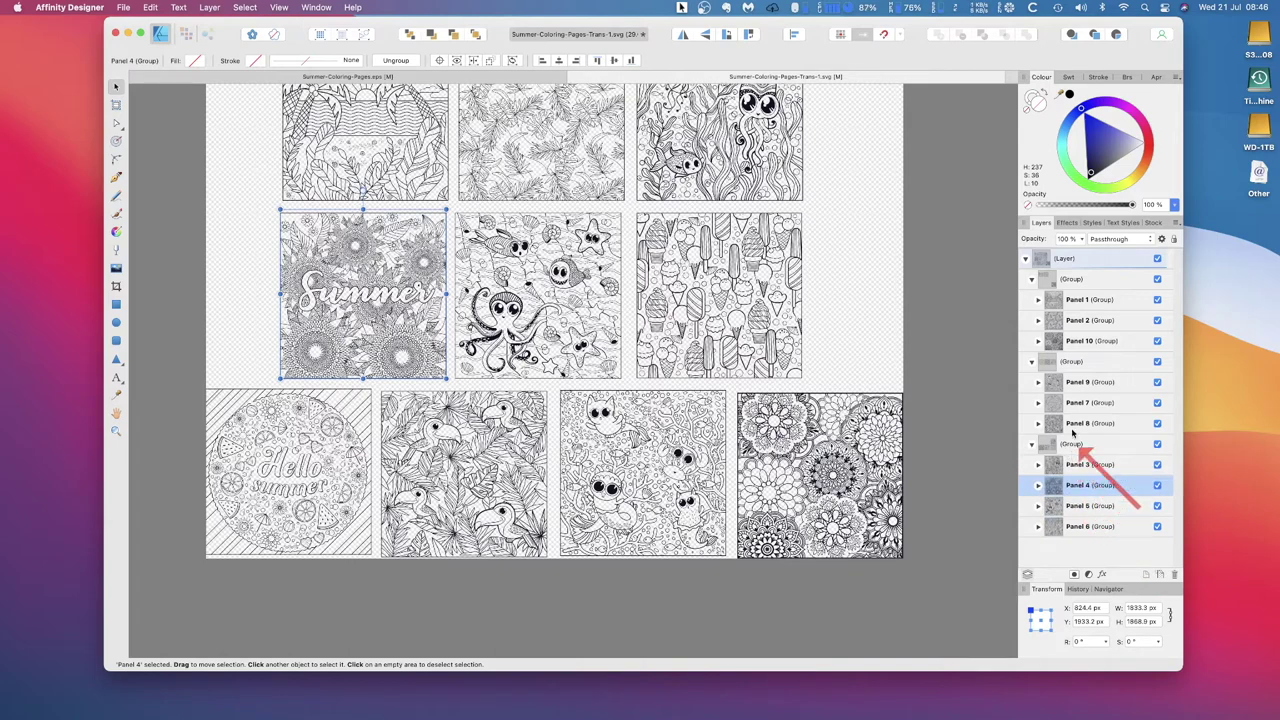
pyautogui.moveTo(1078, 405); pyautogui.dragTo(1088, 432)
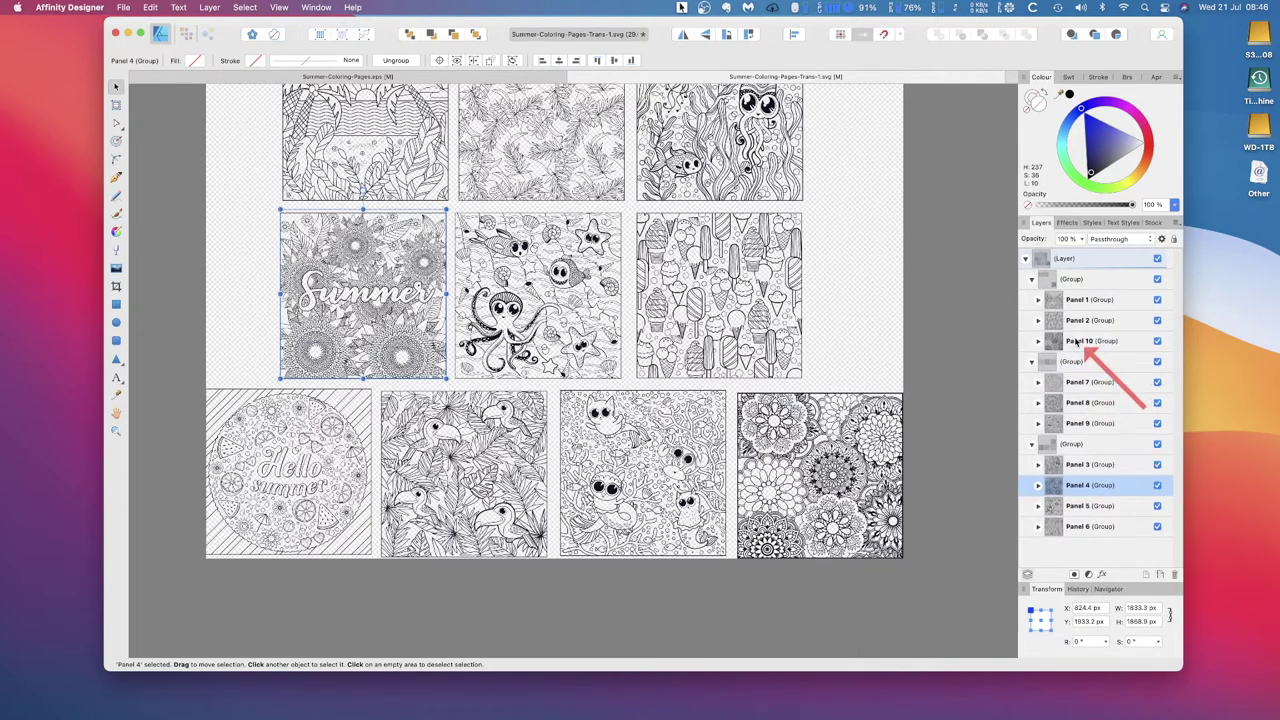
pyautogui.moveTo(1076, 341); pyautogui.dragTo(1078, 311)
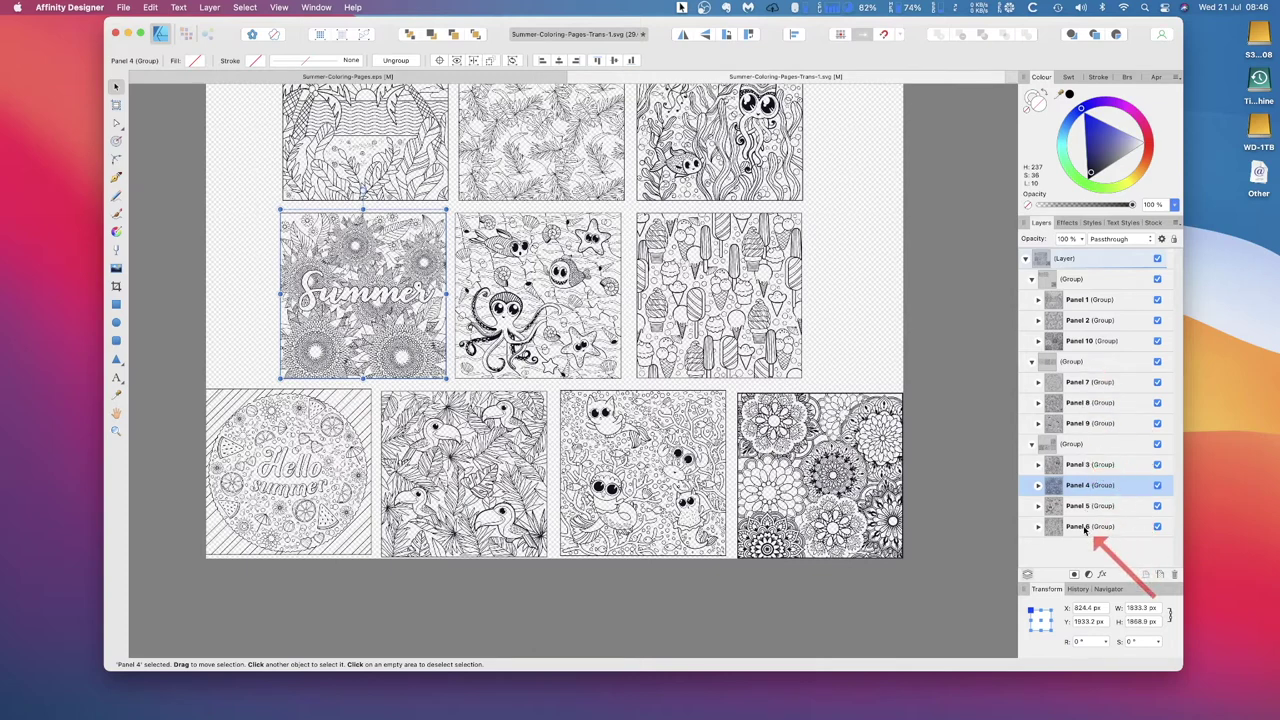
# Move Panels 3–6 into the first group after Panel 2, then Panels 7–9 after Panel 6.
pyautogui.click(1086, 465)
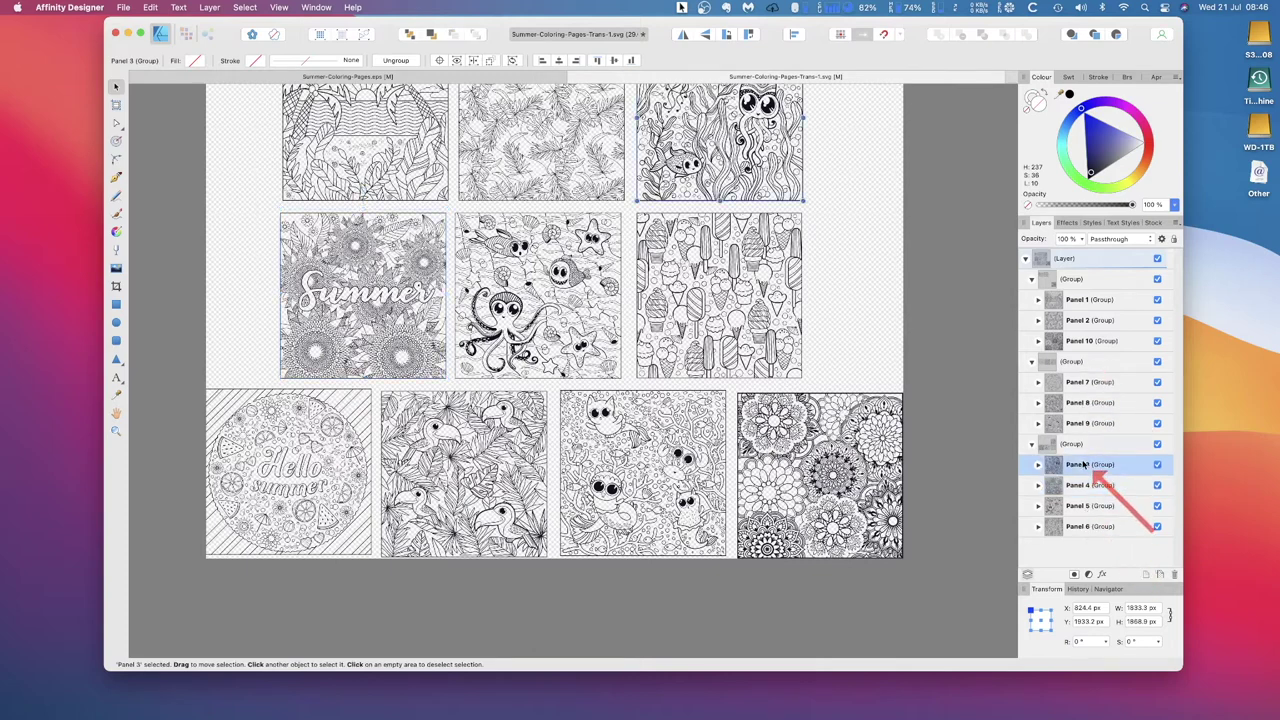
pyautogui.keyDown('shift'); pyautogui.click(1078, 527); pyautogui.keyUp('shift')
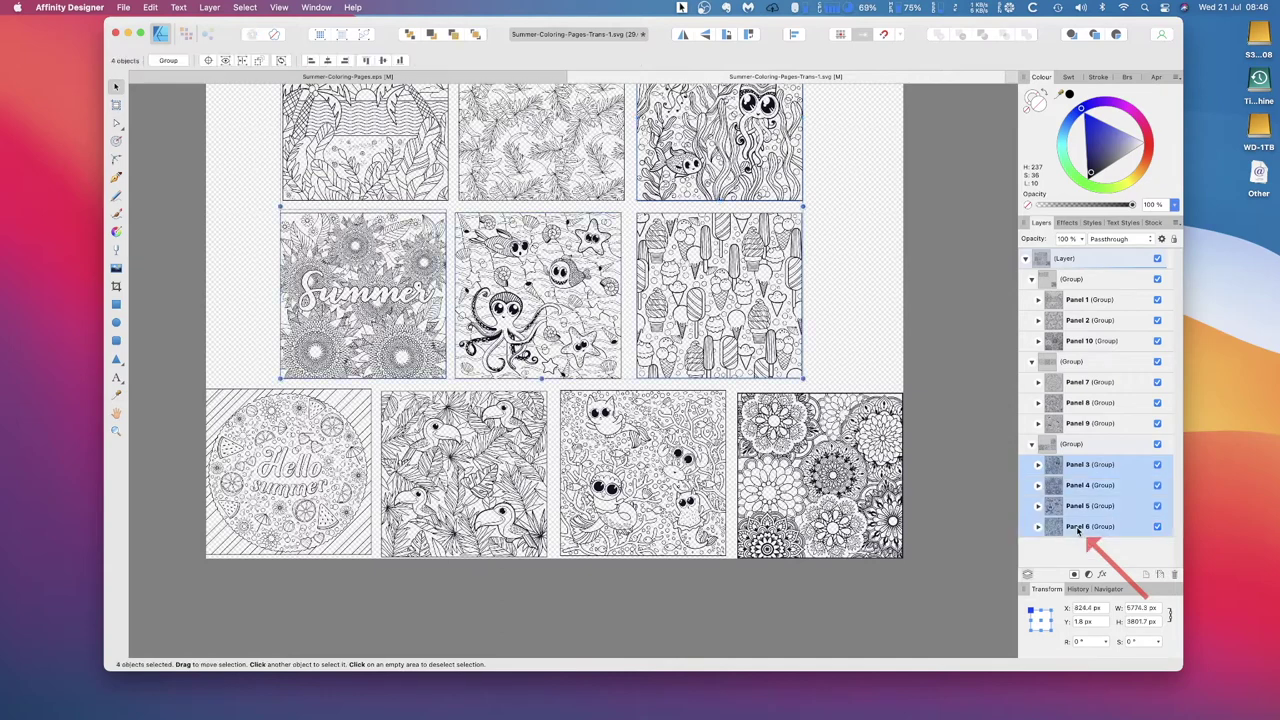
pyautogui.moveTo(1083, 452); pyautogui.dragTo(1083, 341)
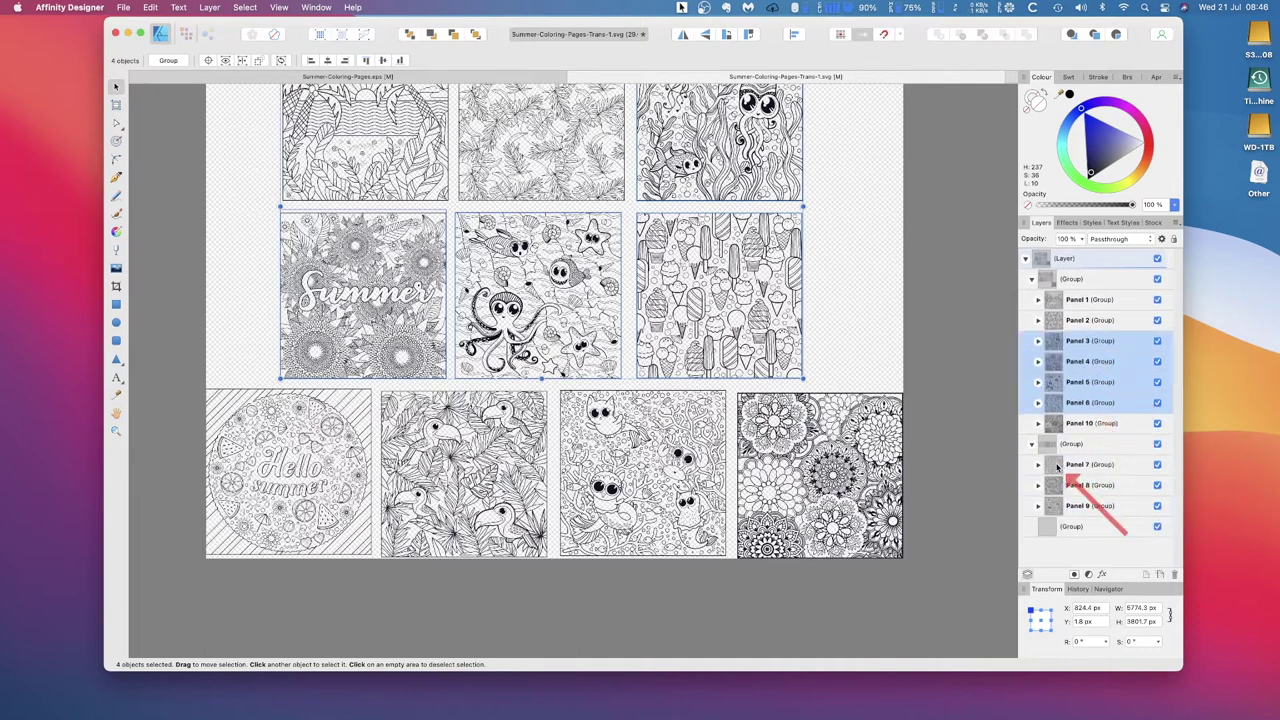
pyautogui.click(1060, 466)
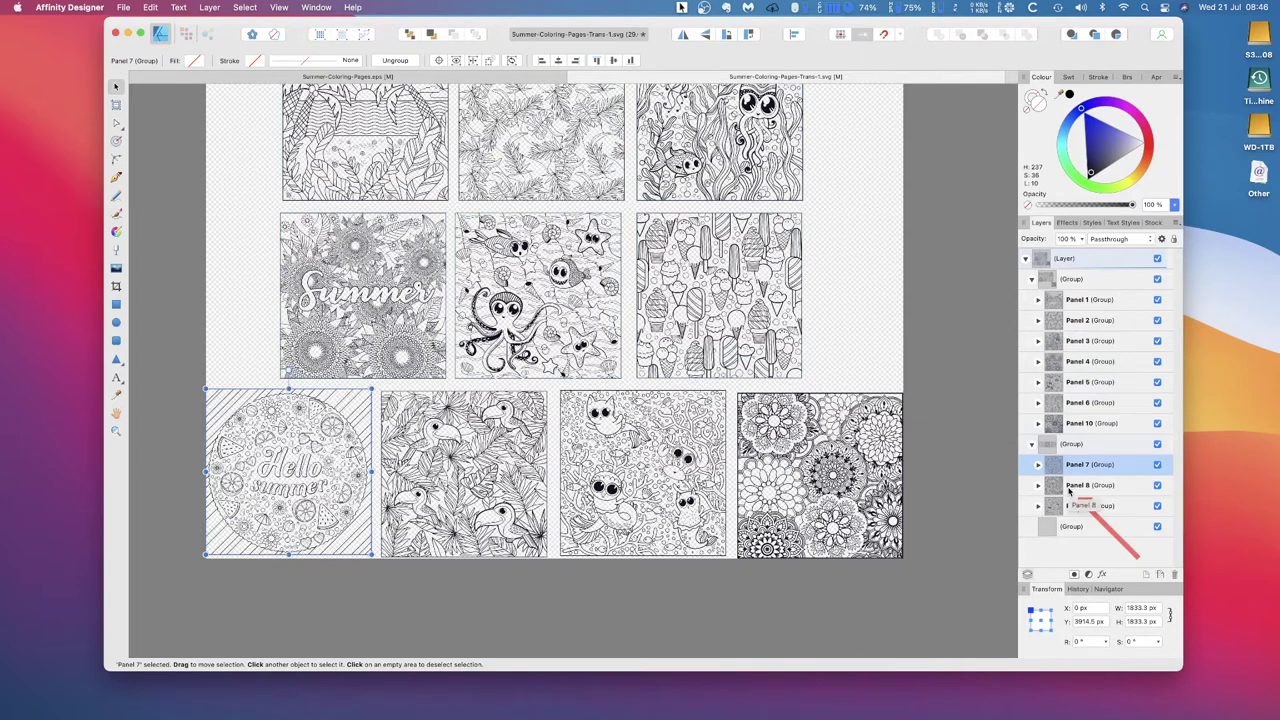
pyautogui.keyDown('shift'); pyautogui.click(1068, 505); pyautogui.keyUp('shift')
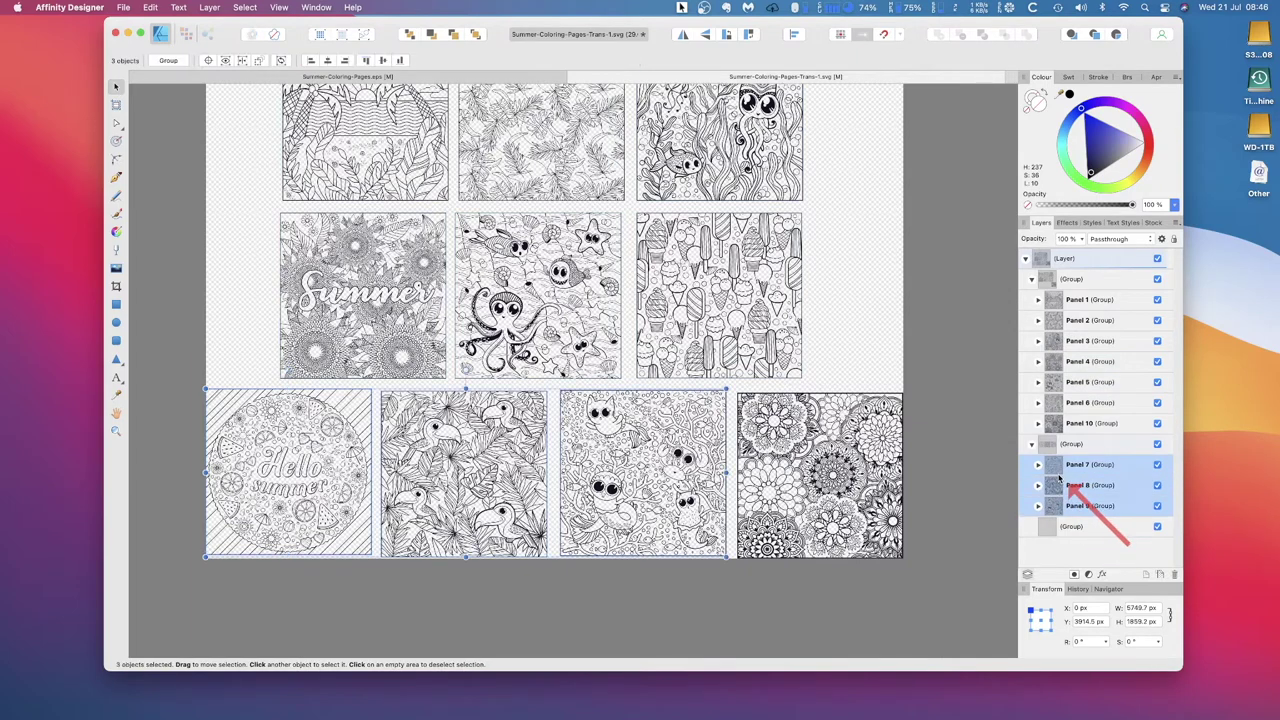
pyautogui.moveTo(1053, 474); pyautogui.dragTo(1054, 424)
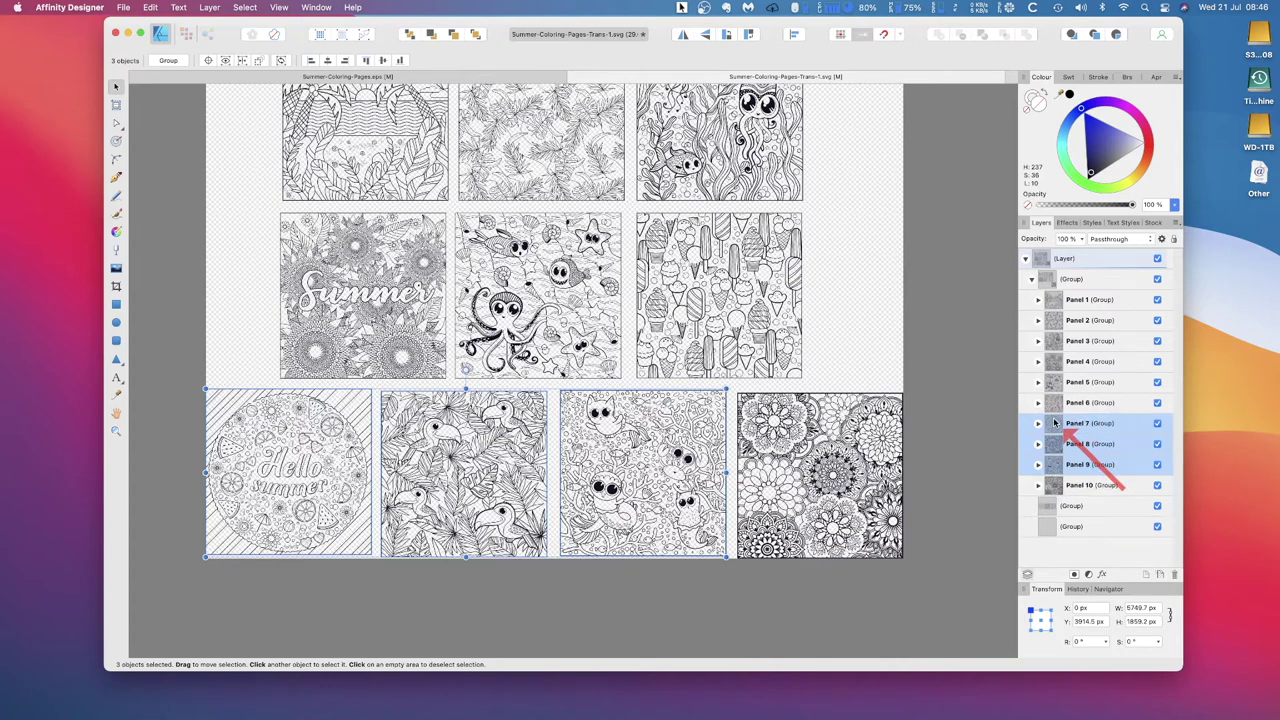
# Move Panels 1–10 out of their parent group directly into the layer.
pyautogui.click(1078, 303)
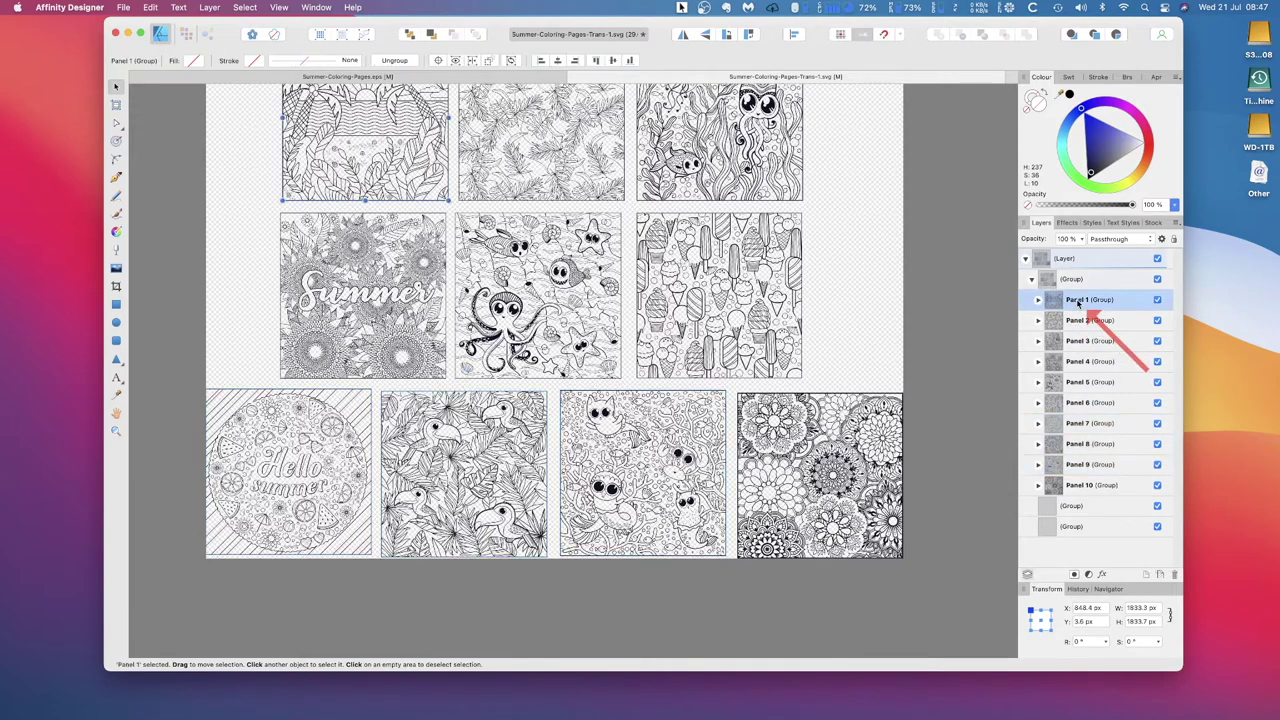
pyautogui.keyDown('shift'); pyautogui.click(1071, 487); pyautogui.keyUp('shift')
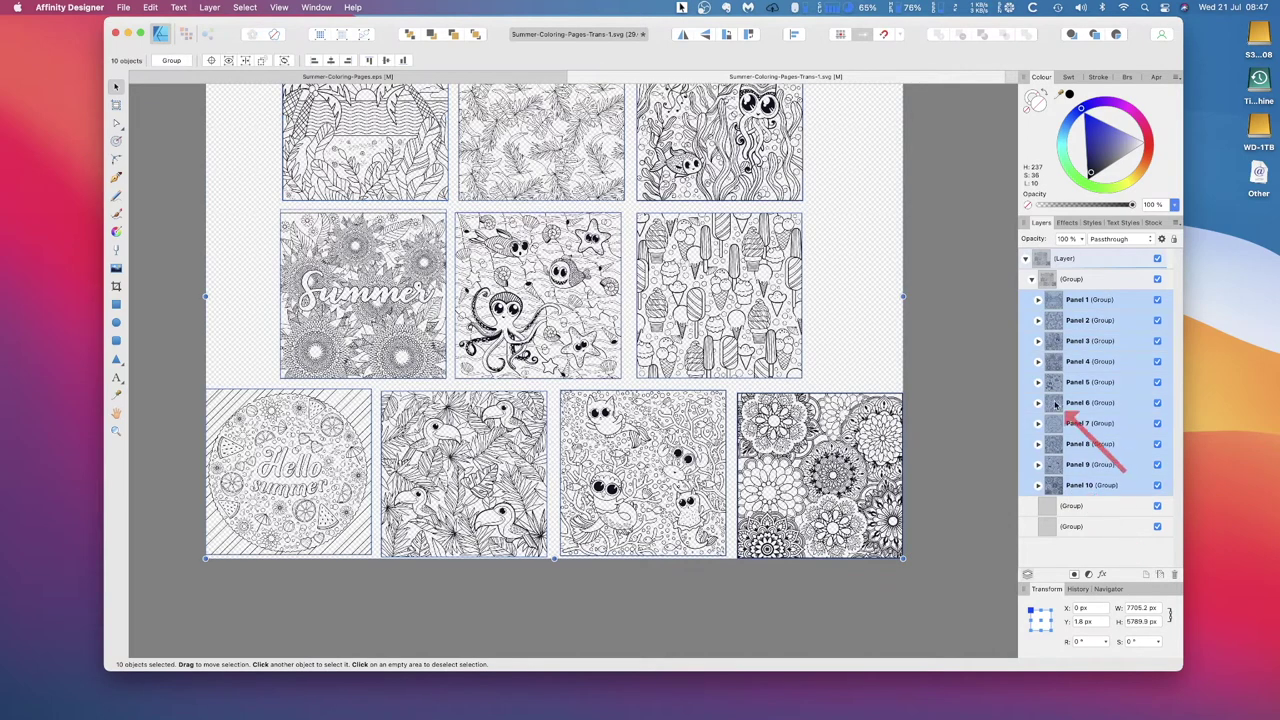
pyautogui.moveTo(1076, 308); pyautogui.dragTo(1073, 272)
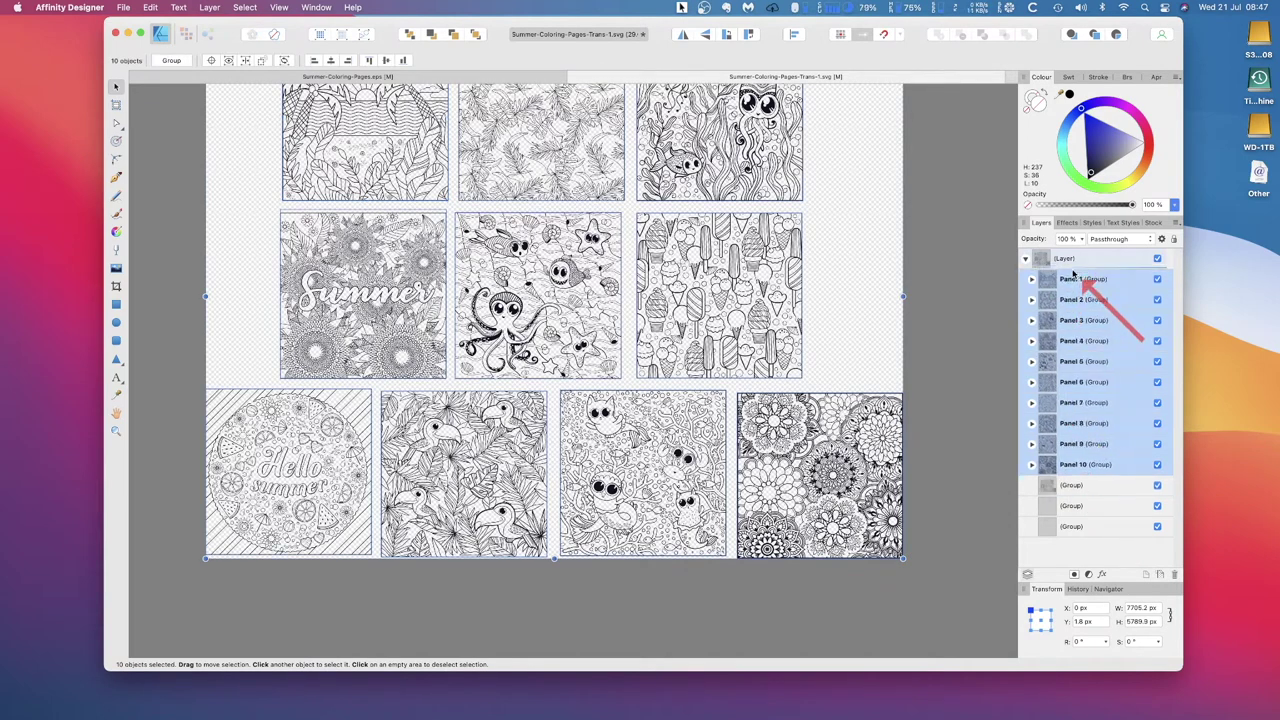
# Hide the empty leftover groups and deselect everything.
pyautogui.click(1157, 486)
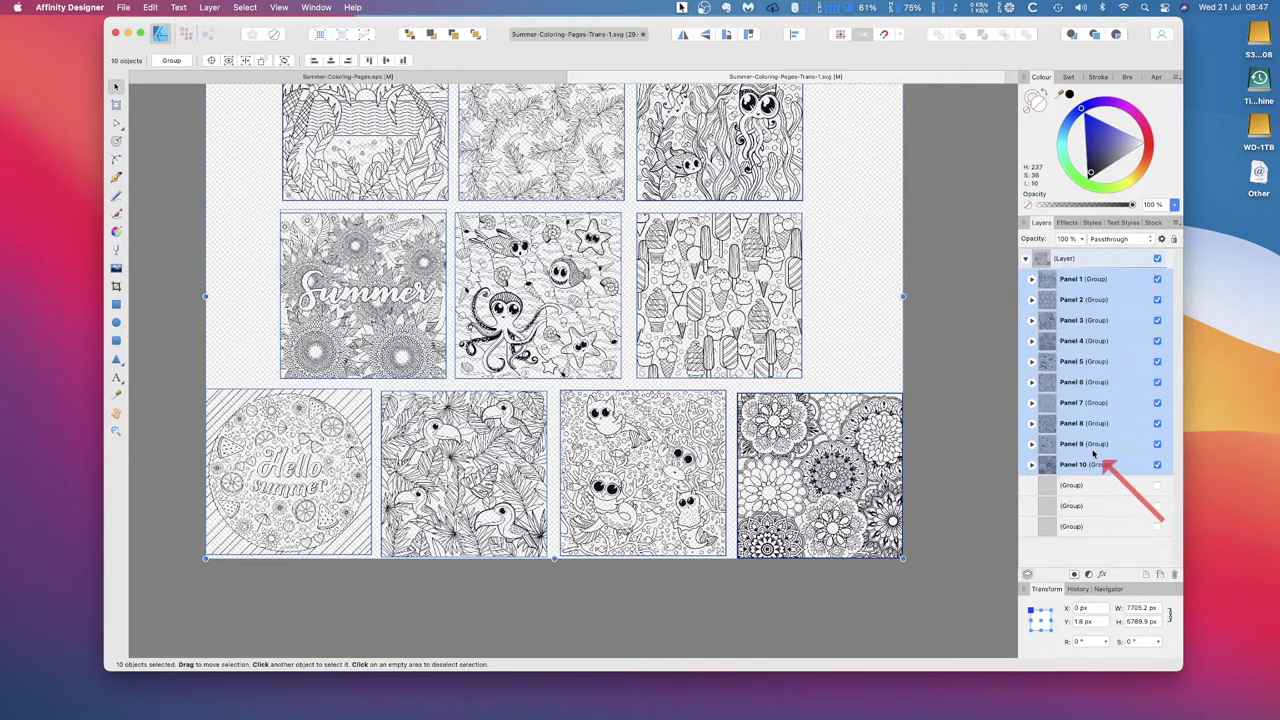
pyautogui.scroll(1, 1093, 453)
pyautogui.click(969, 363)
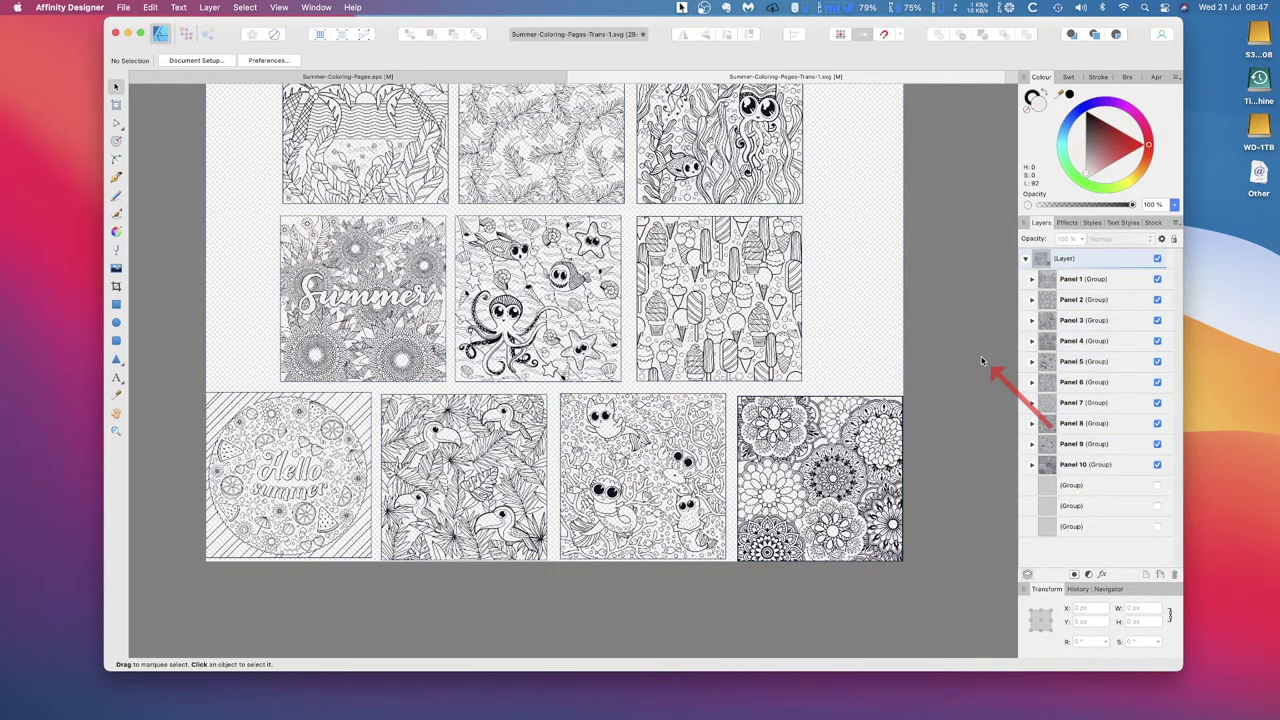
pyautogui.scroll(3, 787, 266)
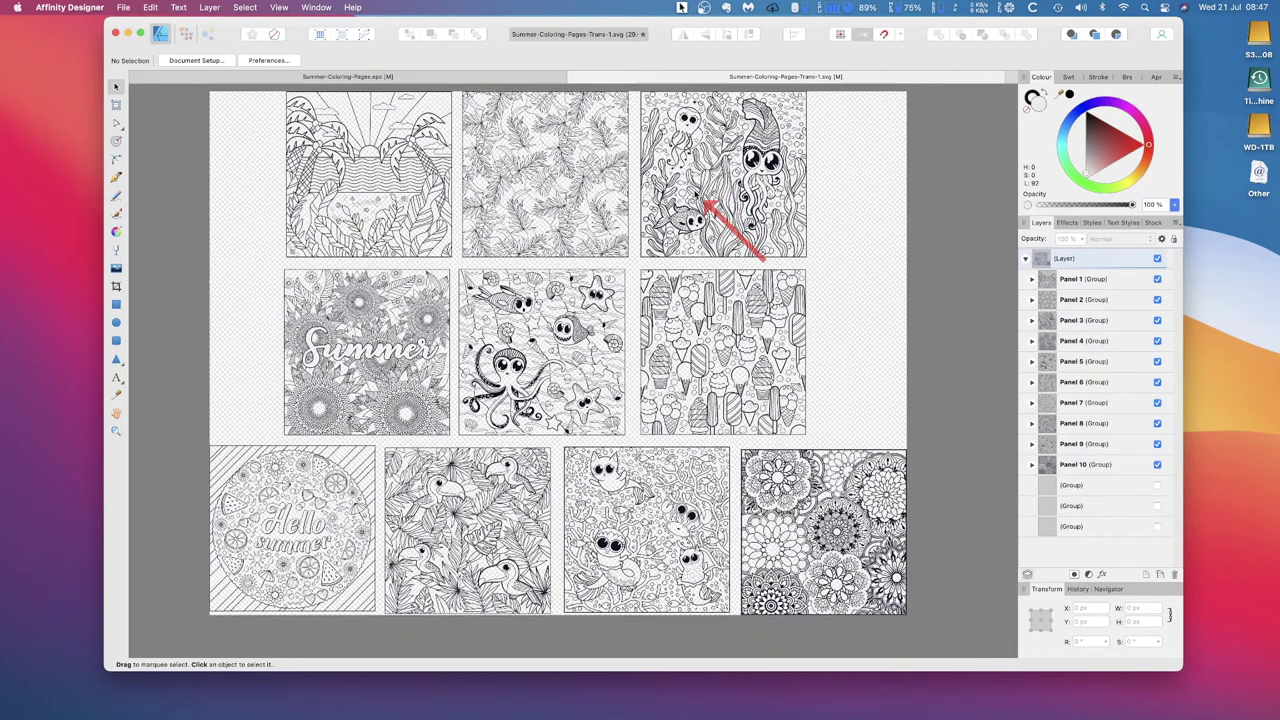
pyautogui.click(1071, 283)
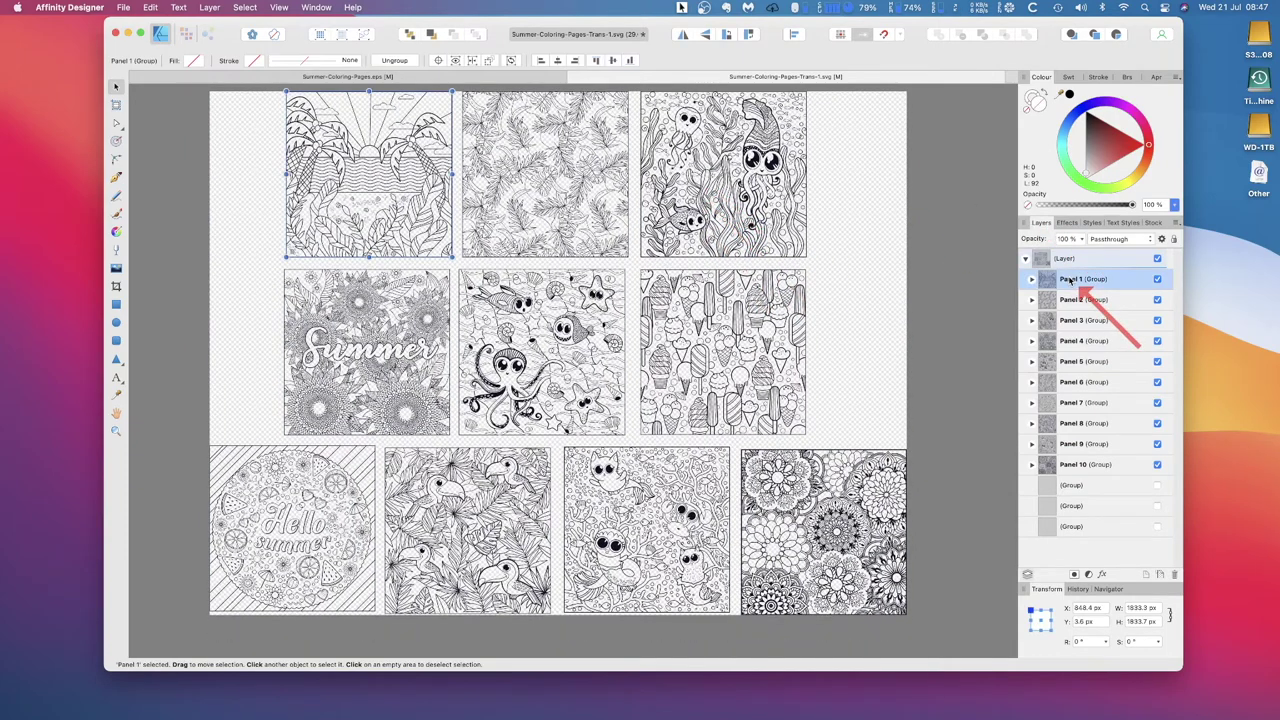
pyautogui.click(1072, 300)
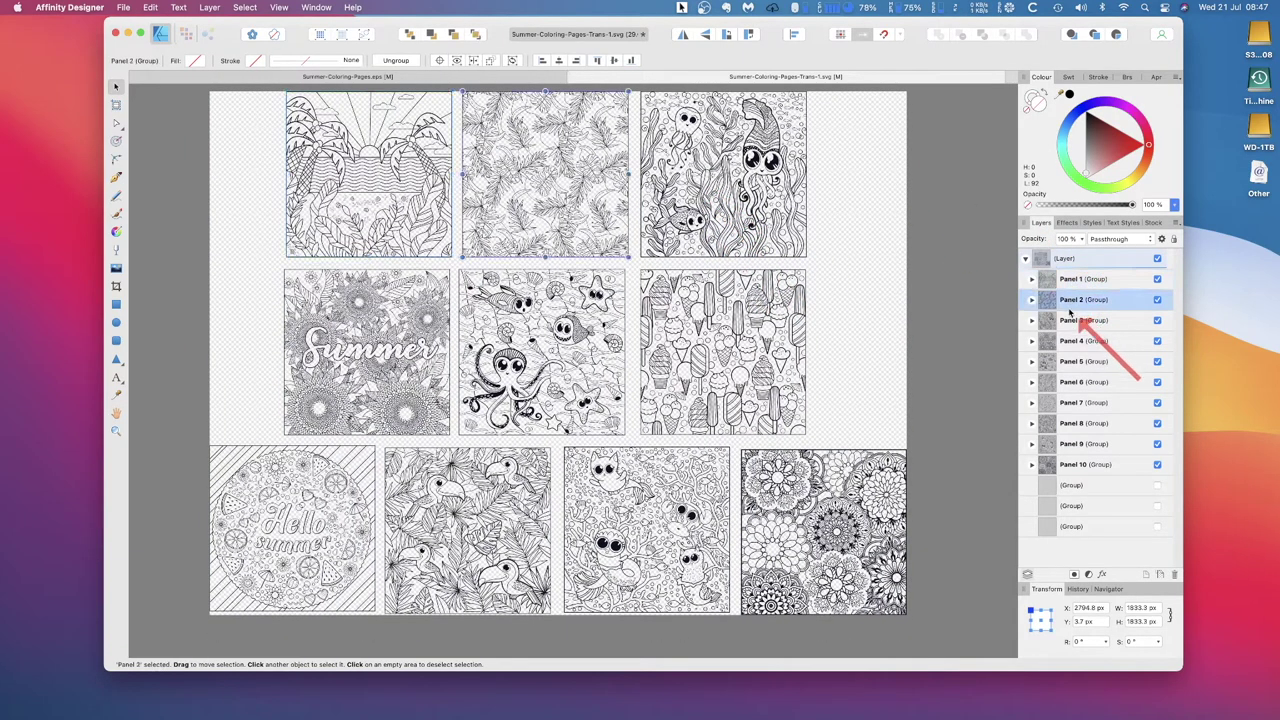
pyautogui.click(1073, 321)
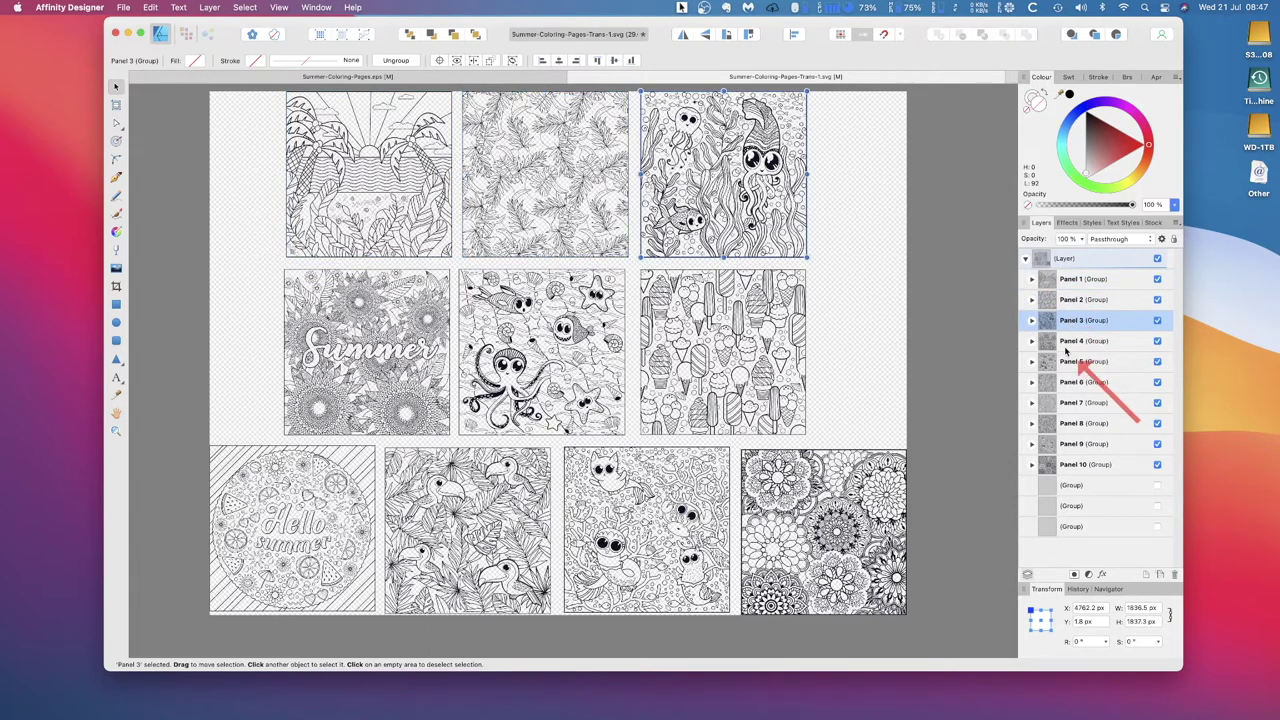
pyautogui.click(1064, 343)
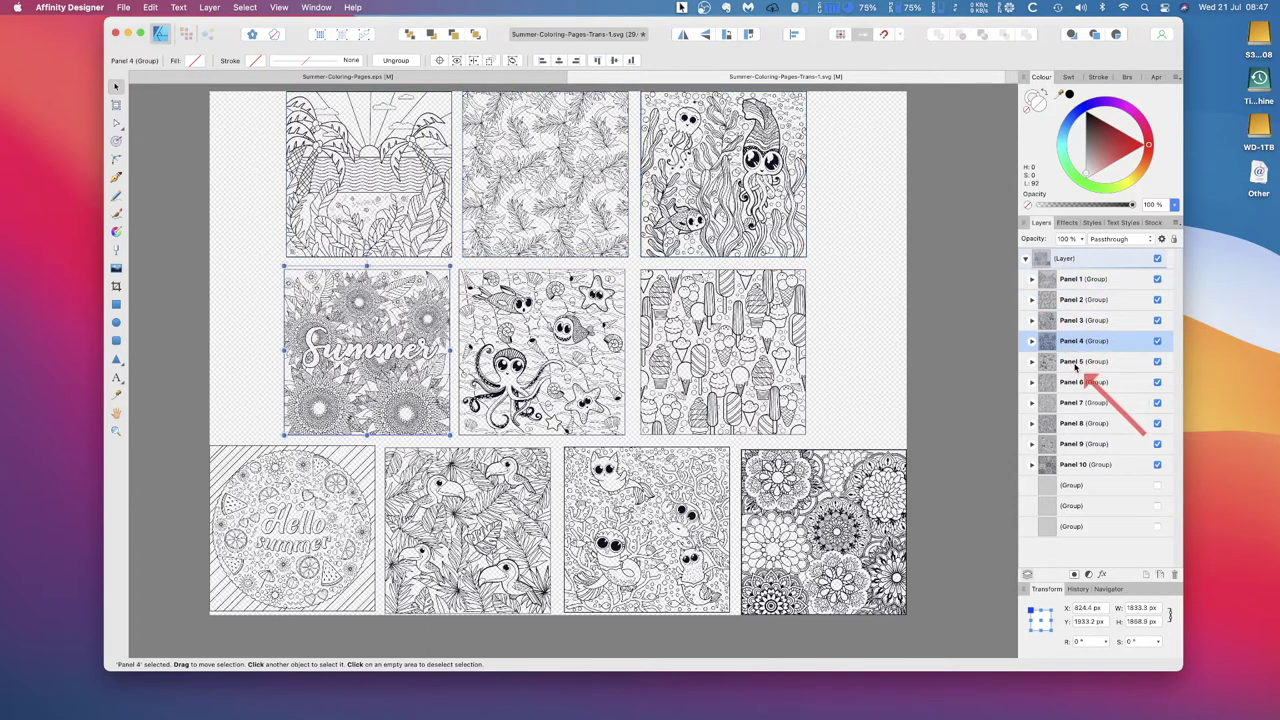
pyautogui.click(1076, 366)
pyautogui.click(1076, 384)
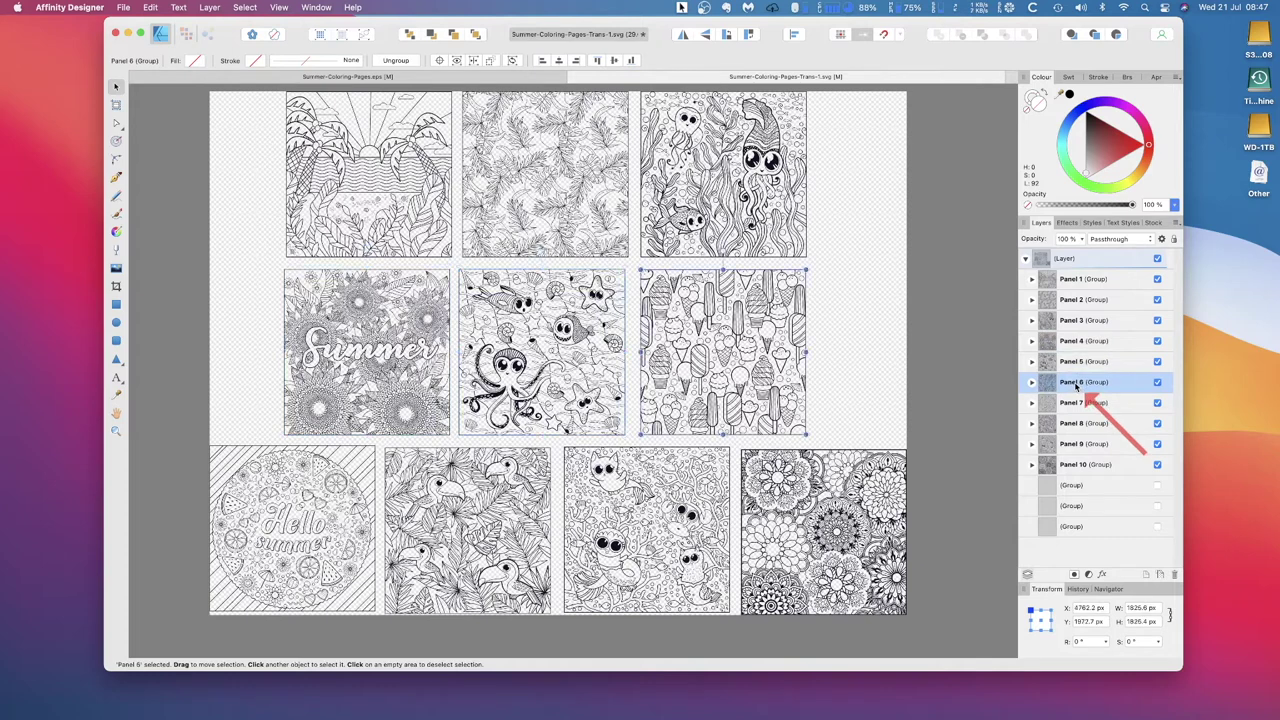
pyautogui.click(1077, 406)
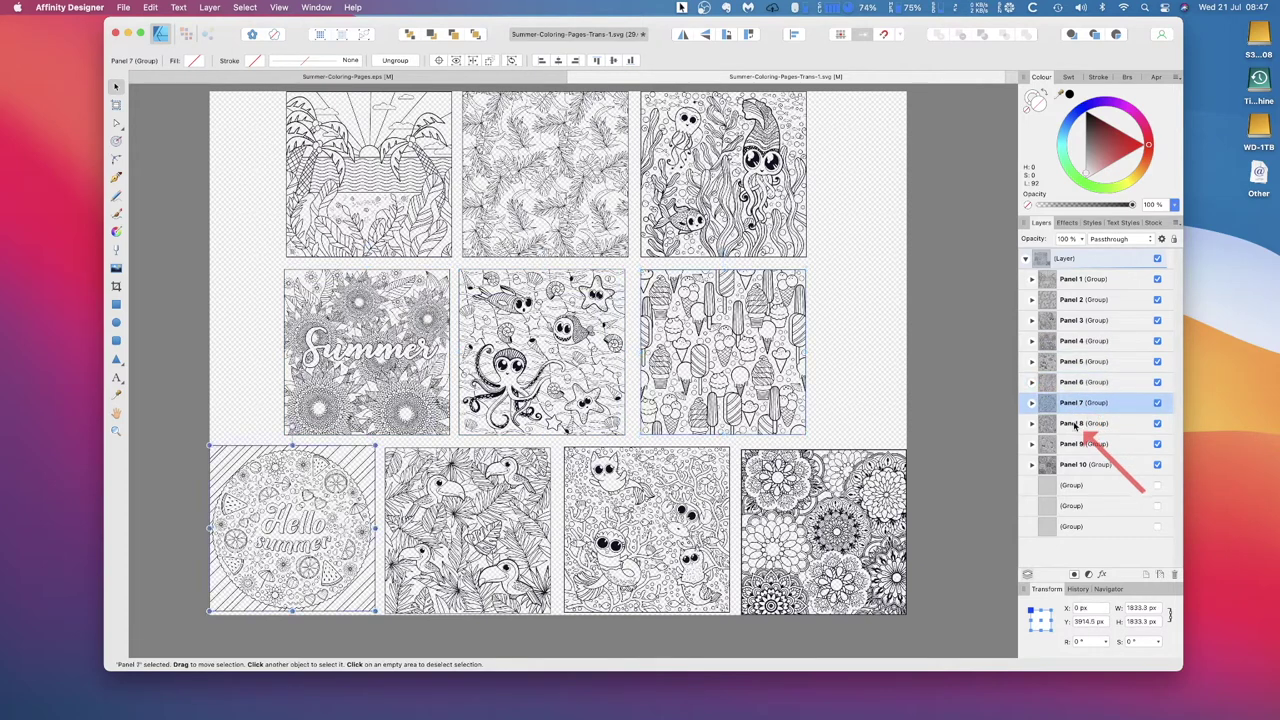
pyautogui.click(1073, 424)
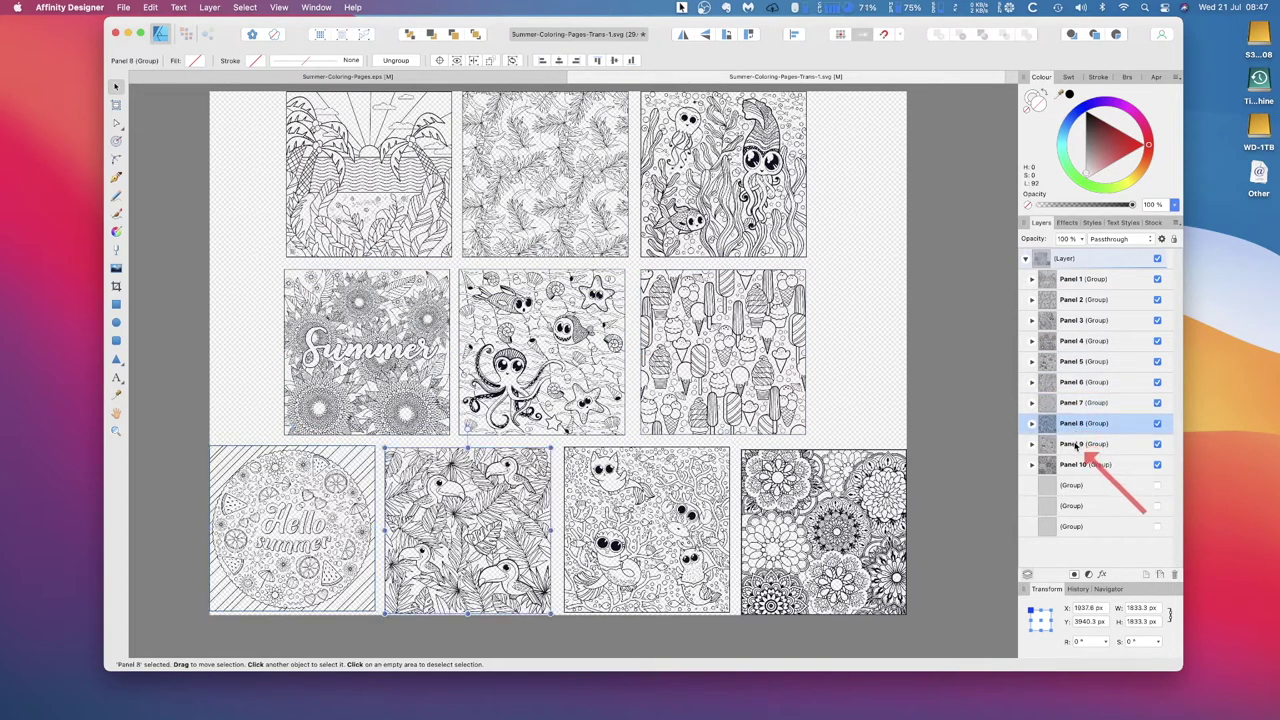
pyautogui.click(1076, 445)
pyautogui.click(1085, 466)
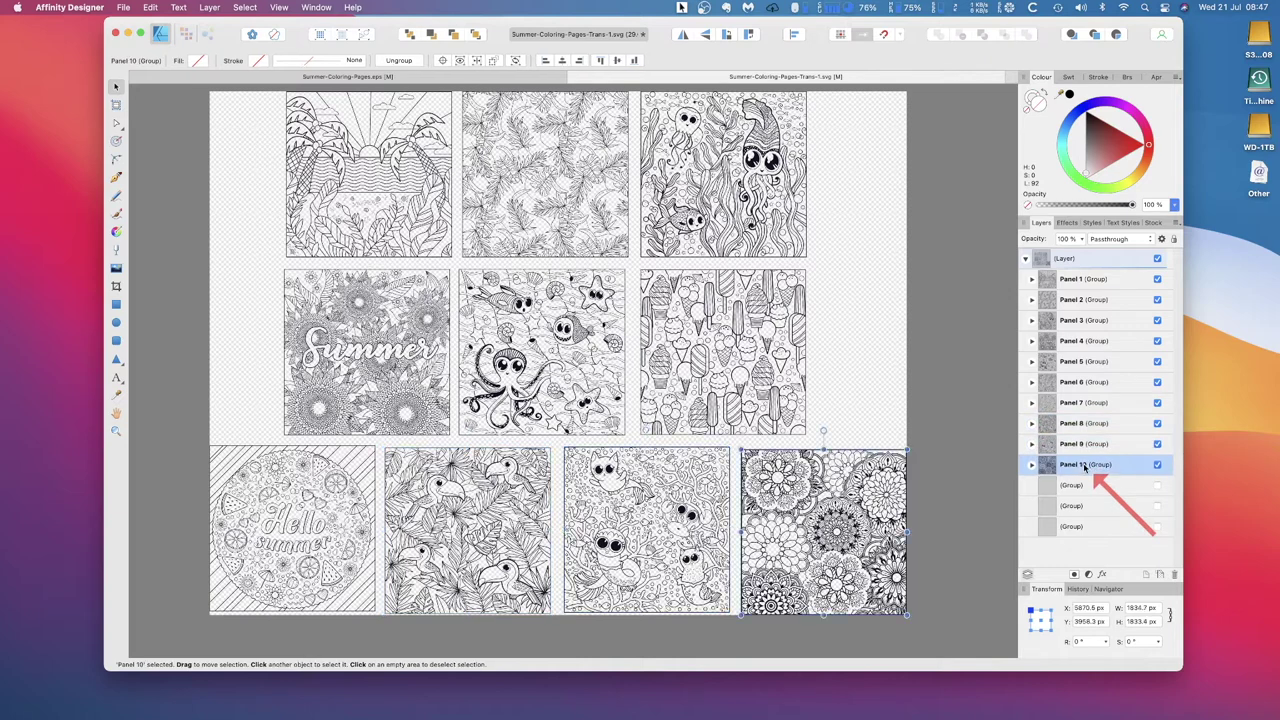
pyautogui.click(1075, 281)
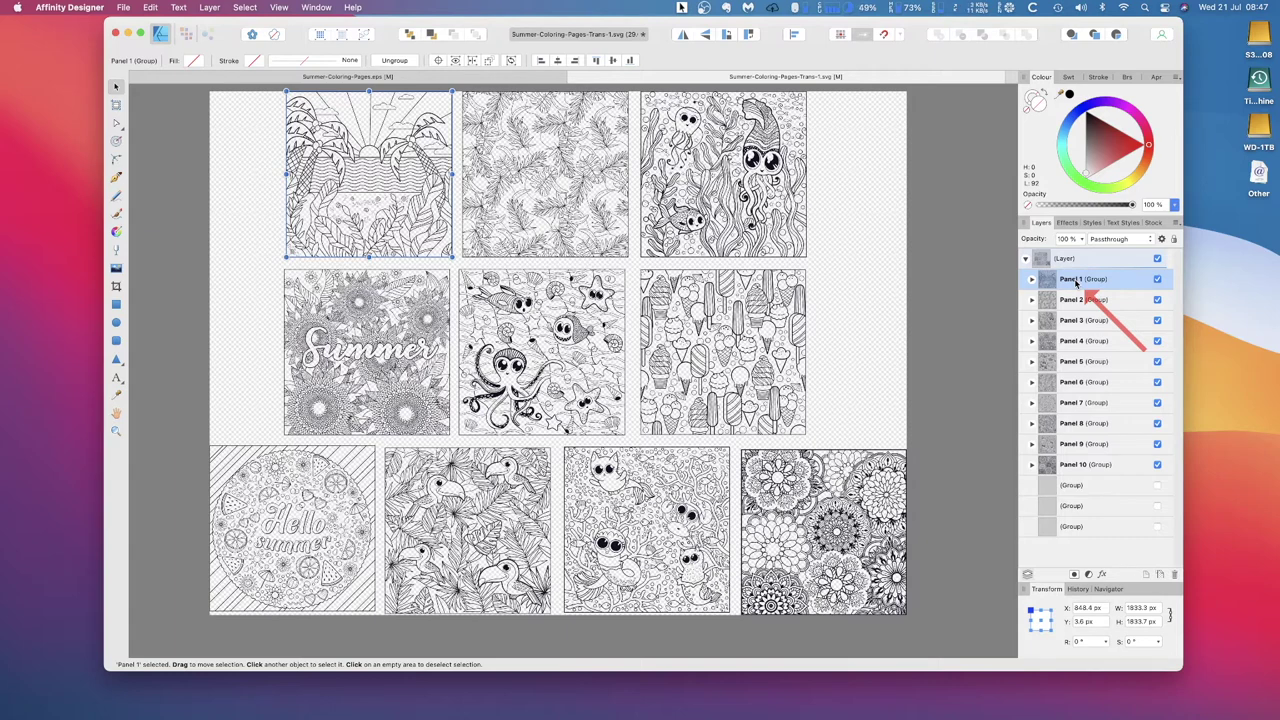
# Save As Summer-Coloring-Pages-Sorted, replacing the Trans-1 ending, in the iCloud Affinity Designer folder.
pyautogui.click(126, 9)
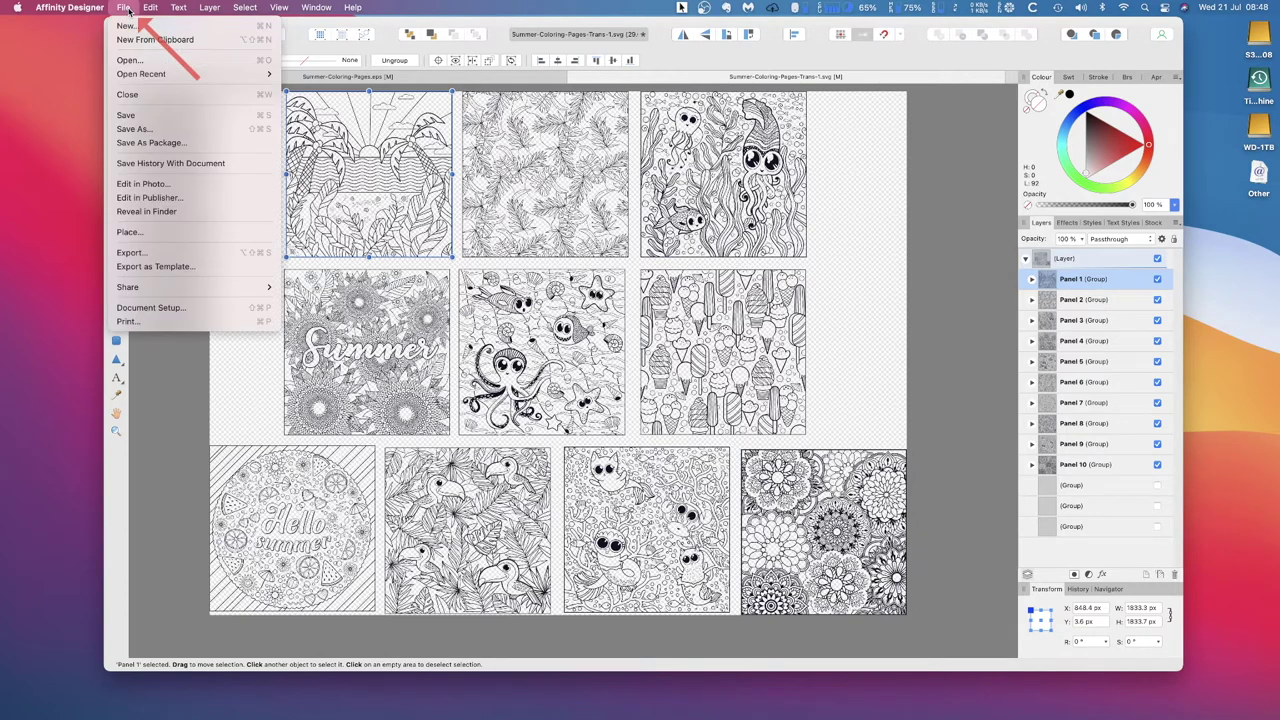
pyautogui.click(158, 129)
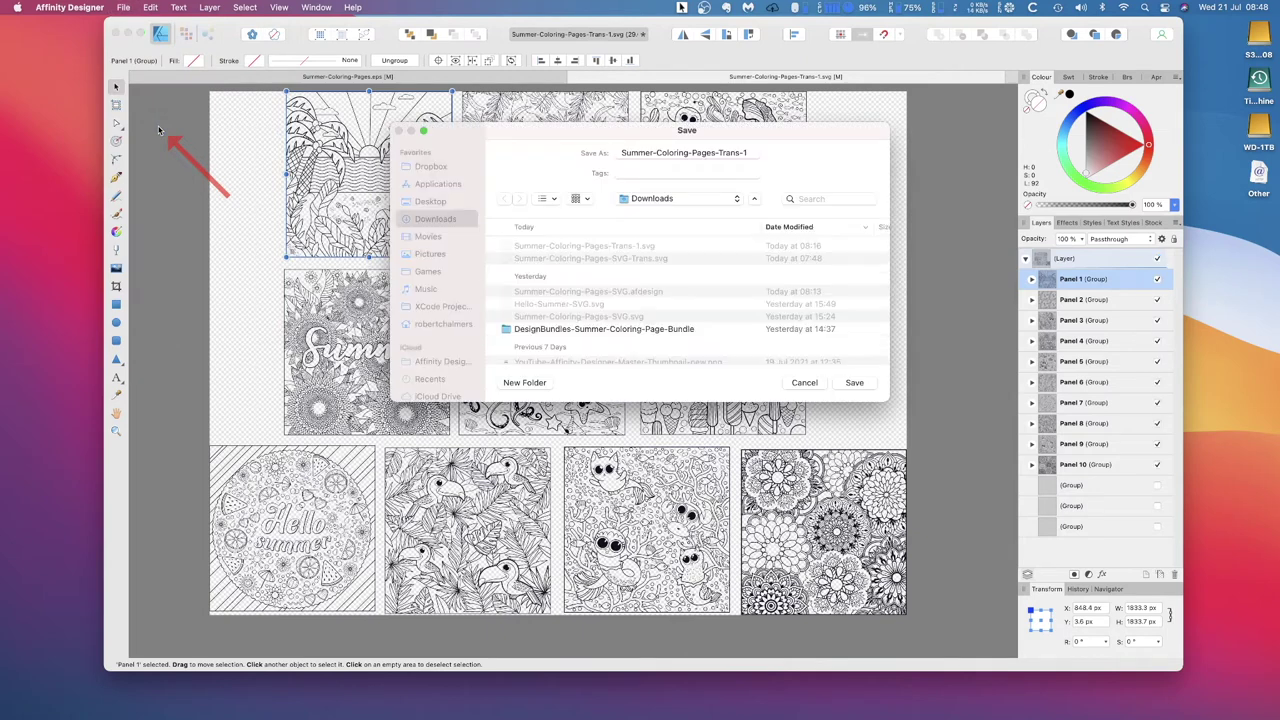
pyautogui.click(724, 152)
pyautogui.moveTo(719, 152); pyautogui.dragTo(745, 152)
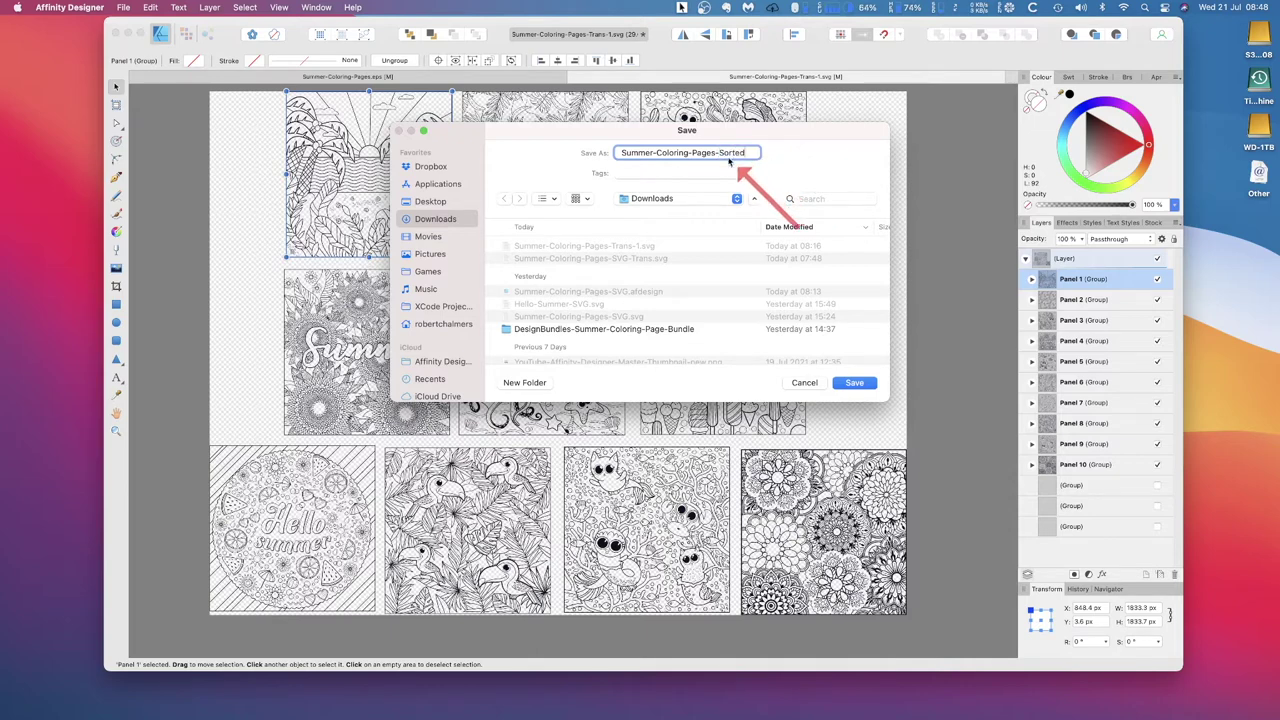
pyautogui.click(441, 362)
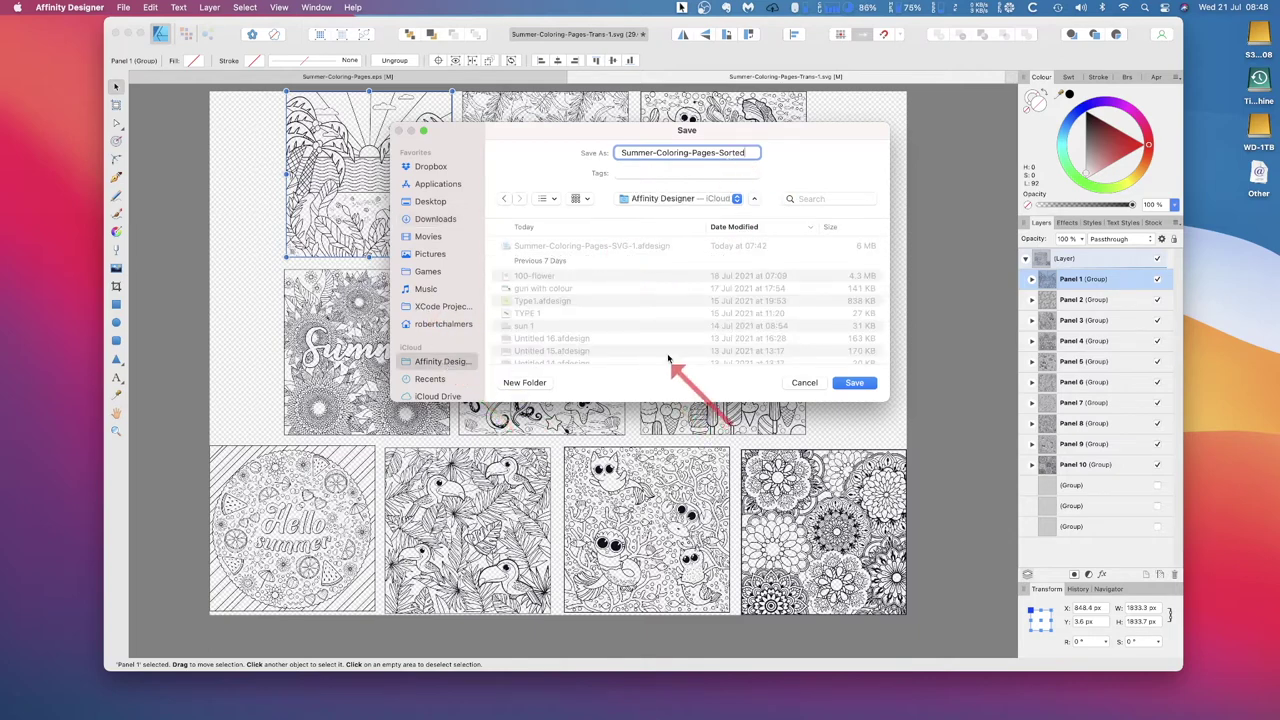
pyautogui.click(855, 383)
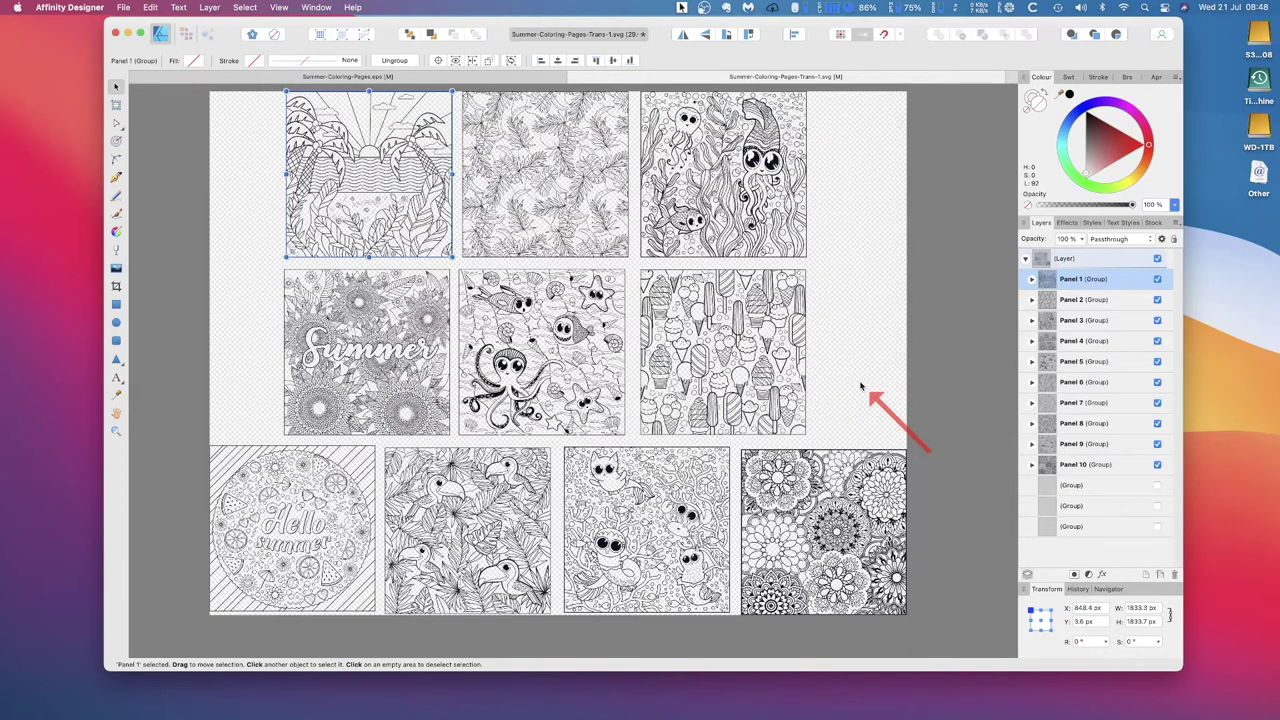